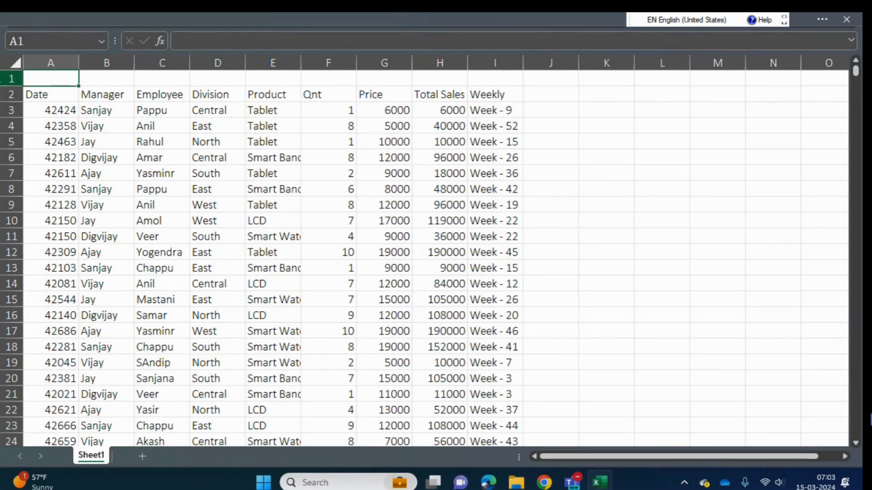
- Leave full-screen mode by switching the ribbon display to show tabs only
key("alt")
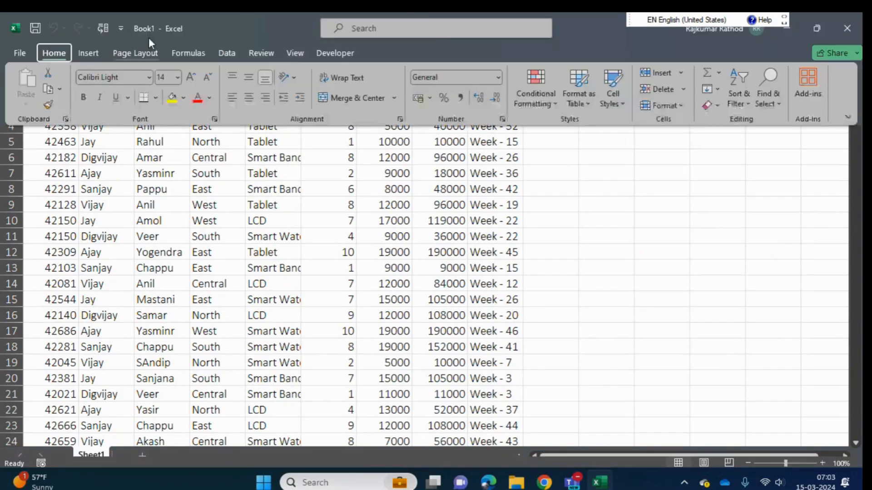
left_click(847, 117)
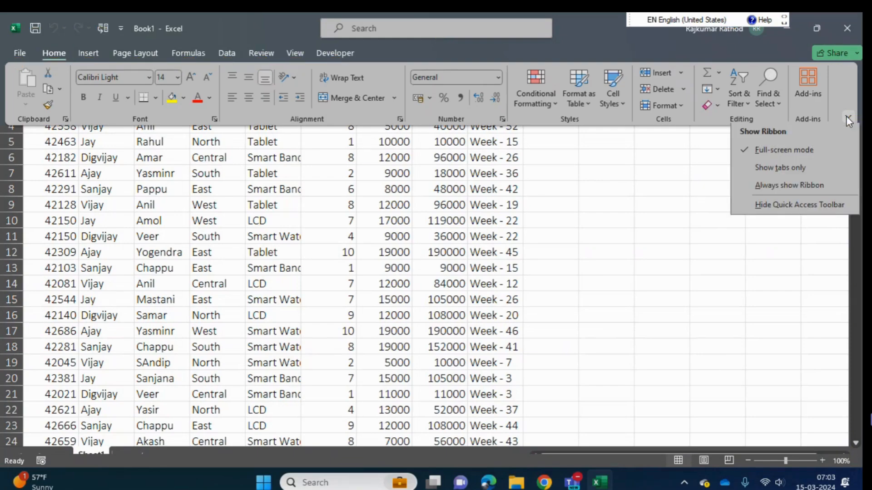
left_click(783, 169)
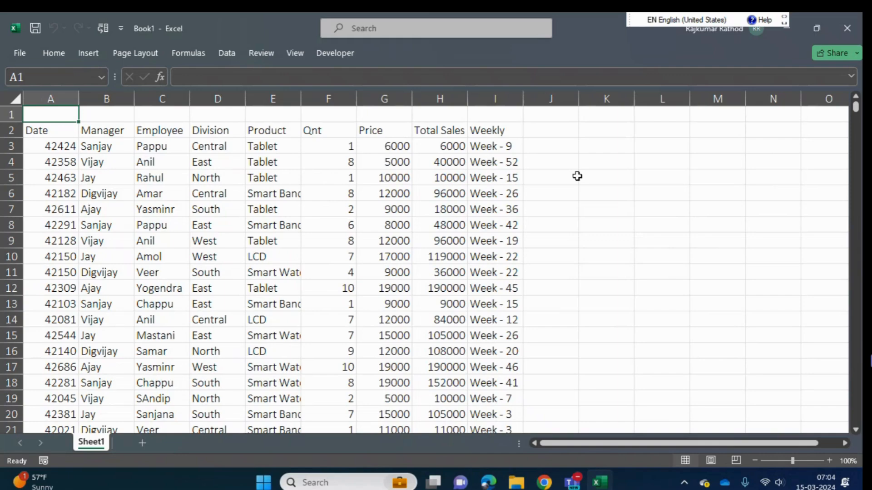
- Enter the heading "Pivote Table" in cell K2, beside the sales data
key("Right")
key("Right")
key("Right")
key("Right")
key("Right")
key("Right")
key("Right")
key("Right")
key("Right")
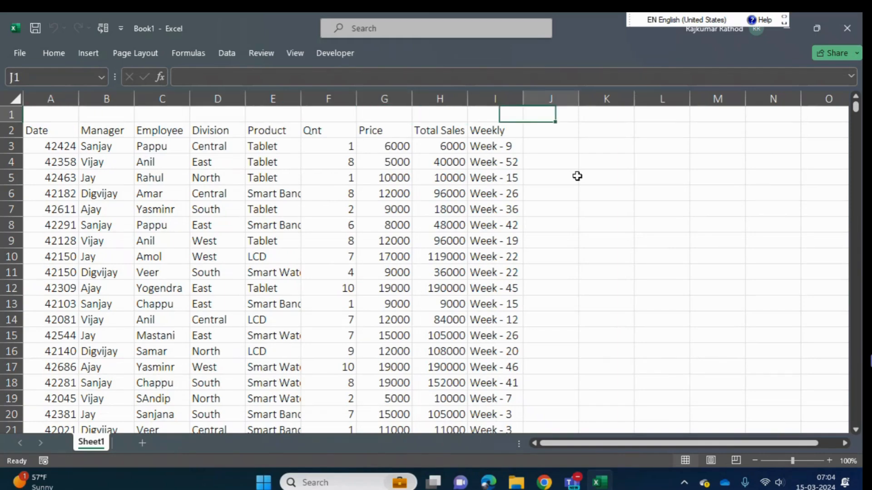
key("Right")
key("Right")
key("Right")
key("Right")
key("Right")
key("Right")
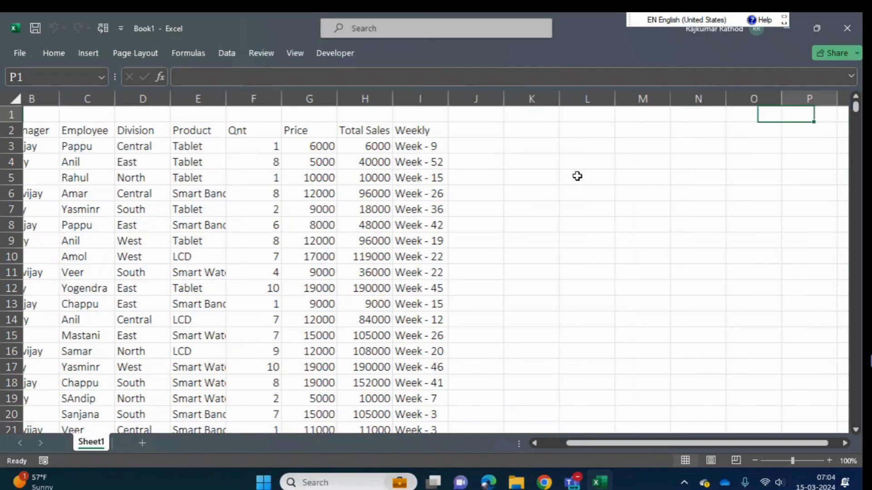
key("Left")
key("Left")
key("Left")
key("Left")
key("Left")
key("Down")
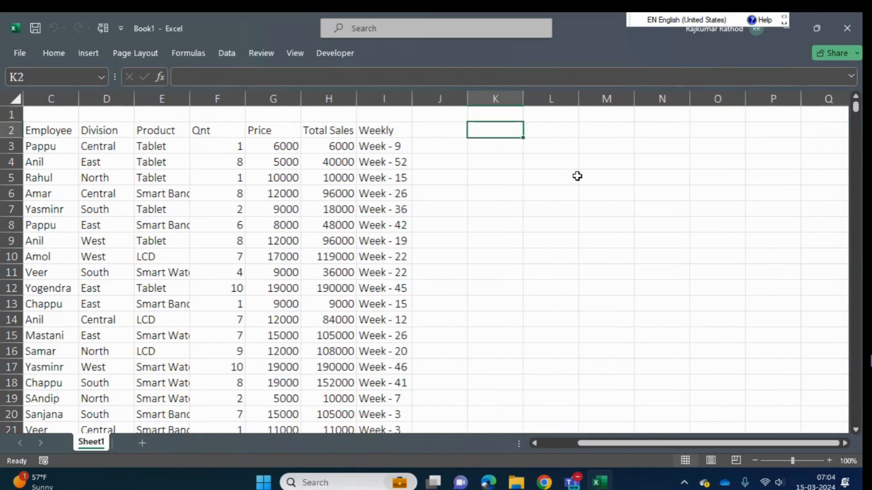
type("Piv")
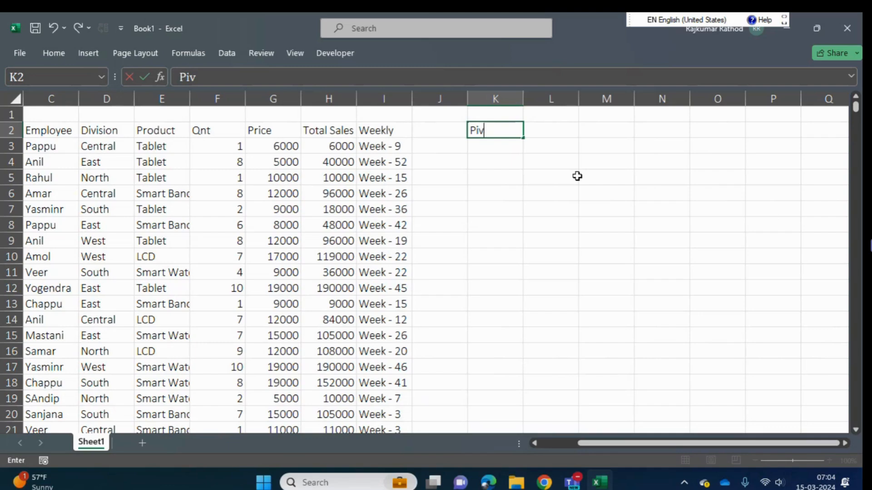
type("ote Table")
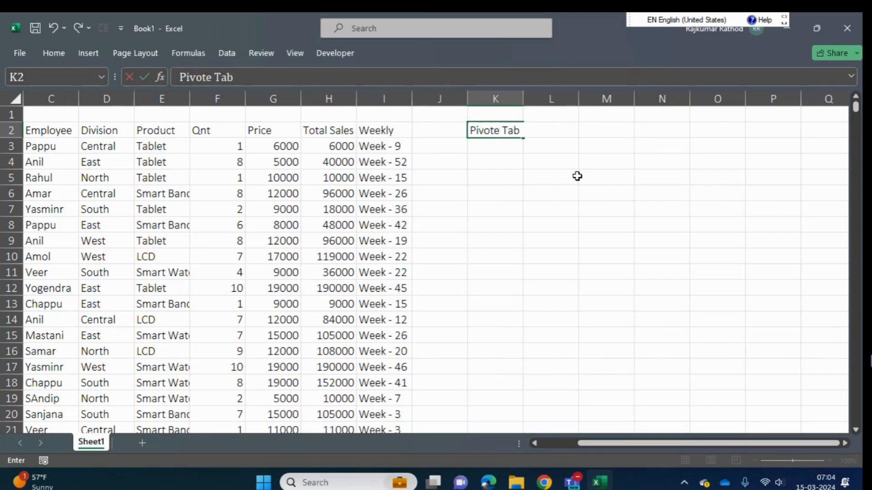
key("ctrl+Return")
key("Down")
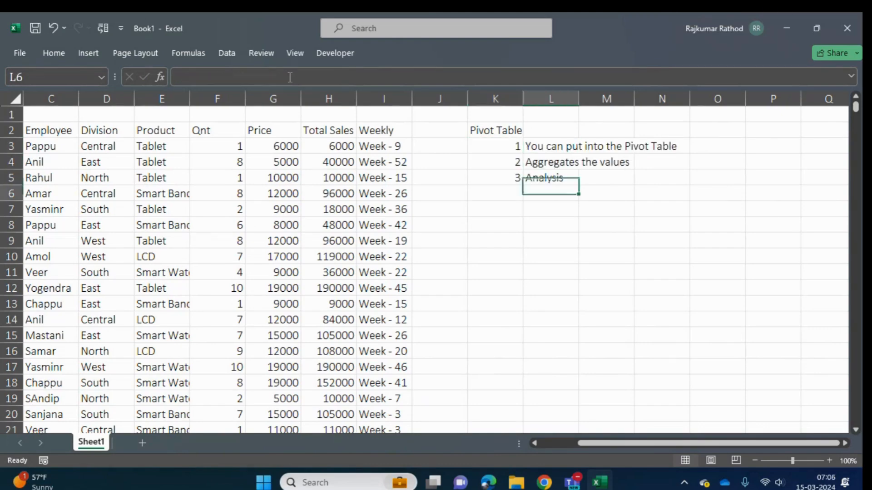
key("Down")
key("Up")
key("Up")
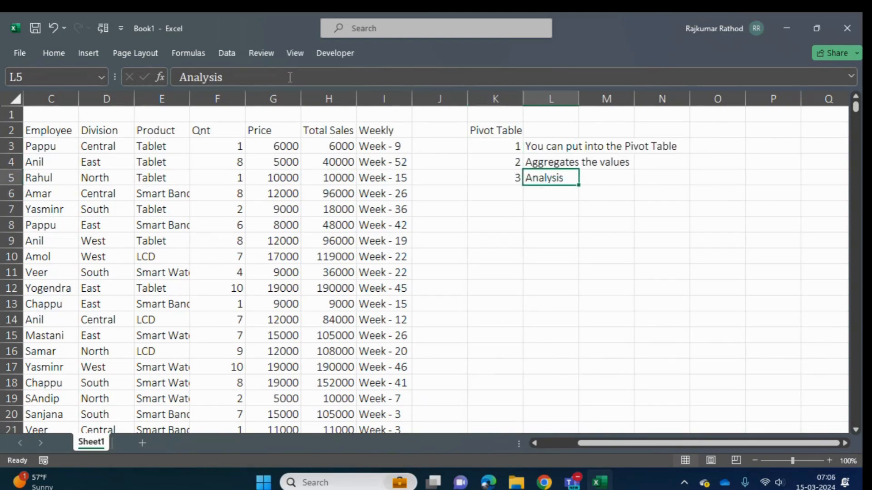
- Review the numbered Pivot Table notes in columns K and L
key("Up")
key("Up")
key("Left")
key("Up")
key("Down")
key("Right")
key("Down")
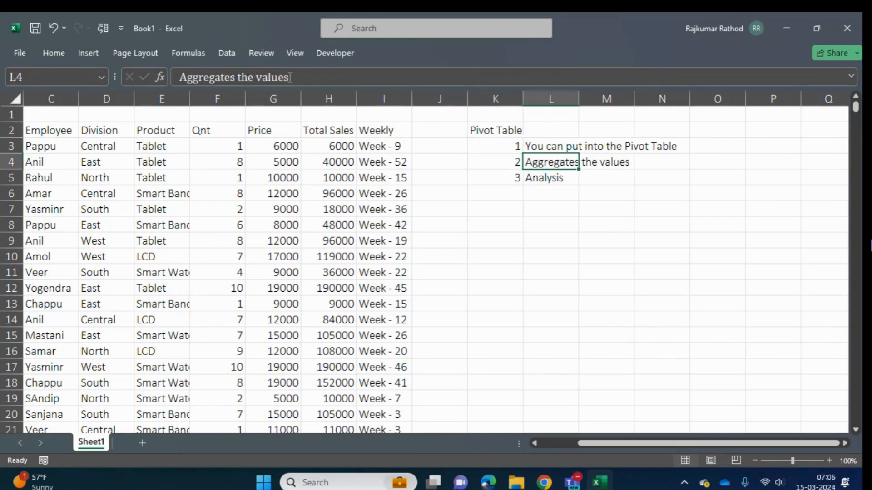
key("Up")
key("Up")
key("Down")
key("Down")
key("Home")
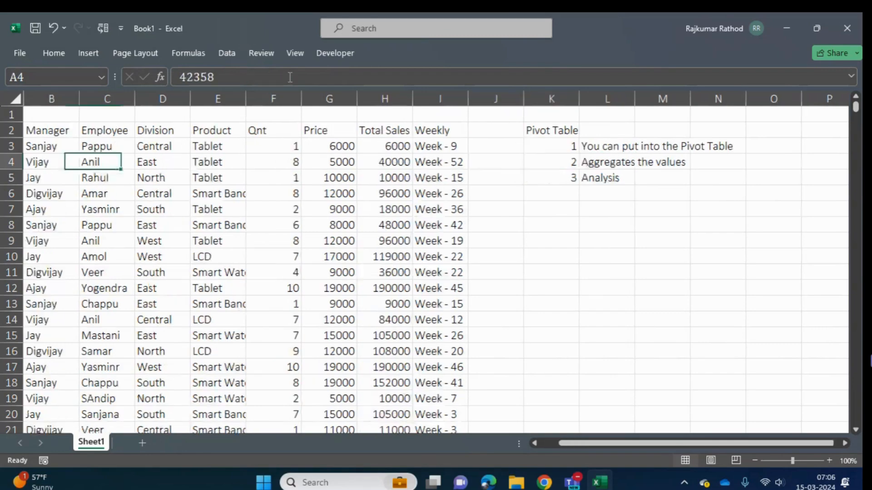
- Select the whole sales table from the Date header in A2 through the last record to examine its extent
key("Up")
key("Up")
key("ctrl+shift+Right")
key("ctrl+shift+Down")
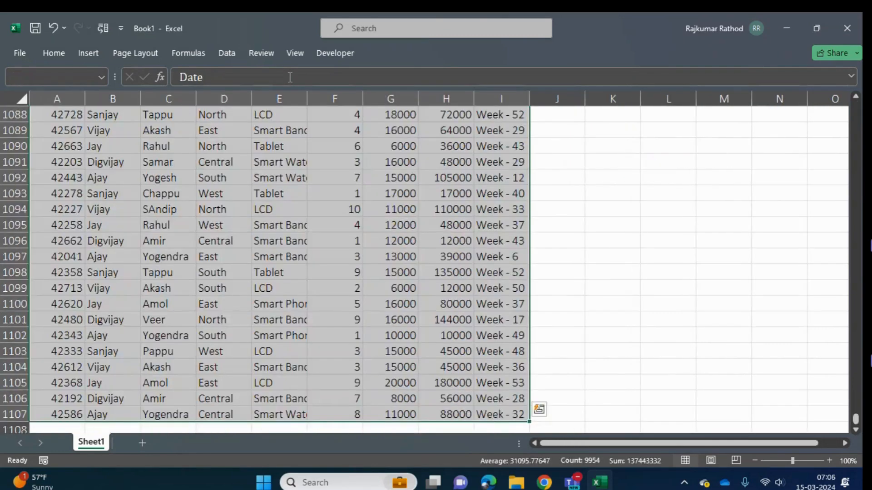
key("ctrl+Home")
- Look across the data columns to the Pivot Table heading and its first note
key("Right")
key("Right")
key("Right")
key("Right")
key("Right")
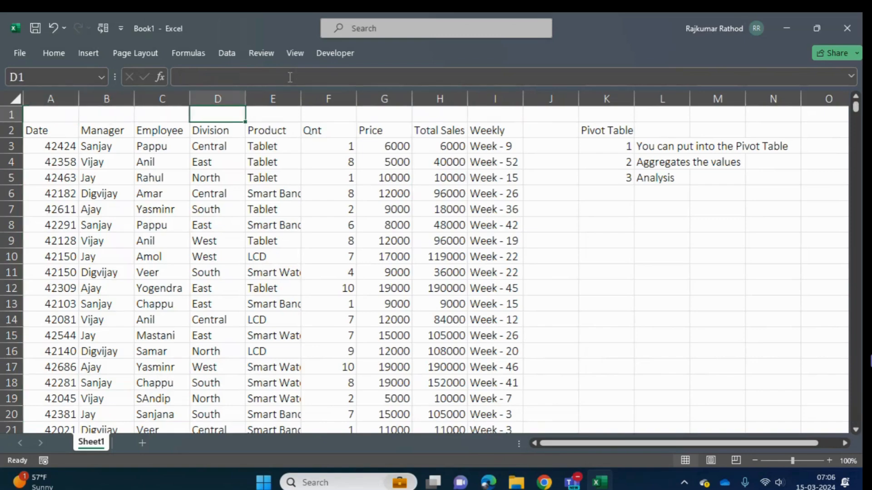
key("Right")
key("Right")
key("Right")
key("Right")
key("Right")
key("Down")
key("Down")
key("Down")
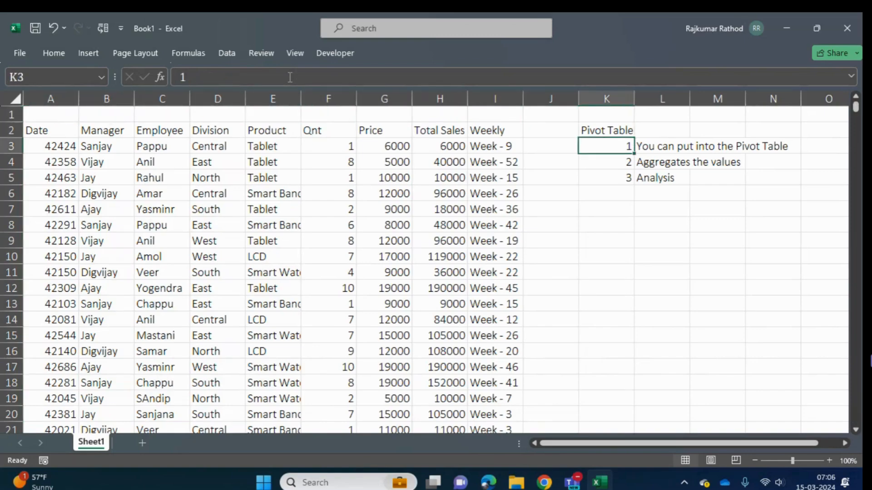
key("Right")
key("Up")
key("Left")
key("Up")
key("Up")
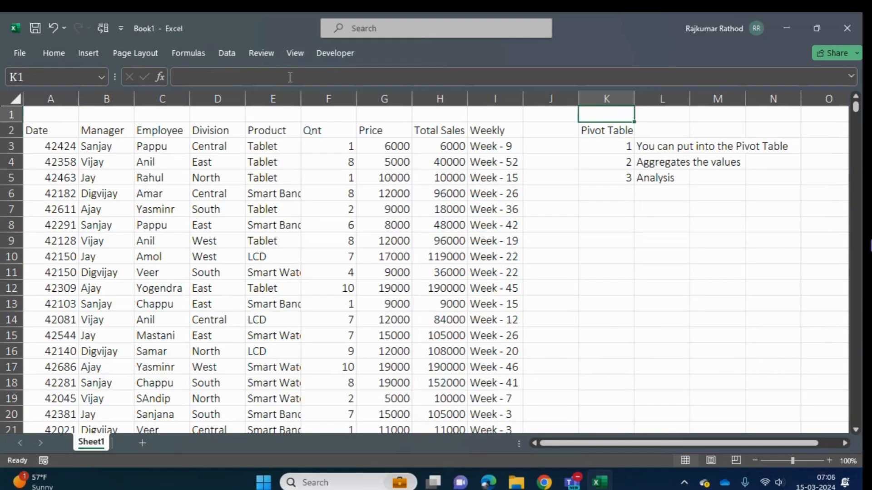
- Examine the sales table's header row, from Date to Weekly
key("shift+Left")
key("shift+Left")
key("shift+Left")
key("Left")
key("Left")
key("Left")
key("ctrl+Left")
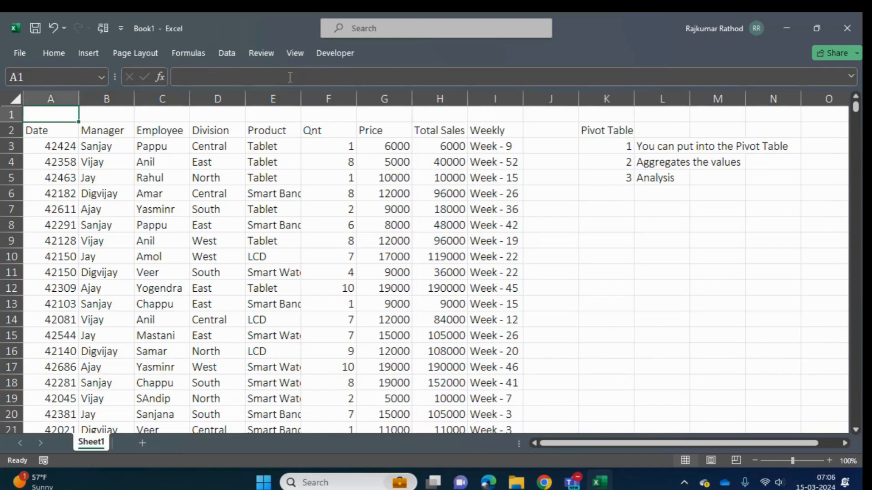
key("Down")
key("Down")
key("Up")
key("ctrl+shift+Right")
key("Up")
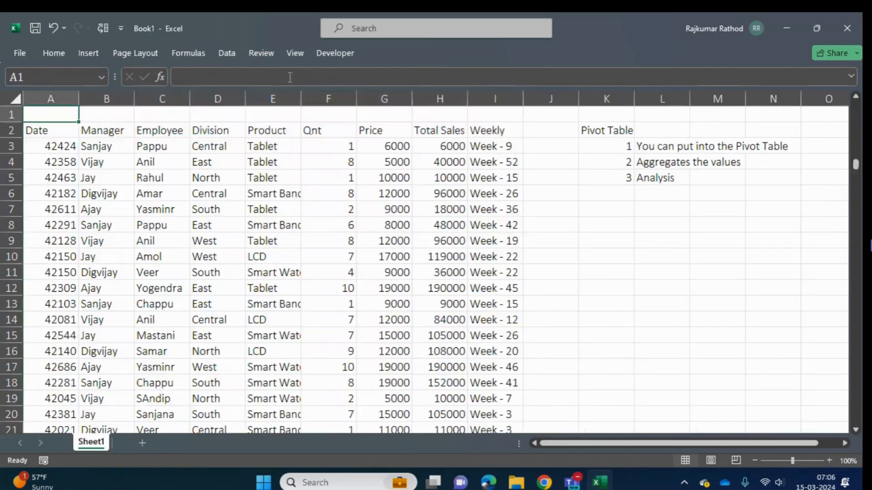
- Read through the three Pivot Table notes in cells L3 to L5
key("Right")
key("Right")
key("Right")
key("Right")
key("Right")
key("Right")
key("Right")
key("Right")
key("Right")
key("Right")
key("Right")
key("Right")
key("Right")
key("Down")
key("Down")
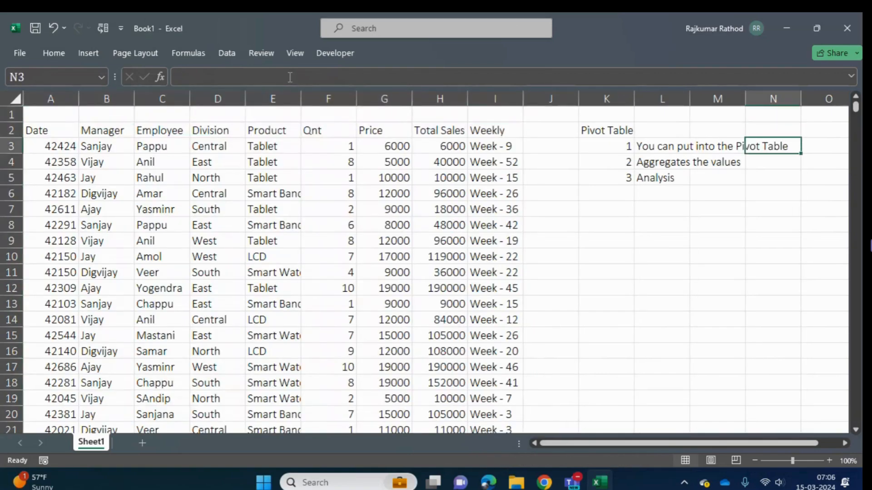
key("Left")
key("Left")
key("Down")
key("Up")
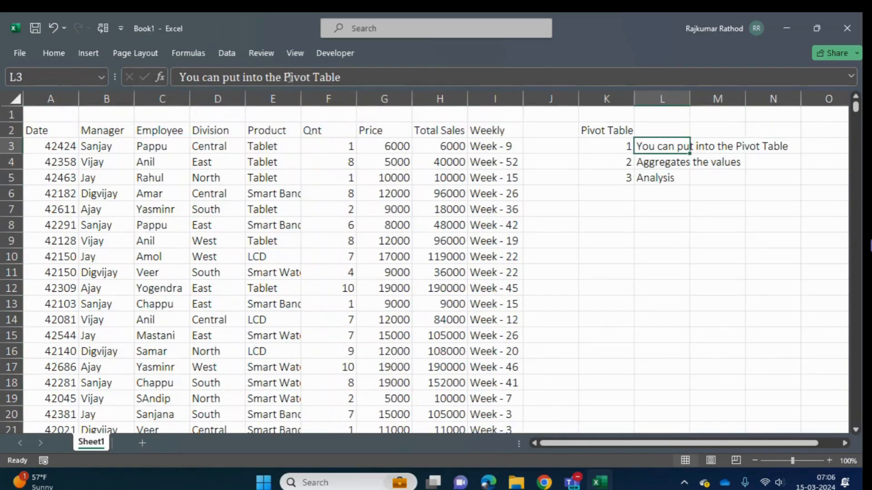
key("Down")
key("Down")
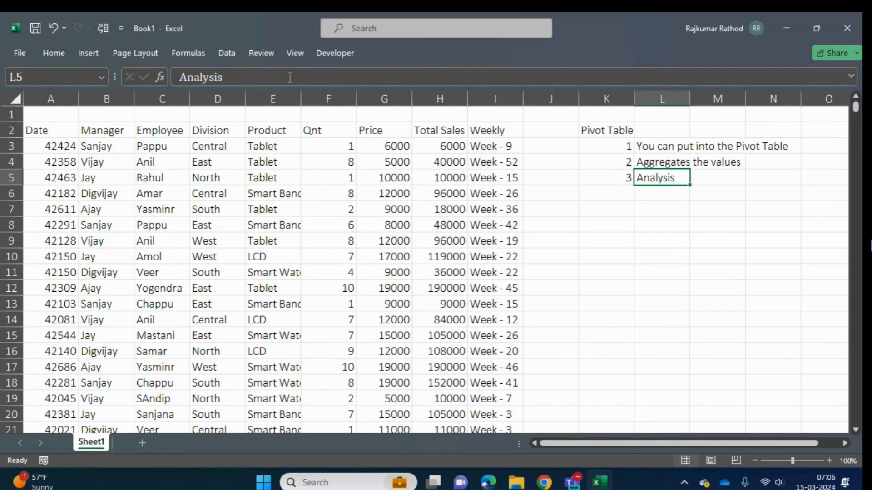
key("Return")
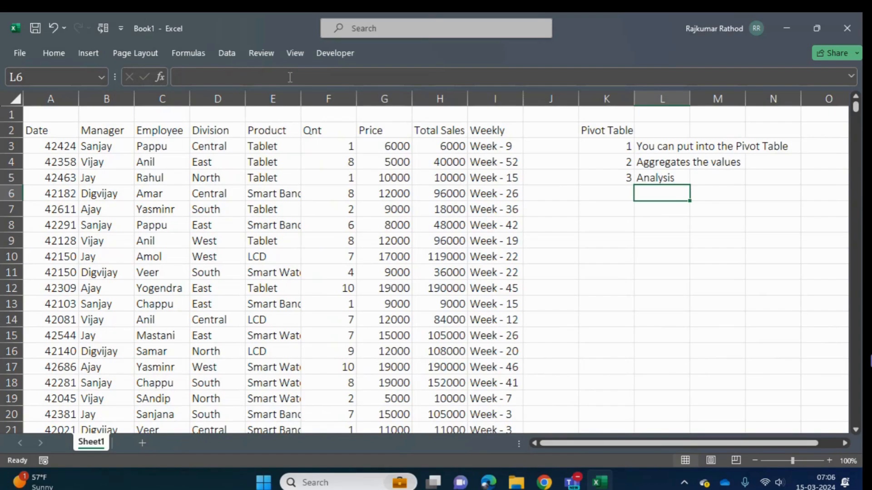
- Append "(summary)" to the first Pivot Table note in cell L3
left_click(657, 144)
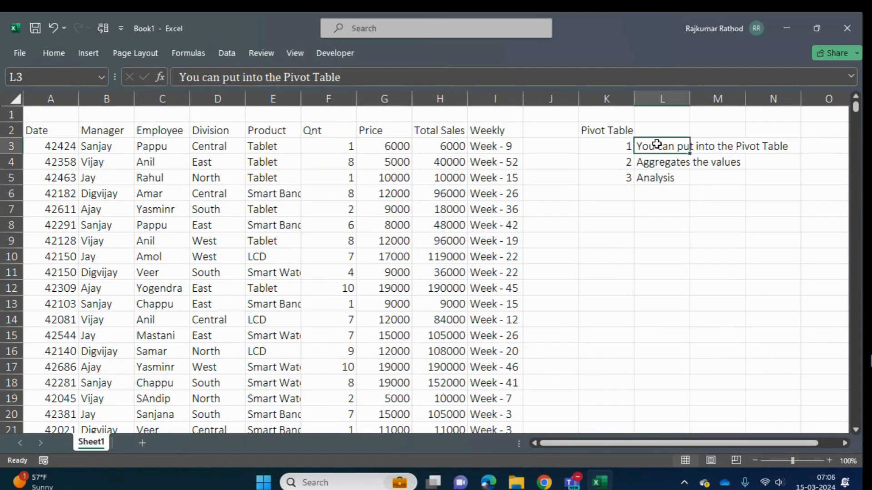
left_click(402, 73)
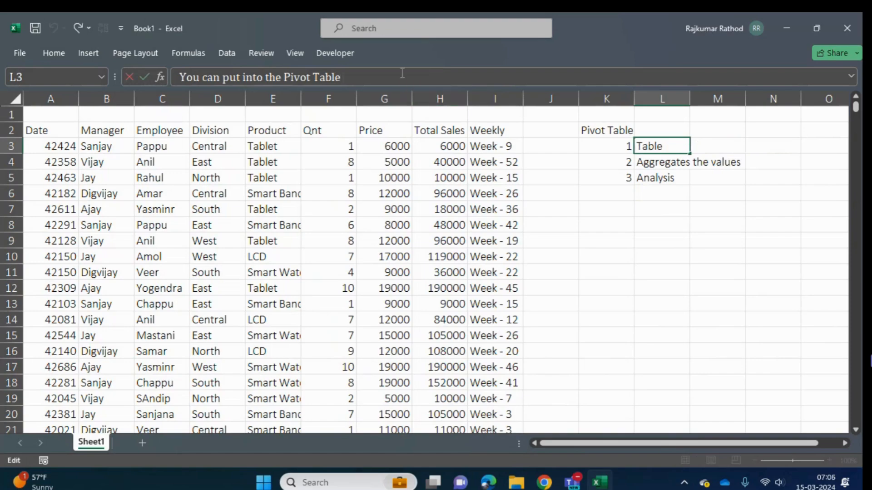
type("(summa")
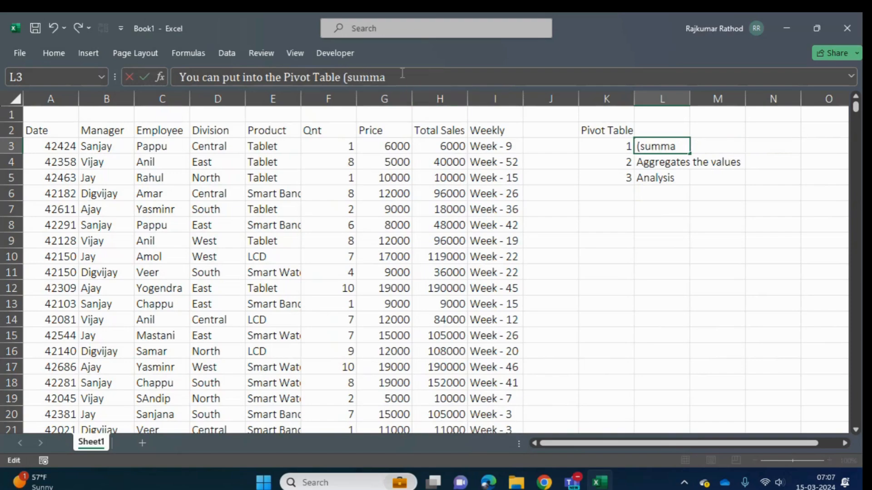
type("ry)")
key("Return")
- Examine the full extent of the sales data, from its header row down to the last record
key("Left")
key("Left")
key("Left")
key("Left")
key("Up")
key("Up")
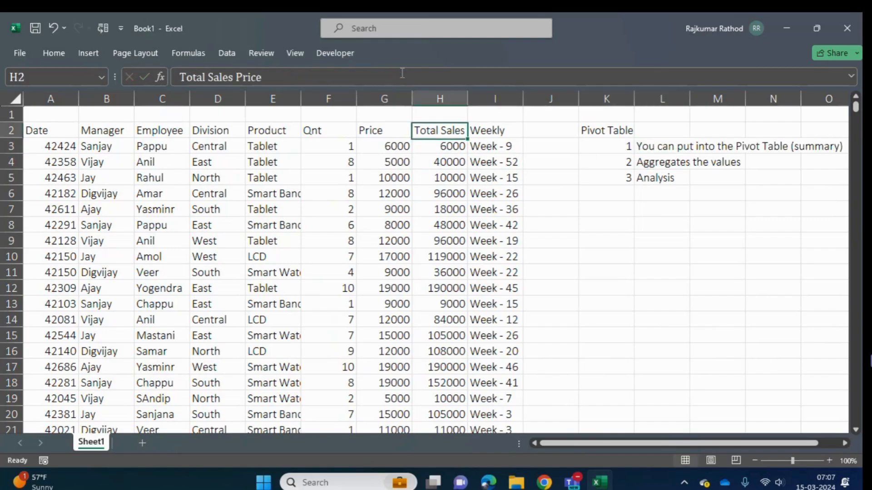
key("ctrl+Left")
key("ctrl+shift+Right")
key("ctrl+shift+Down")
key("ctrl+Home")
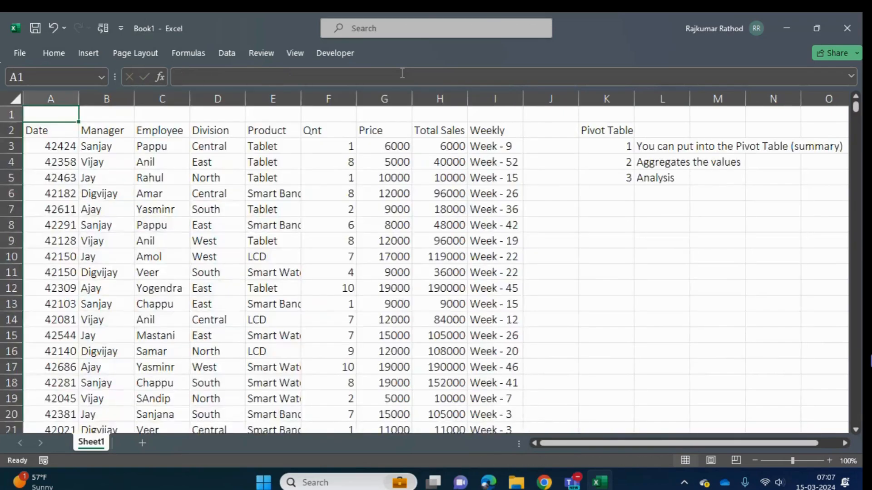
key("Down")
key("ctrl+Down")
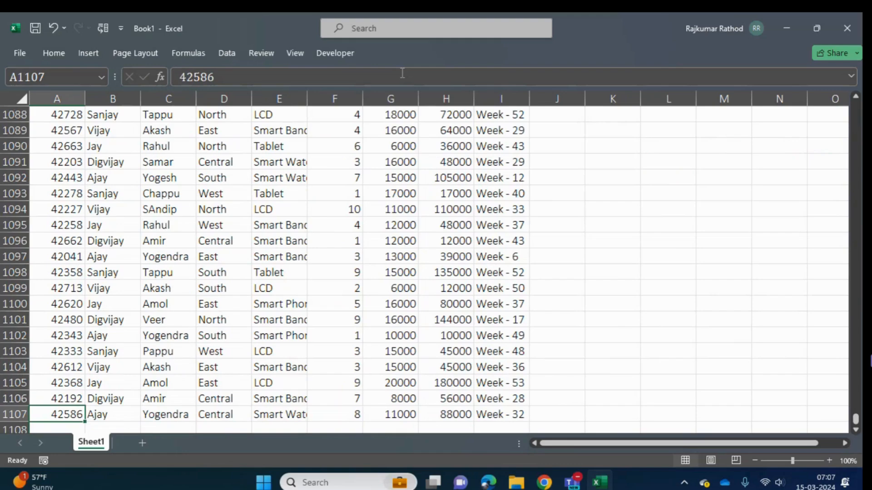
key("ctrl+Up")
key("Right")
key("Right")
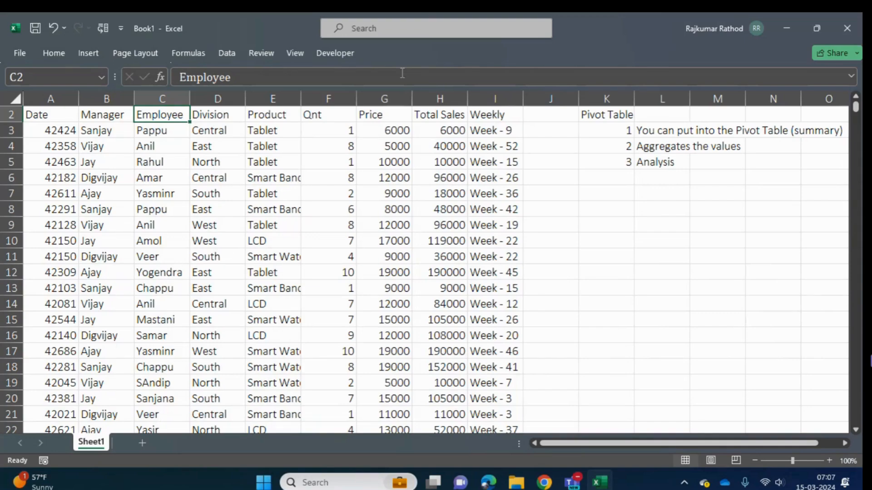
- Change the bracketed ending of the note in L3 to "(summarizing the data)"
key("Right")
key("Right")
key("Right")
key("Right")
key("Right")
key("Right")
key("Right")
key("Right")
key("Right")
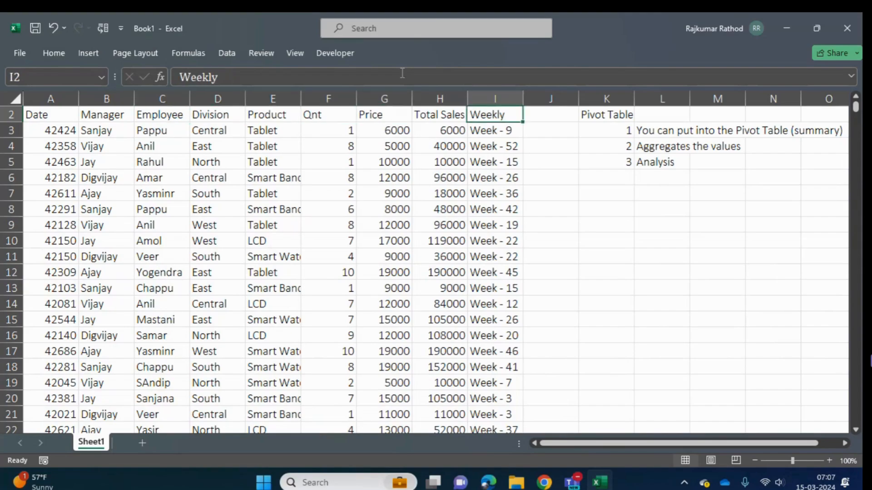
key("Down")
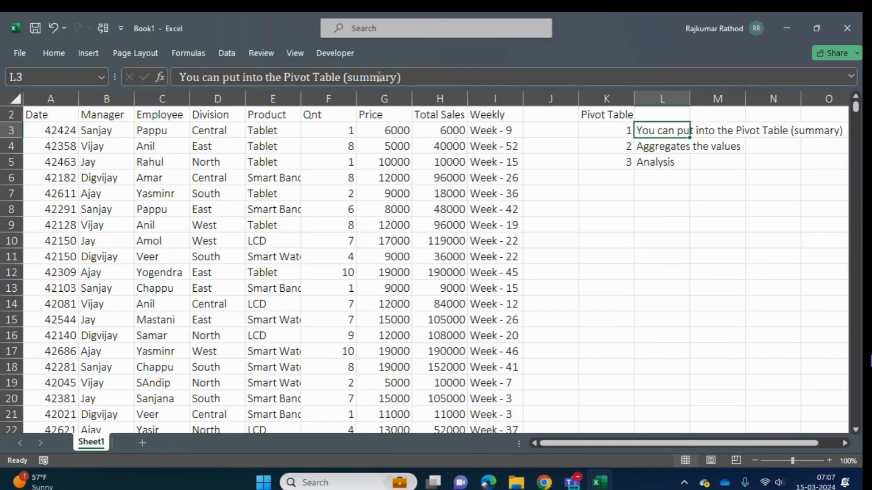
left_click(397, 79)
key("BackSpace")
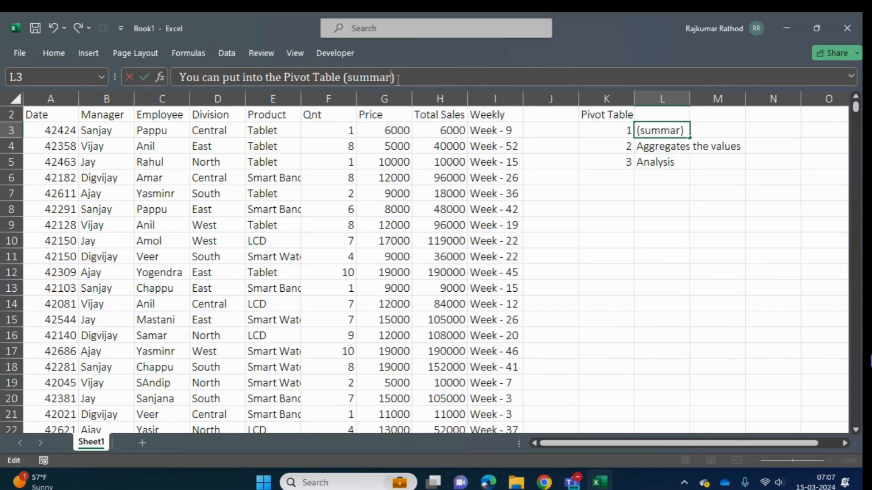
type("ize")
key("BackSpace")
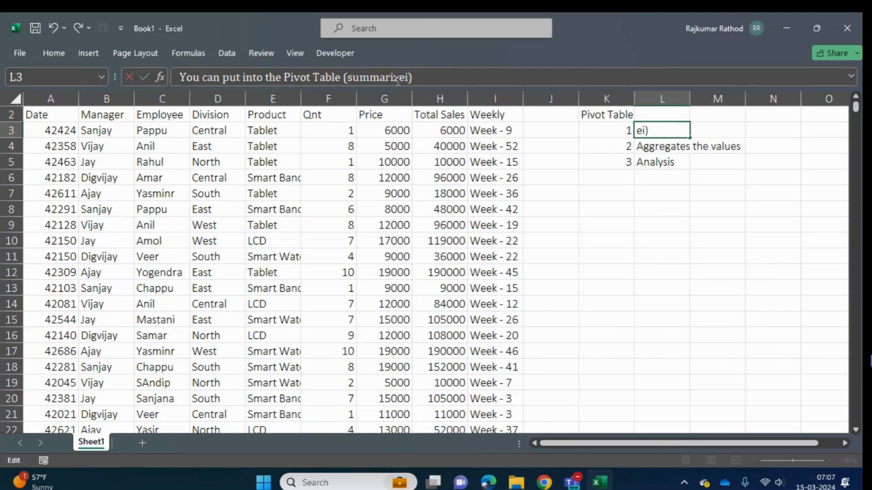
type("ing ta")
key("BackSpace")
type("he data")
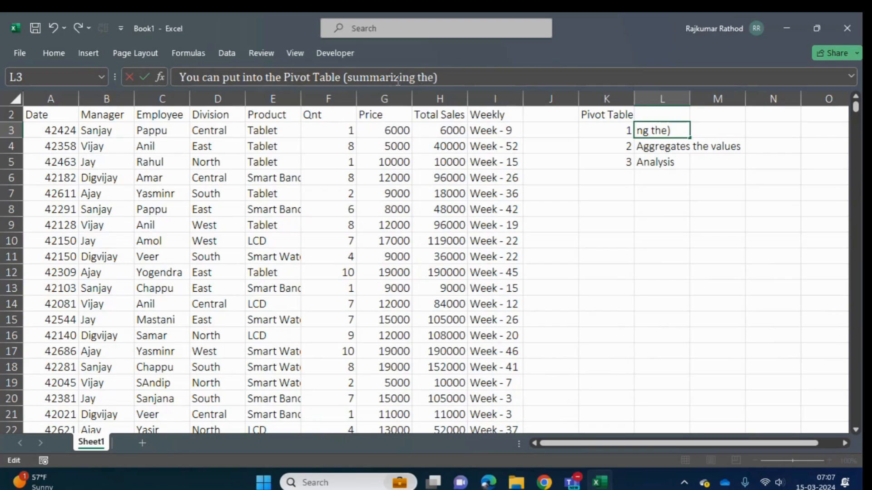
key("Return")
key("Return")
key("Return")
key("Return")
key("Return")
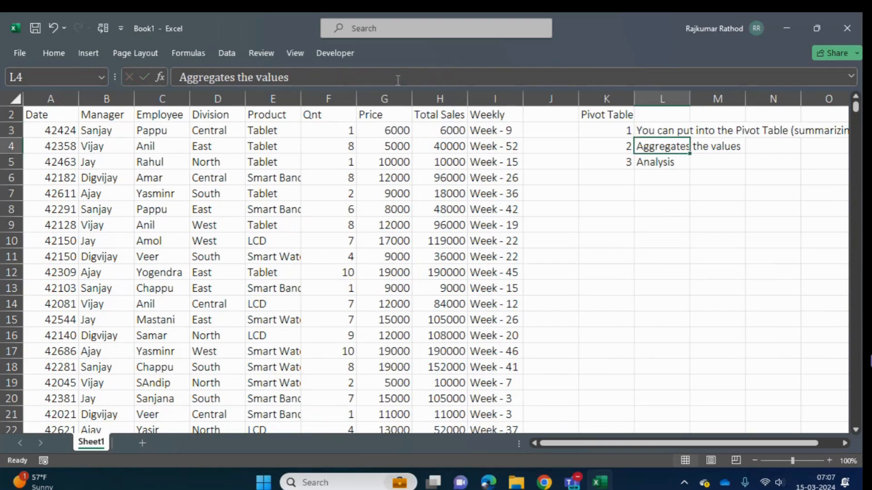
- Read through the Pivot Table notes in L3 to L5, including the full text of the L3 note
key("Up")
key("Up")
key("Up")
key("Up")
key("Up")
key("Up")
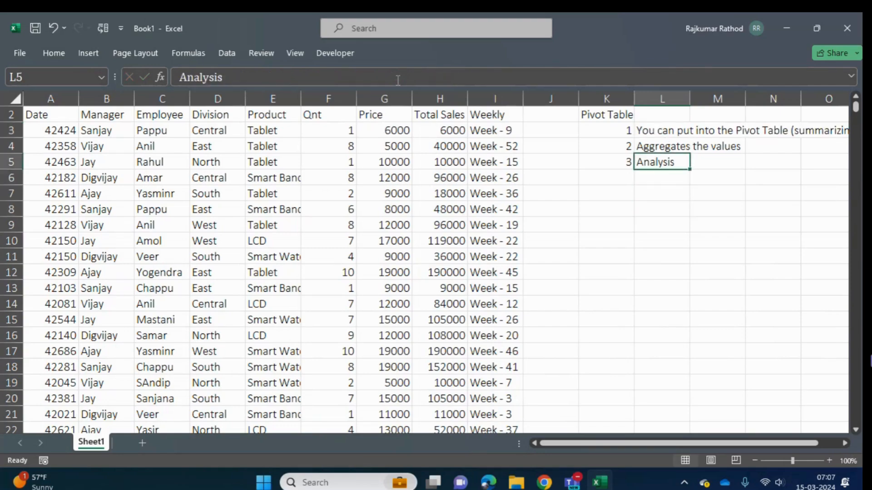
key("Down")
key("Down")
key("Down")
key("Down")
key("Up")
key("Up")
key("Up")
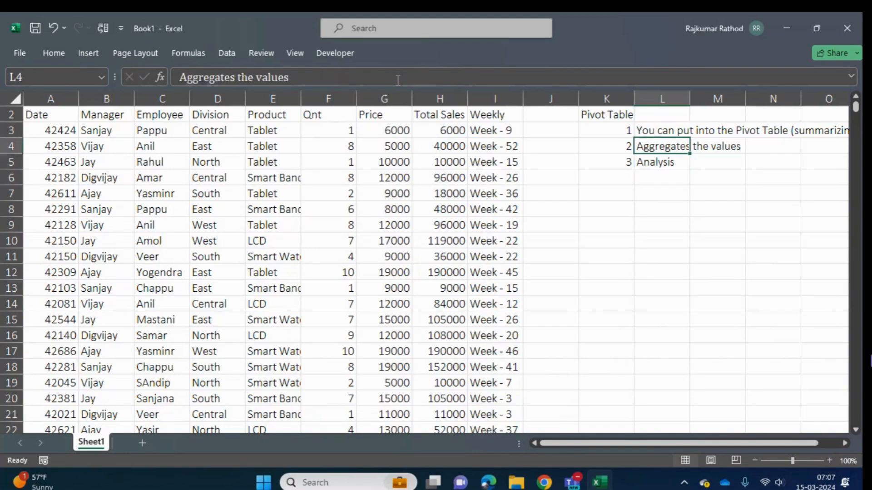
key("Right")
key("Right")
key("Right")
key("Right")
key("Left")
key("Left")
key("Left")
key("Left")
key("Left")
key("Left")
key("Left")
key("Left")
key("Left")
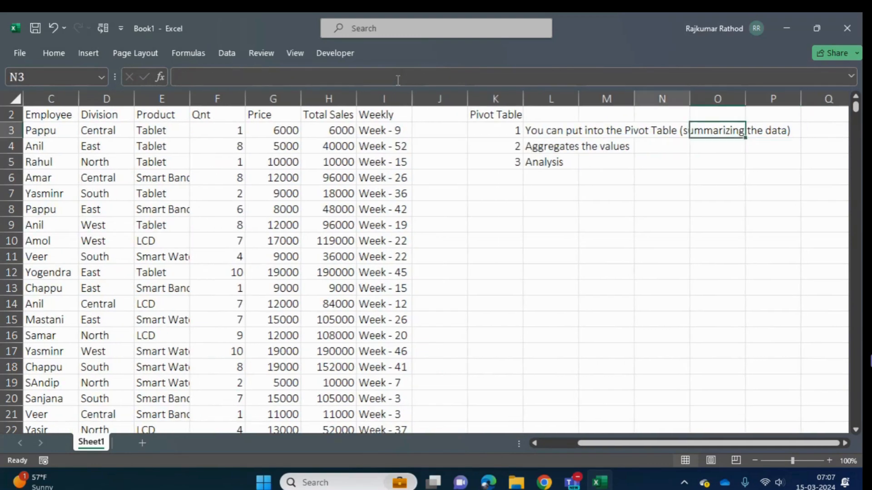
- Add filters to the header row of the sales data and open the Division filter list
key("Left")
key("Left")
key("Left")
key("Left")
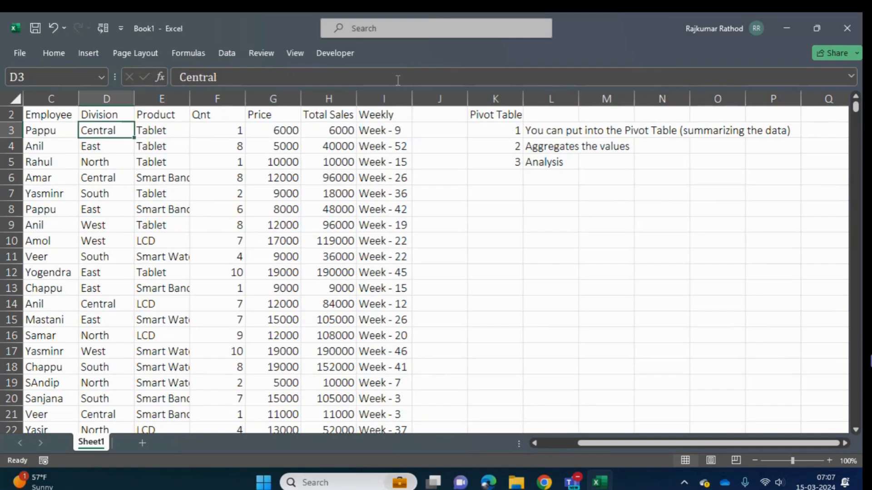
key("Up")
key("Up")
key("Down")
key("Right")
key("Down")
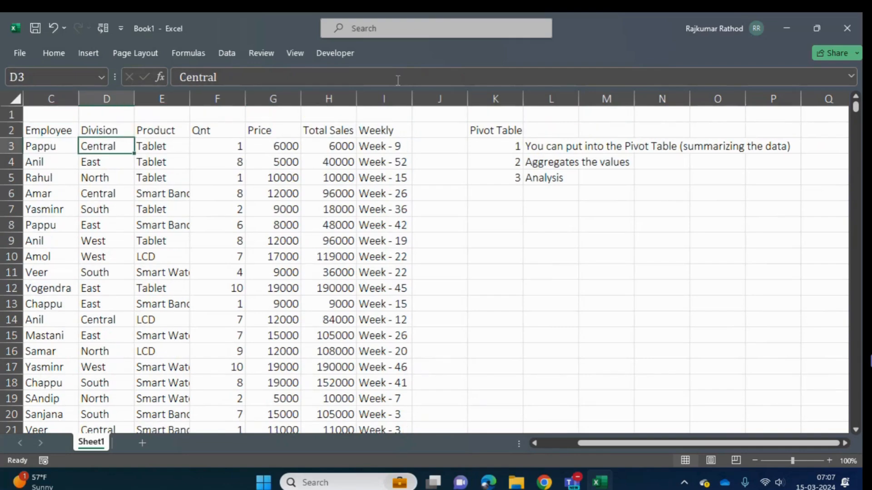
key("Up")
key("ctrl+shift+l")
key("alt+Down")
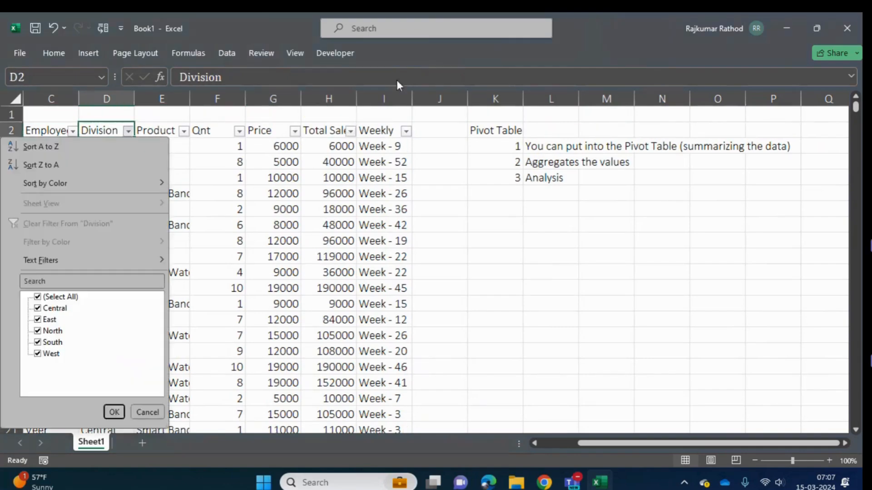
- Examine the division values offered in the Division filter list, leaving the filter unapplied
key("Down")
key("Down")
key("Down")
key("Down")
key("Down")
key("Down")
key("Down")
key("Down")
key("Down")
key("Down")
key("Down")
key("Down")
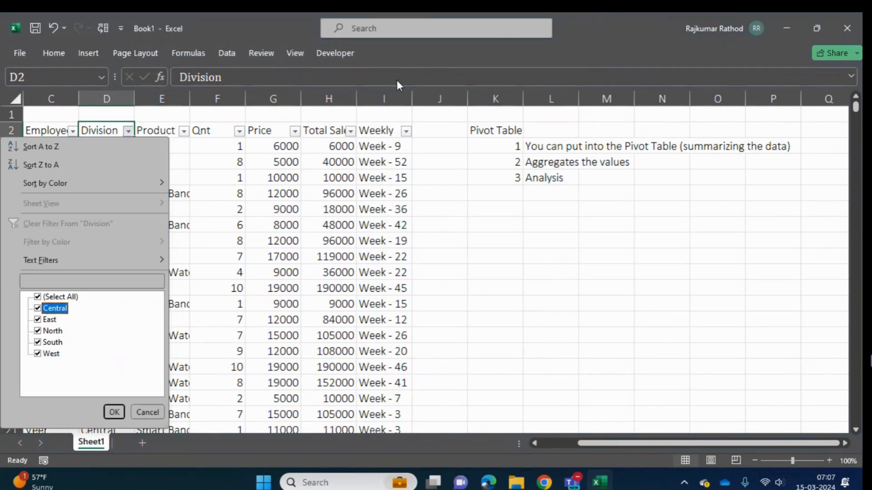
key("Up")
key("Up")
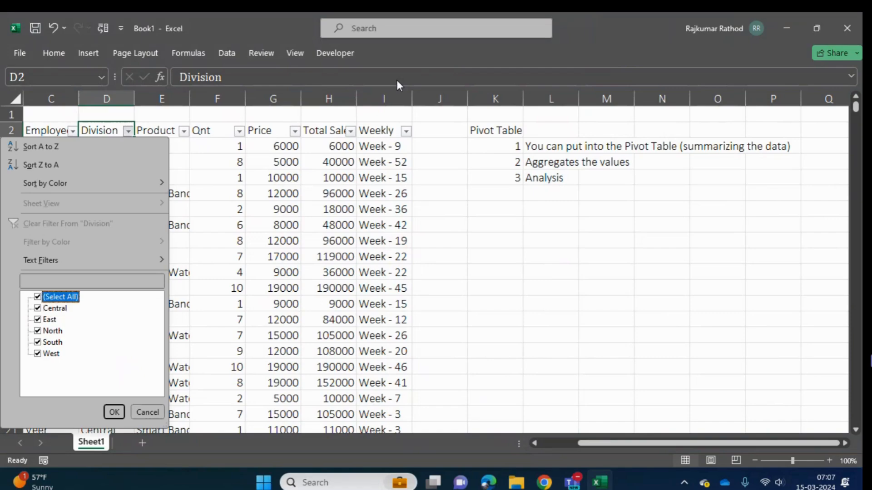
key("Escape")
- Look over the sales table's column headings between Manager and Qnt
key("Right")
key("Right")
key("Down")
key("Up")
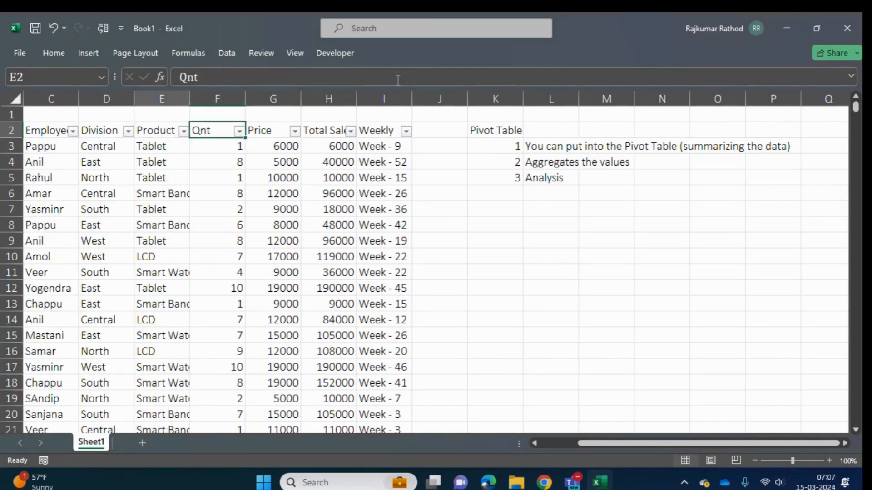
key("Left")
key("Left")
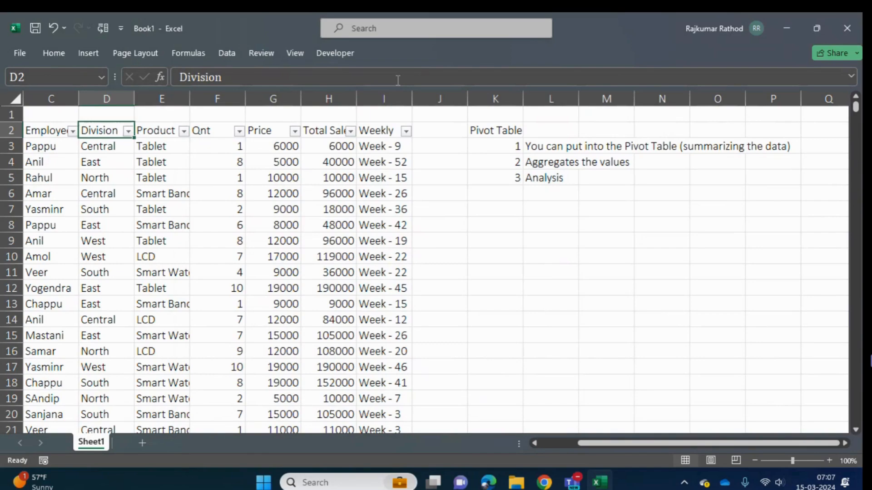
key("Left")
key("Left")
key("Right")
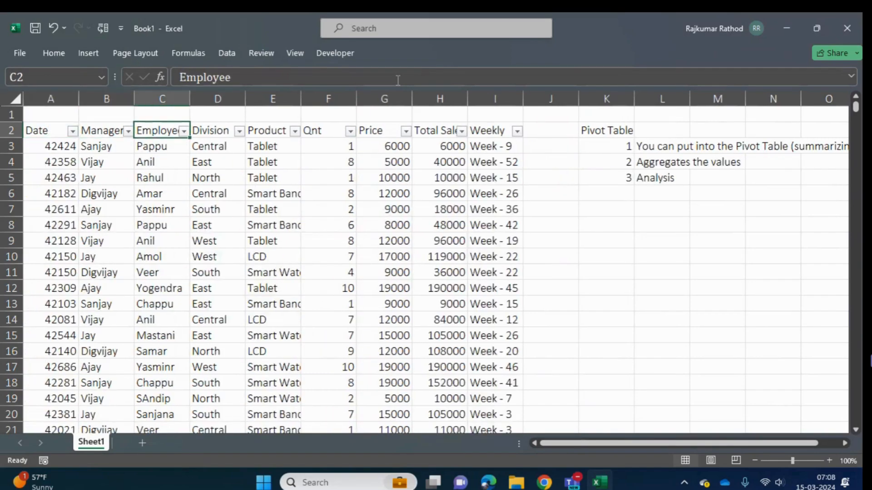
key("Right")
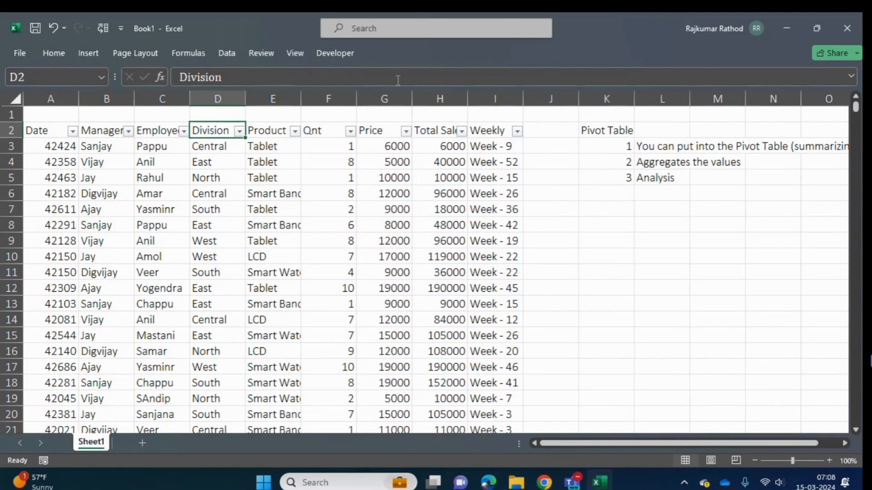
- Filter the Division column to show only the Central records
key("alt+Down")
key("Down")
key("Down")
key("Down")
key("Down")
key("Down")
key("Down")
key("Down")
key("Down")
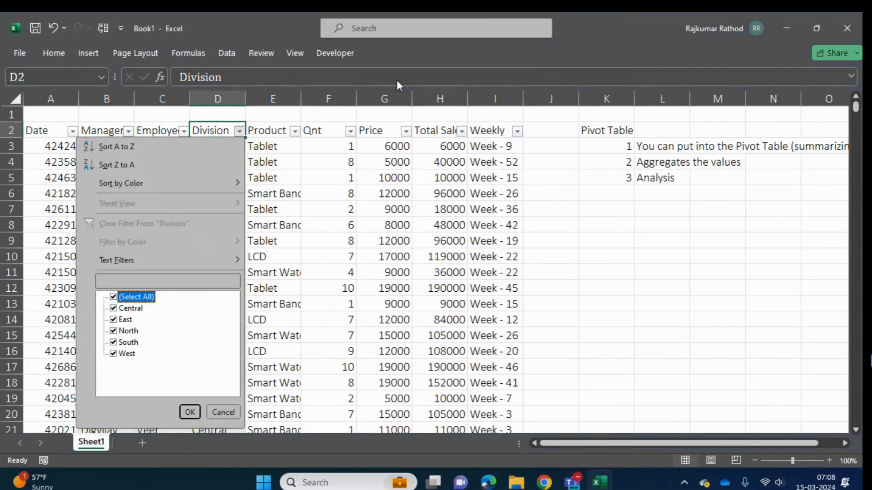
key("space")
key("Down")
key("space")
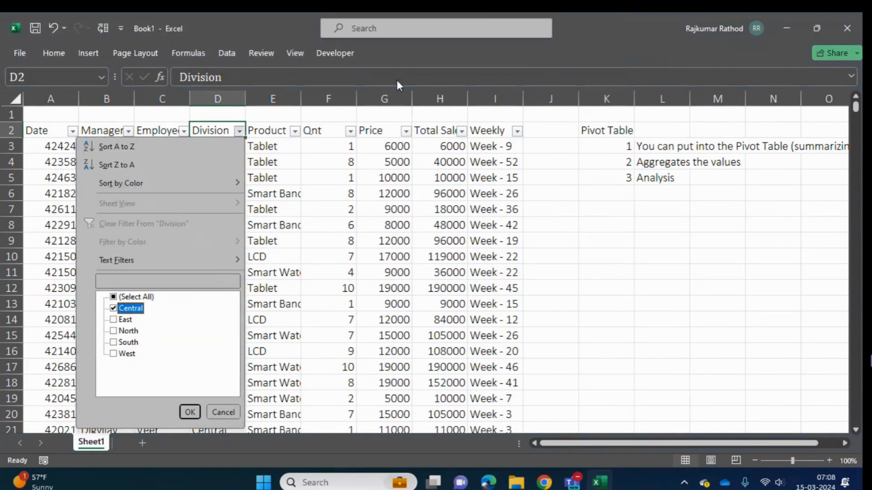
key("Tab")
key("Return")
- Select all the visible Qnt values for the Central division to check their sum, average and count
key("Down")
key("Right")
key("Right")
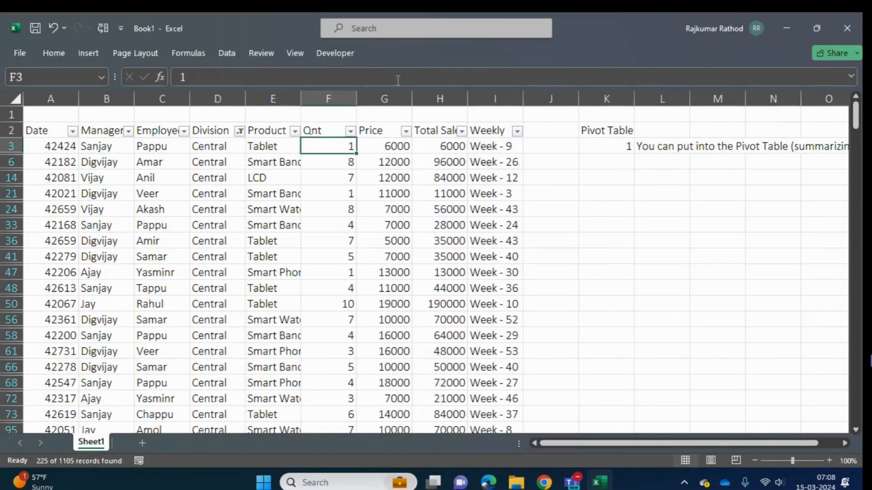
key("ctrl+shift+Down")
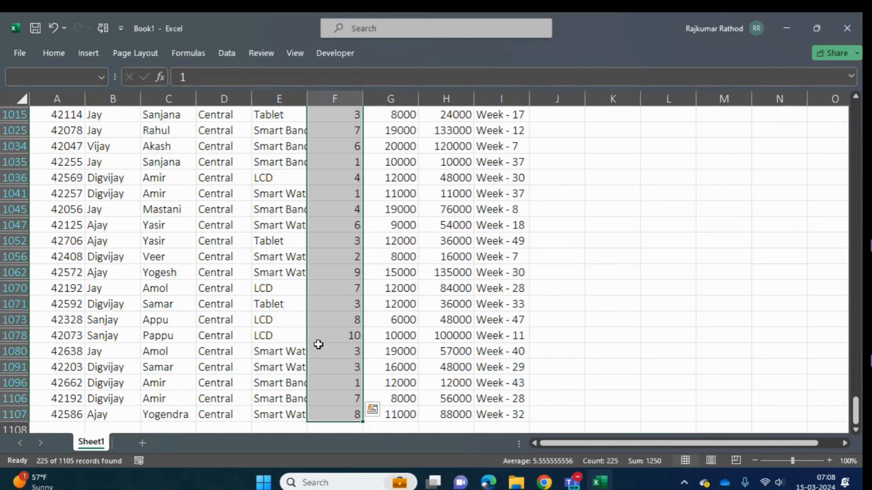
- Change the Division filter from Central to East only
key("ctrl+Up")
key("Left")
key("Left")
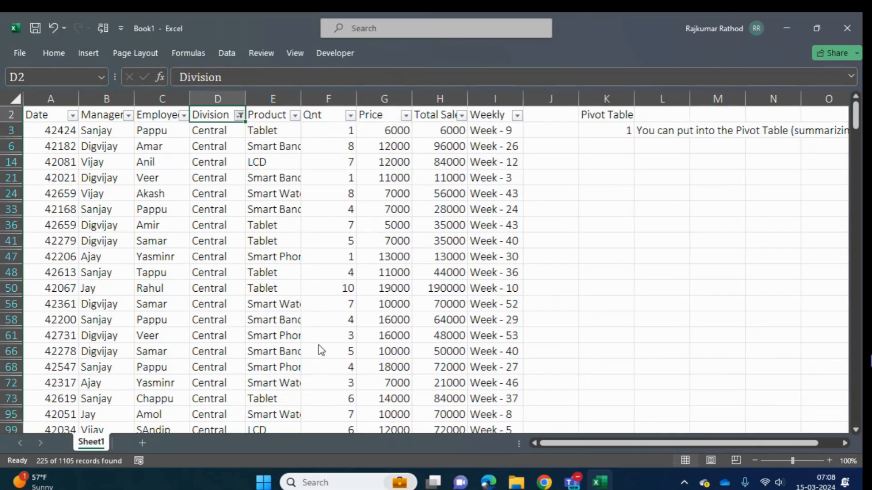
key("alt+Down")
key("Down")
key("Down")
key("Down")
key("Down")
key("Down")
key("Down")
key("Down")
key("Down")
key("Down")
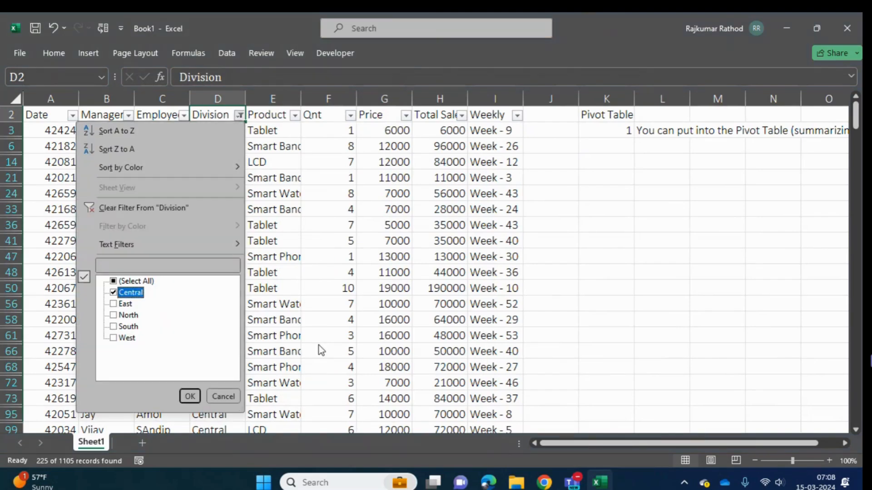
key("space")
- Select the East division's visible Qnt and Price values one column at a time to check their aggregates
key("Down")
key("space")
key("Return")
key("Down")
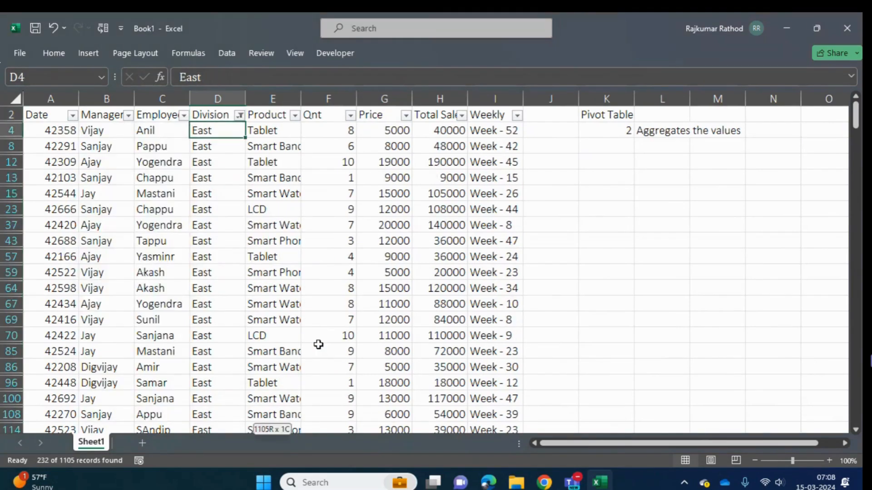
key("ctrl+shift+Down")
key("ctrl+Up")
key("Right")
key("Right")
key("Down")
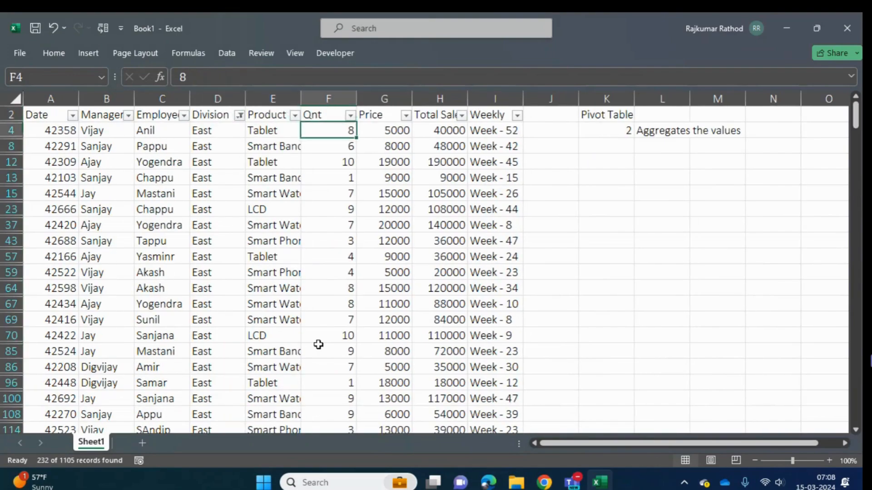
key("ctrl+shift+Down")
key("Right")
key("ctrl+shift+Down")
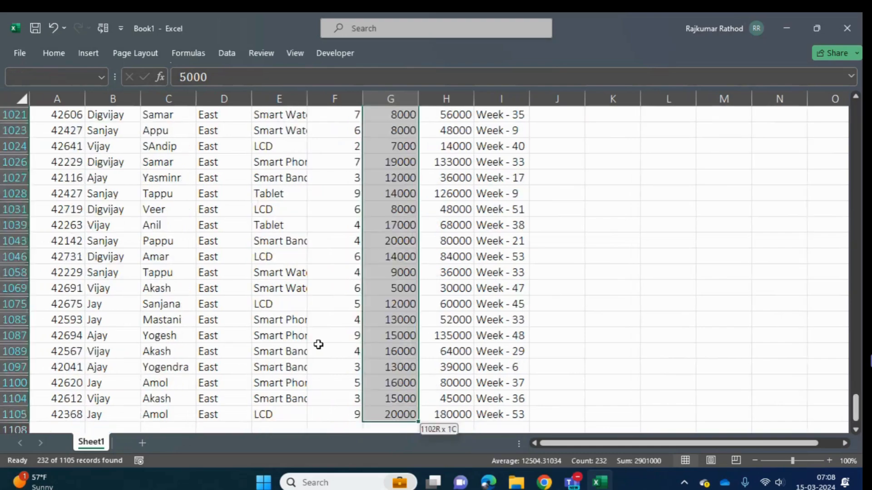
key("ctrl+Up")
key("Left")
key("ctrl+Up")
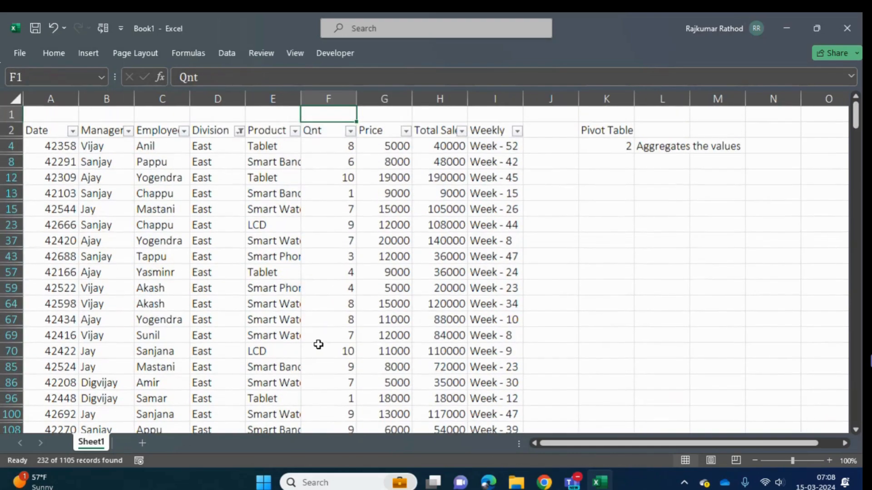
key("Up")
key("Left")
key("Left")
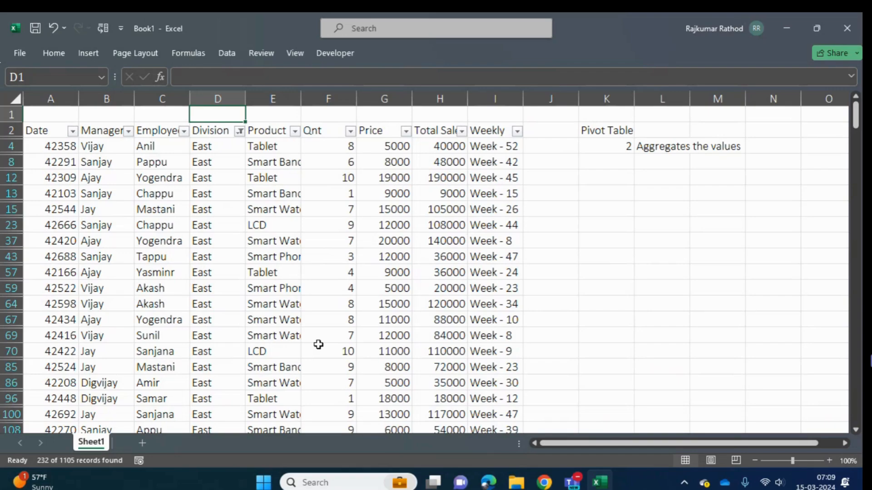
- View the Division filter's options again, then close them without changing the filter
left_click(238, 157)
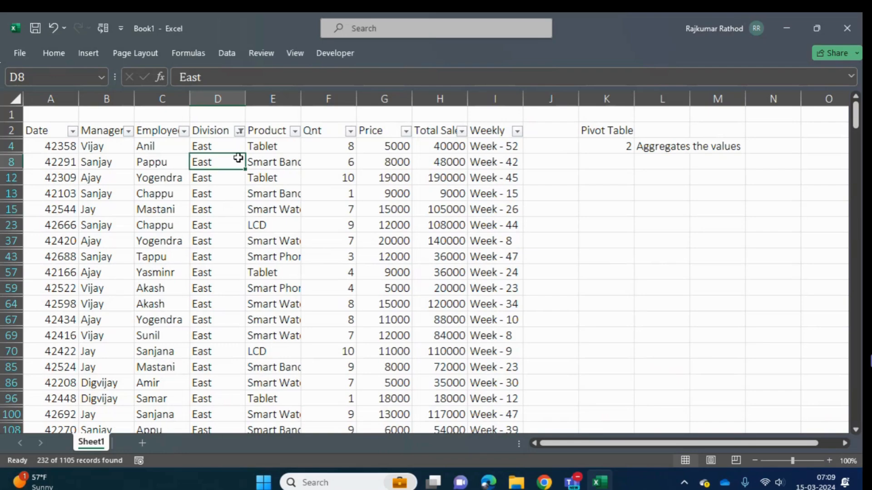
left_click(239, 132)
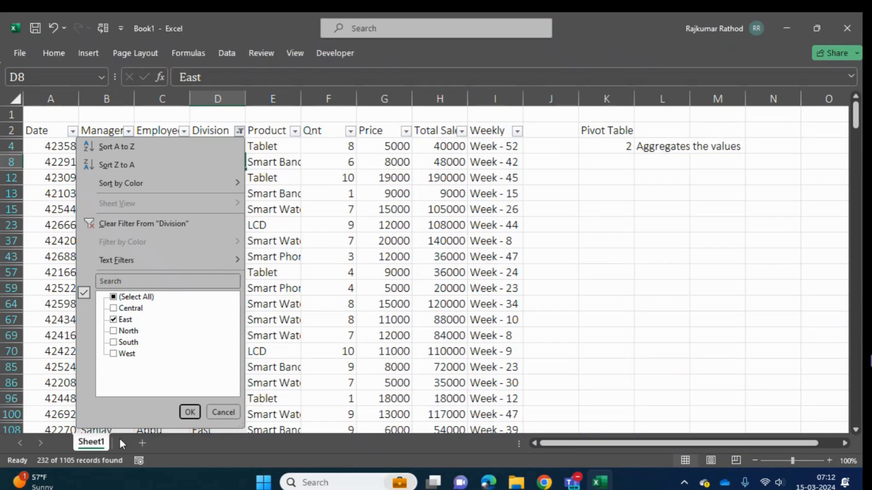
left_click(224, 412)
left_click(316, 341)
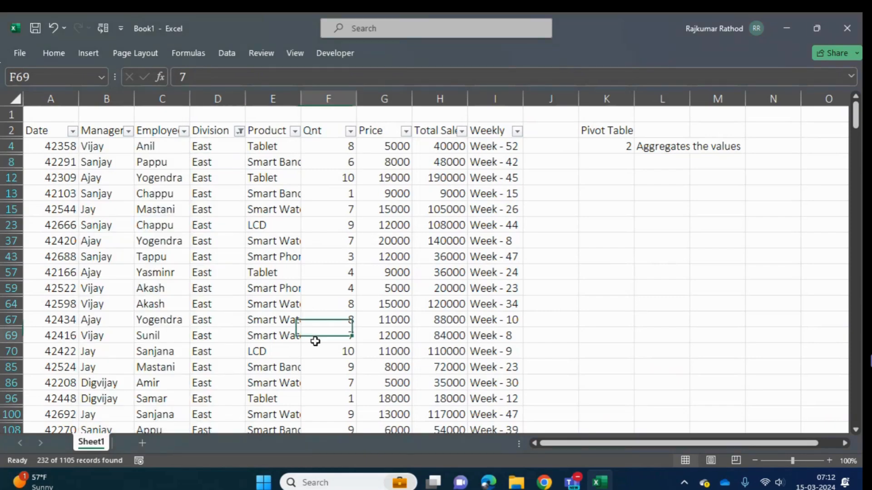
- Remove the filters from the sales data and go back to the first record
key("ctrl+shift+l")
key("ctrl+Up")
key("Down")
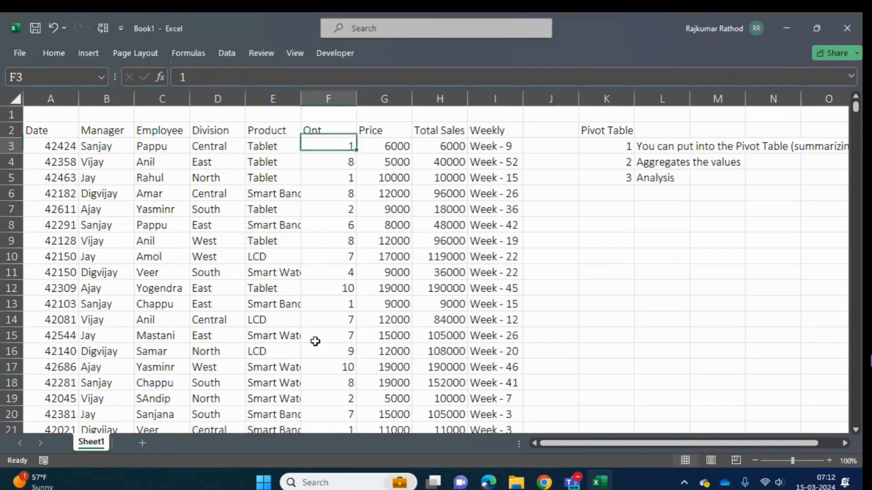
- Review the complete summarizing note in L3 and the Analysis note in L5, leaving both texts as they are
key("Right")
key("Right")
key("Right")
key("Right")
key("Right")
key("Right")
key("Right")
key("Right")
key("Right")
key("Right")
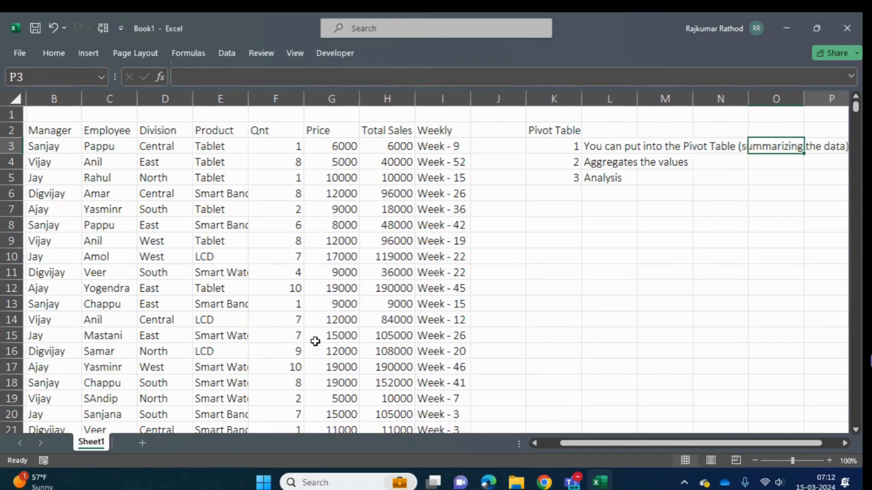
key("Left")
key("Left")
key("Left")
key("Left")
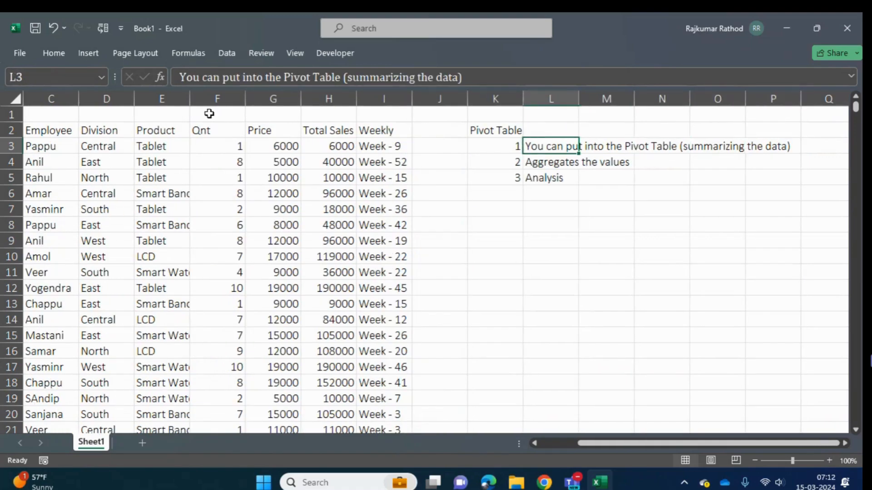
left_click_drag(472, 75, 154, 85)
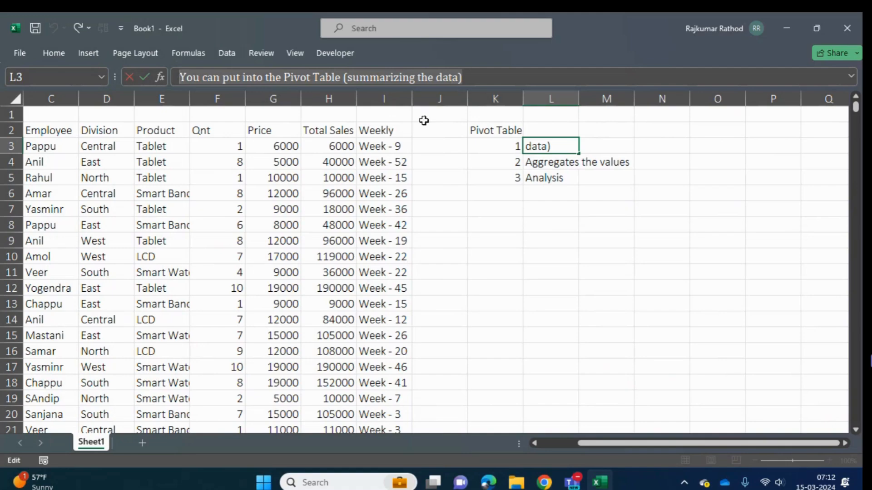
key("Escape")
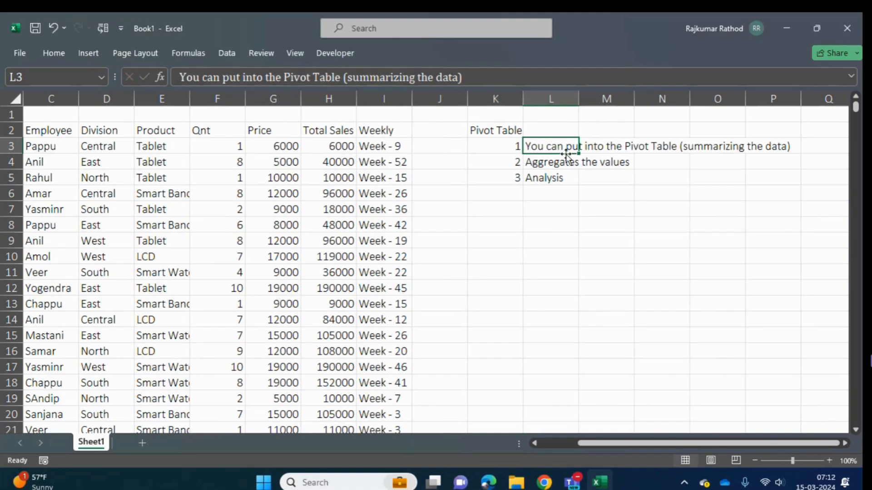
left_click(534, 235)
left_click(547, 178)
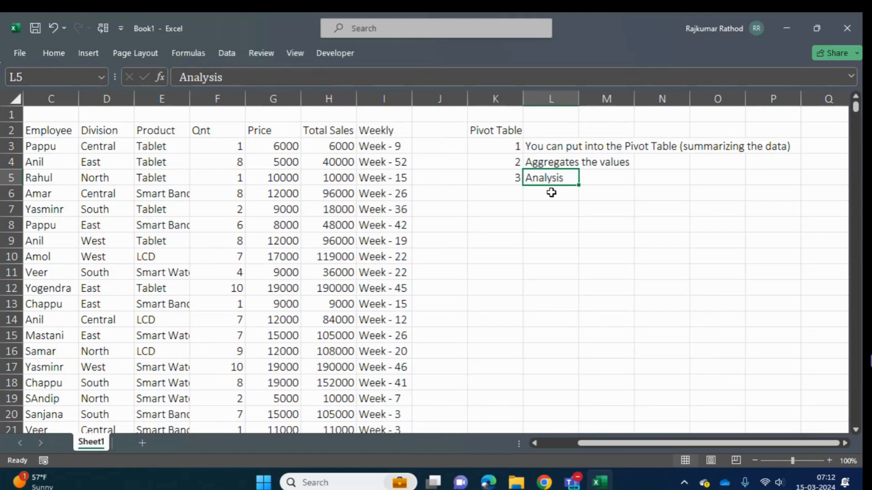
- Number the second analysis check by entering 2 in L7, beneath the first check
key("Up")
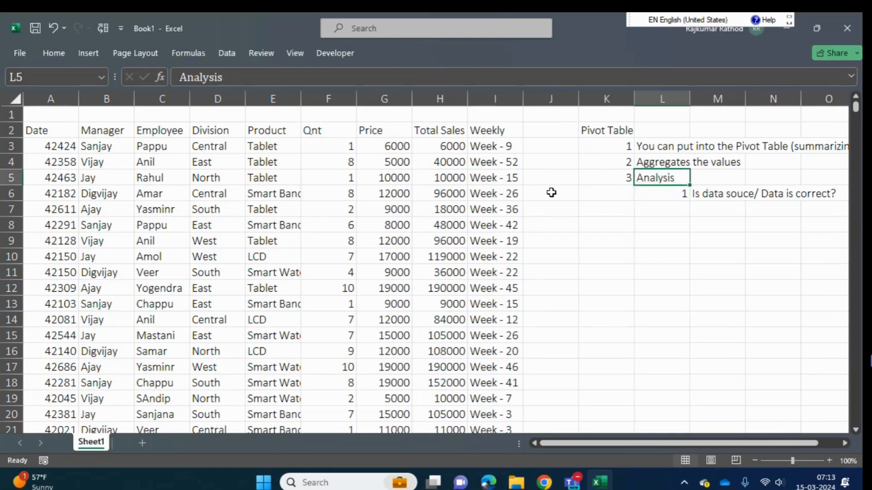
key("Right")
key("Down")
key("Left")
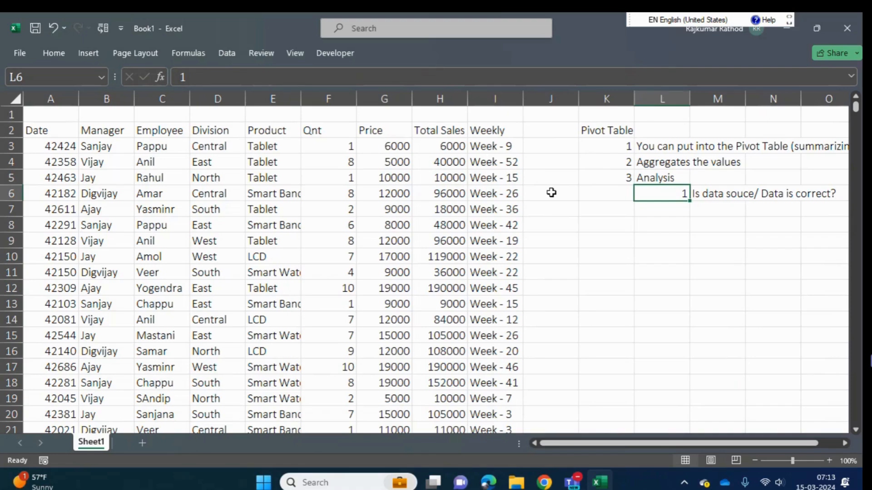
key("Down")
type("2")
key("Tab")
type("Data clean")
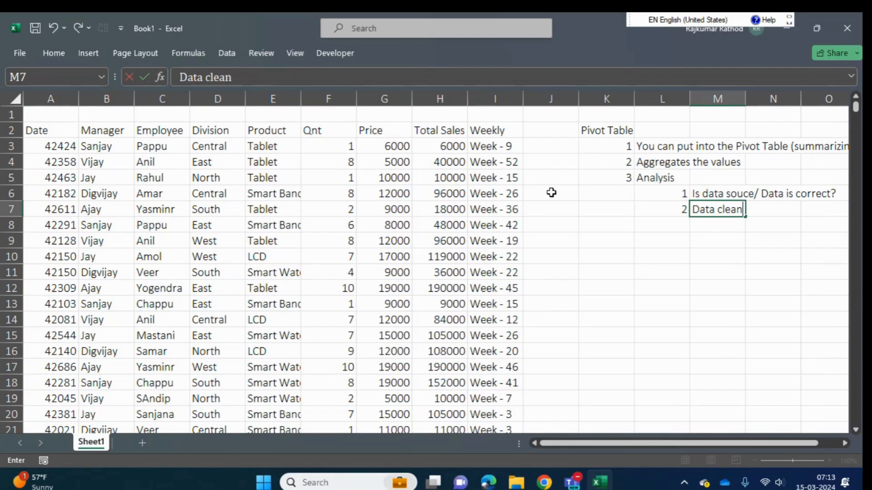
type("ing")
key("BackSpace")
key("BackSpace")
key("BackSpace")
key("BackSpace")
key("BackSpace")
key("BackSpace")
key("BackSpace")
key("BackSpace")
key("BackSpace")
key("BackSpace")
key("BackSpace")
key("BackSpace")
key("BackSpace")
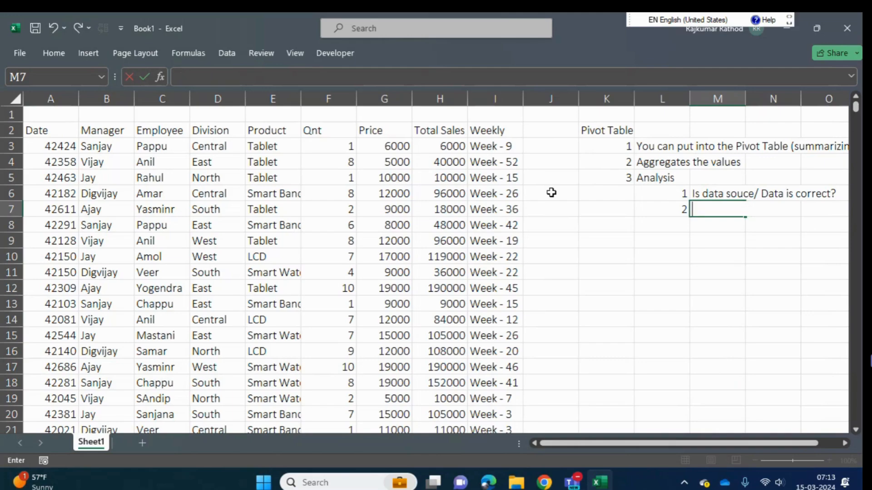
- Enter "Number of data sources" in M7 as the second analysis check
type("Number o")
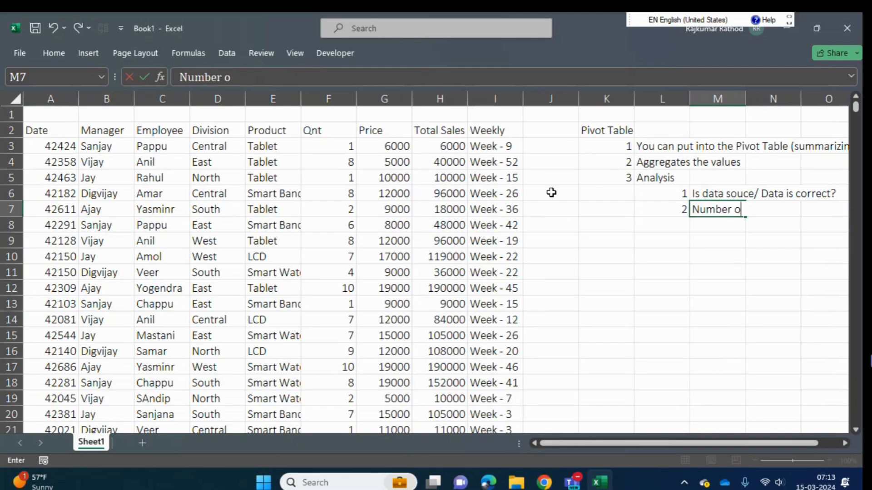
type("f data source")
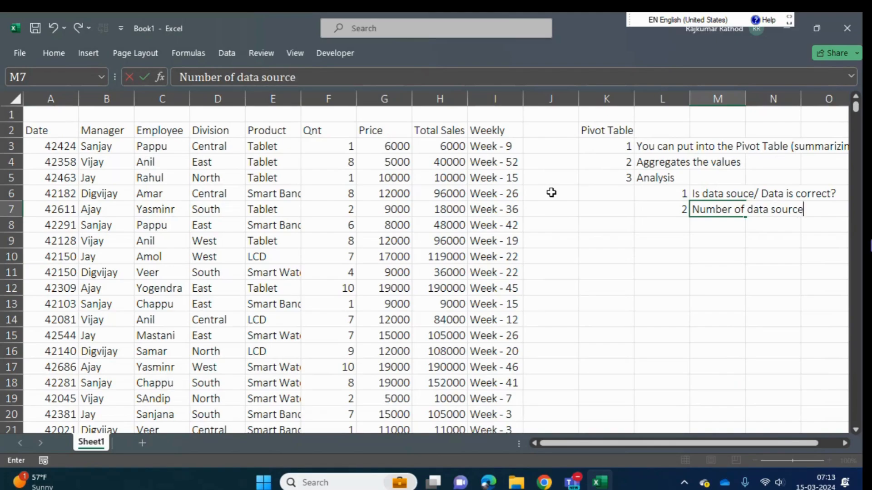
type("s")
key("Return")
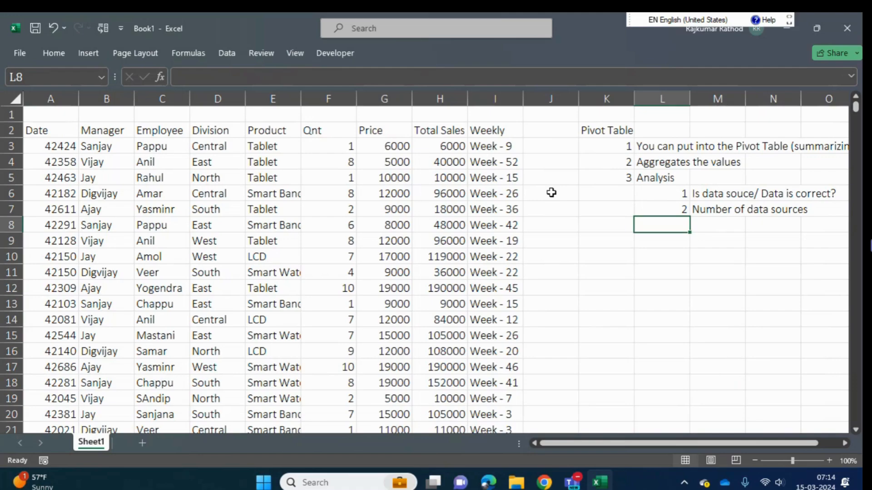
- Add a question mark to the end of the data sources note in M7
key("Up")
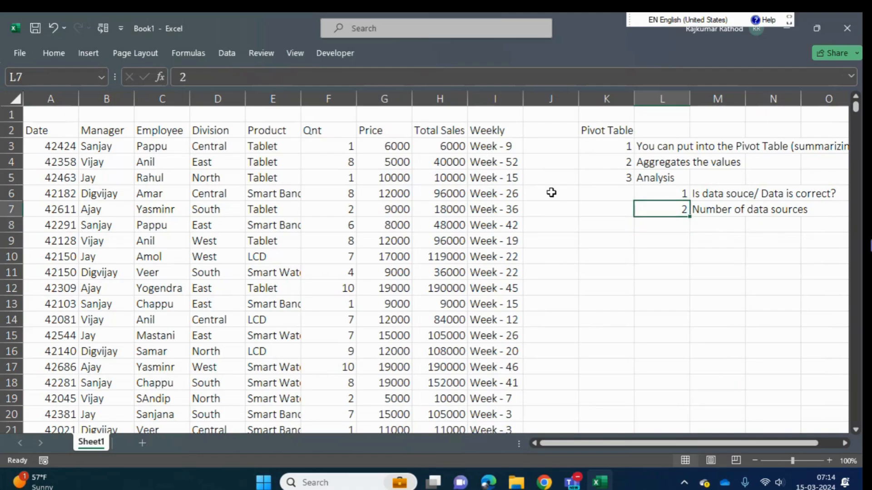
key("Right")
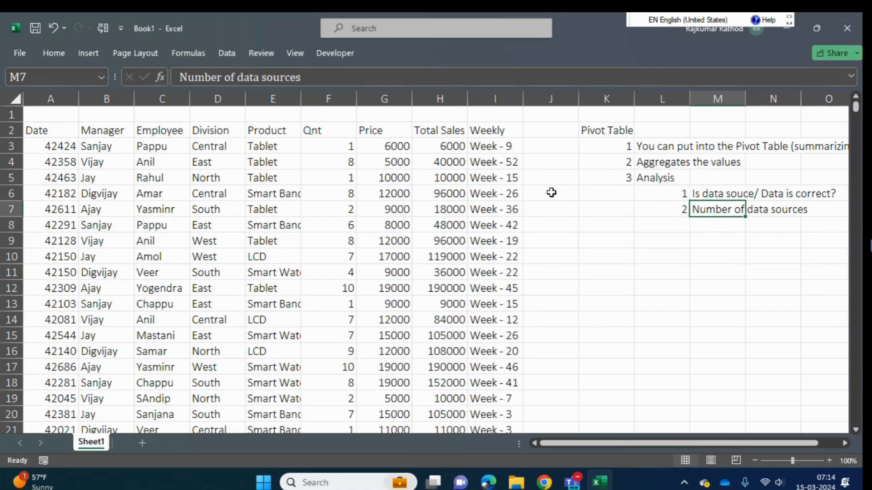
left_click(371, 78)
type("?")
key("Return")
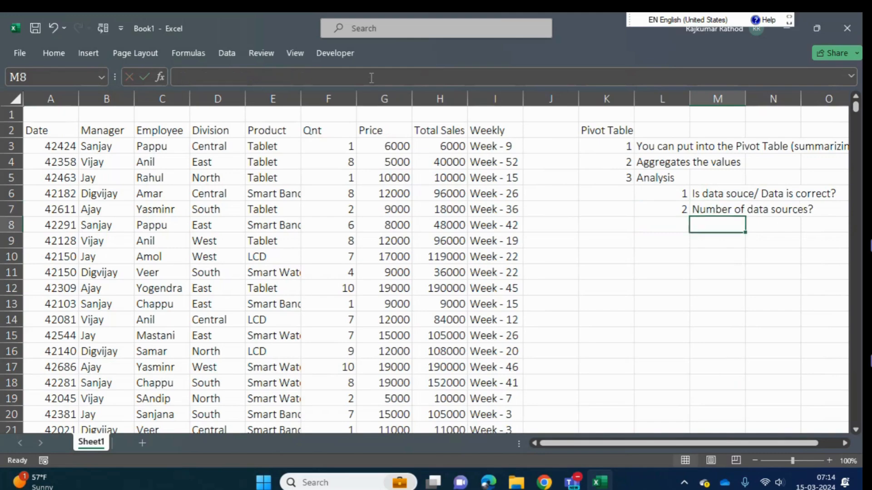
key("Up")
key("Up")
key("Down")
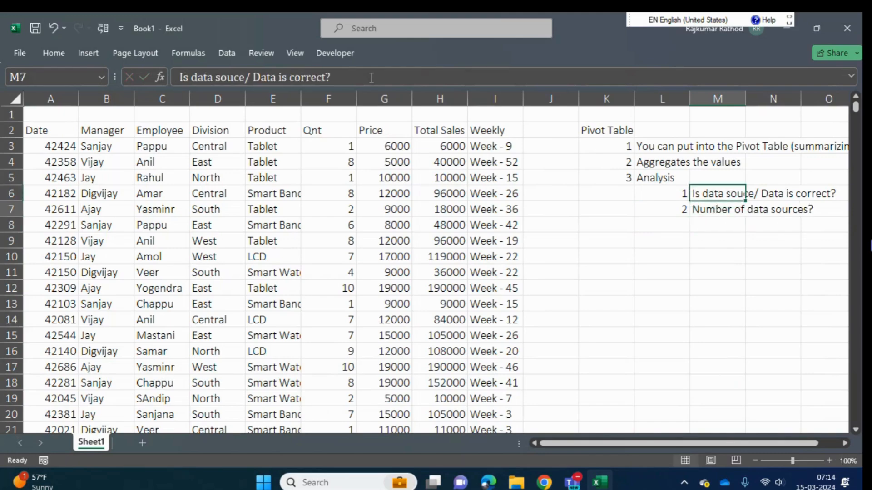
key("Up")
key("Down")
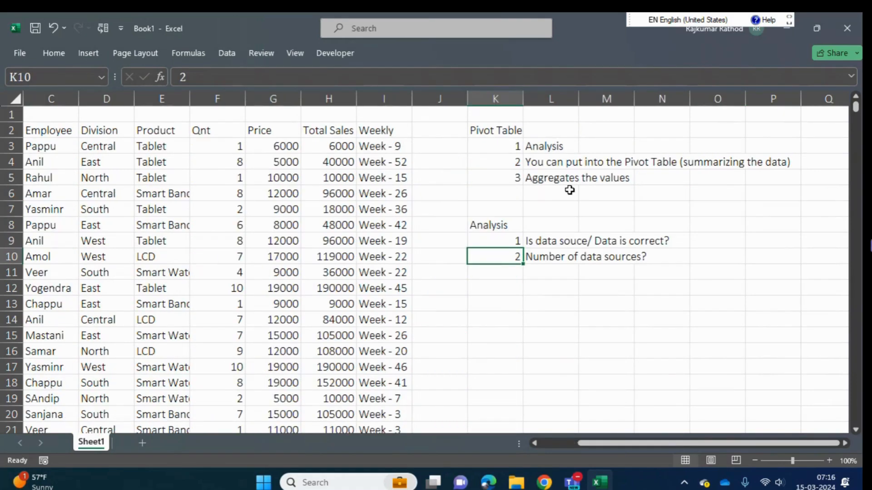
- Add a third entry to the Analysis list, with 3 in K11 and "Data load" in L11
key("Return")
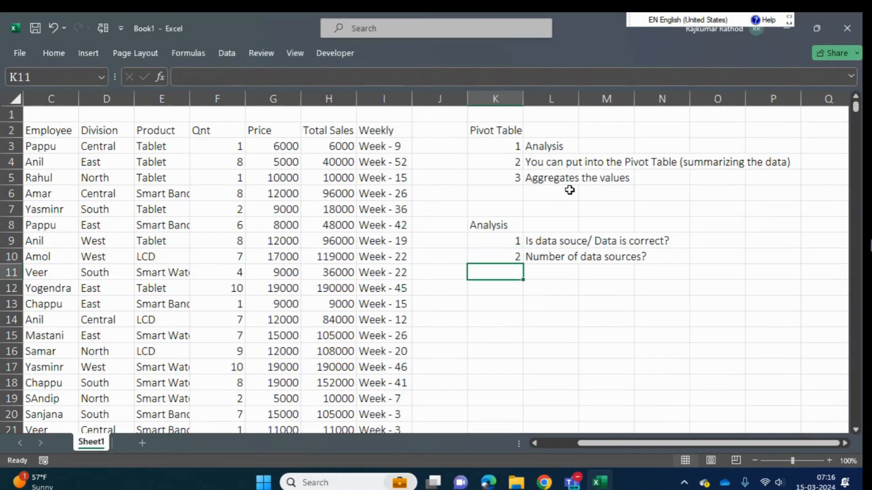
type("3")
key("Tab")
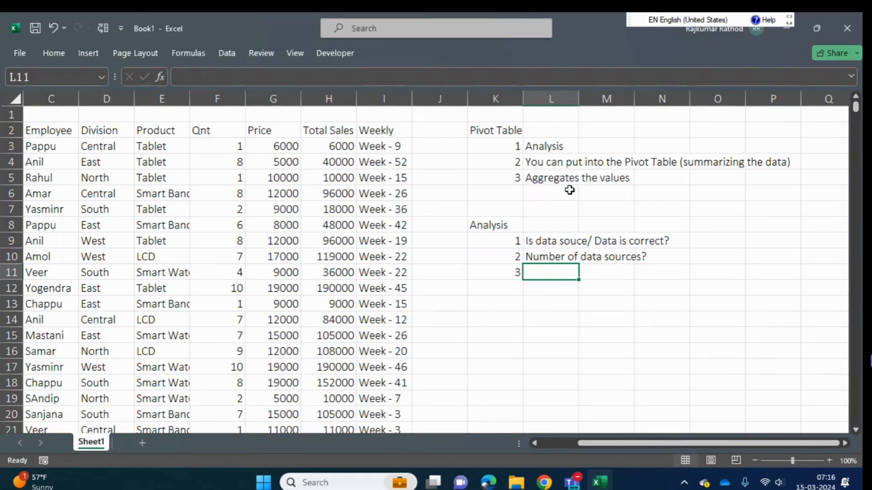
type("Data")
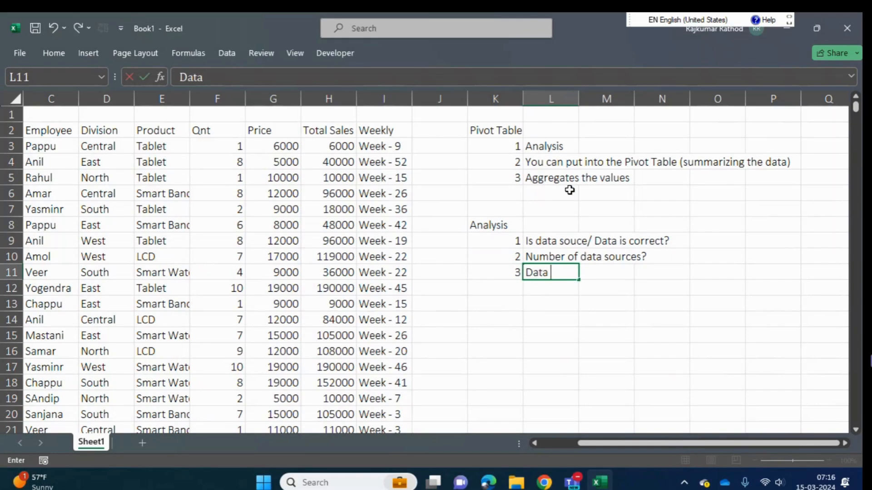
type(" load")
key("Return")
key("Up")
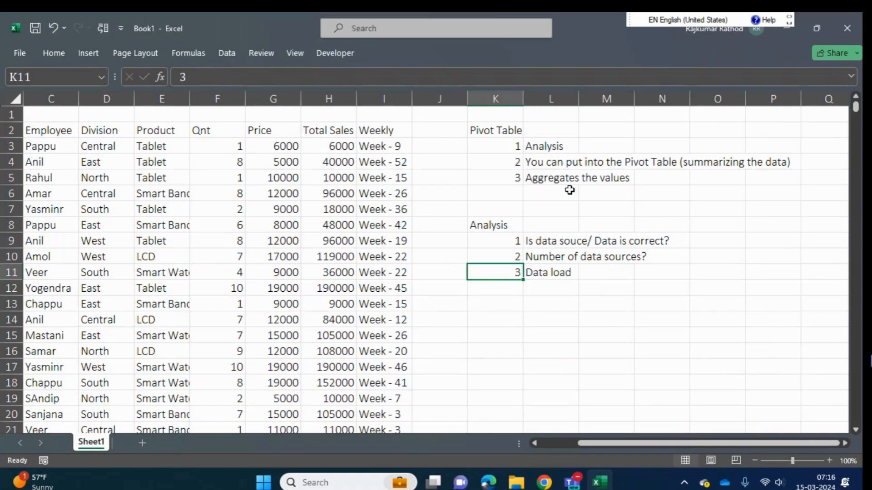
- Enter the note "ETL - Extract , Load and Transform" in O11, beside the third analysis entry
key("Right")
key("Right")
key("Right")
key("Right")
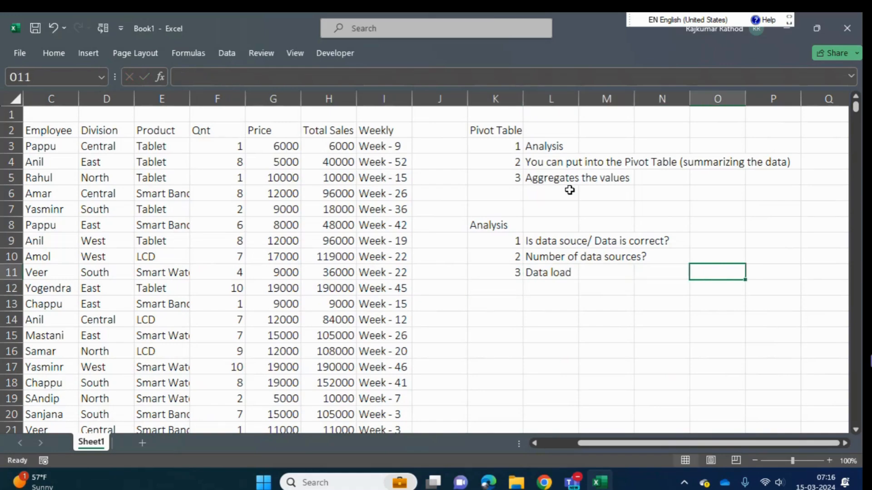
type("ETL")
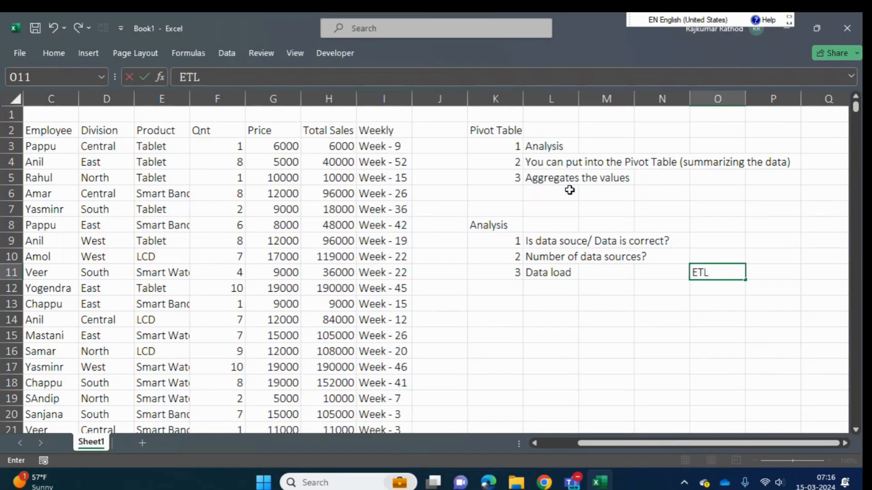
type(" - Extract")
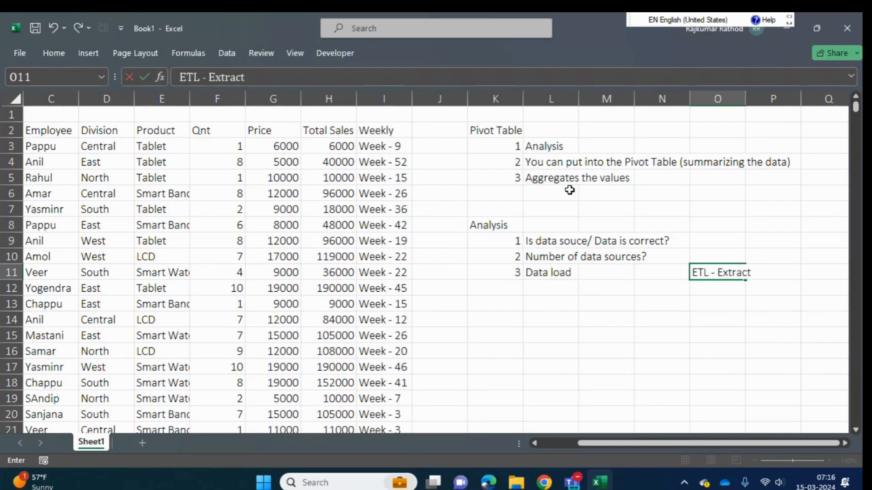
type(" , Load and Tra")
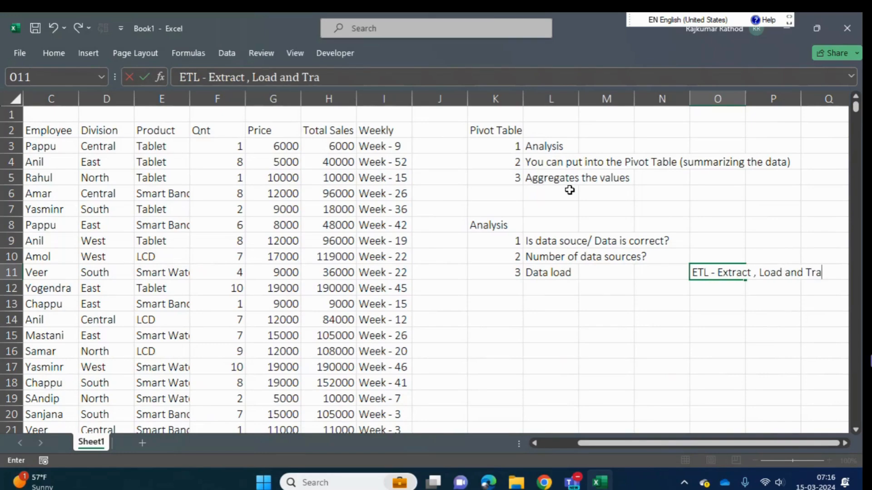
type("nsform")
key("Return")
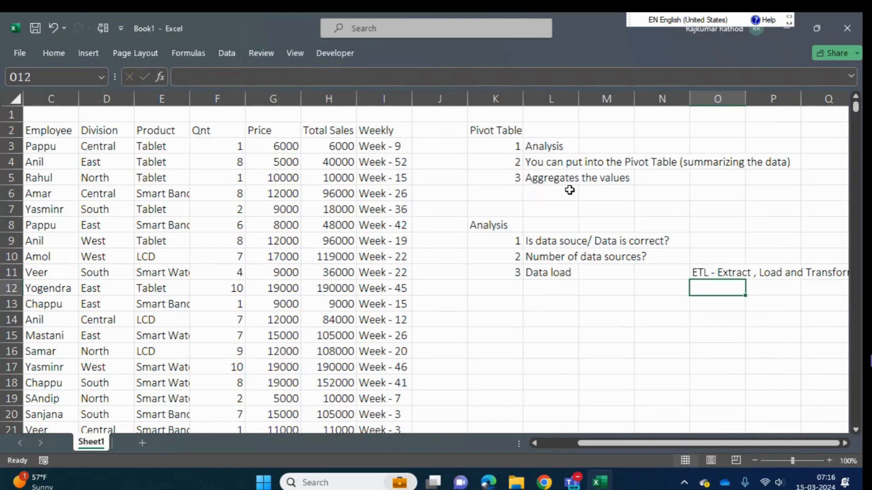
- Examine the ETL note in row 11 and the Analysis entries in L9 to L11
key("Up")
key("Right")
key("Left")
key("Right")
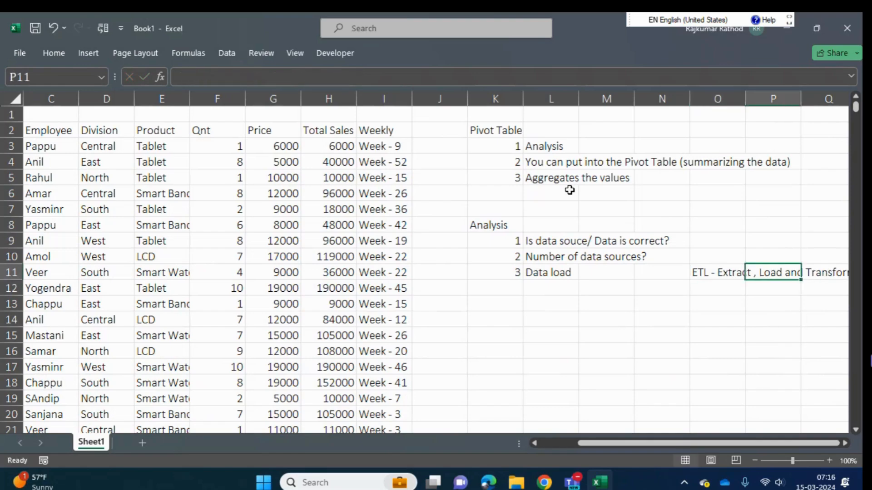
key("Right")
key("Left")
key("Left")
key("Left")
key("Left")
key("Left")
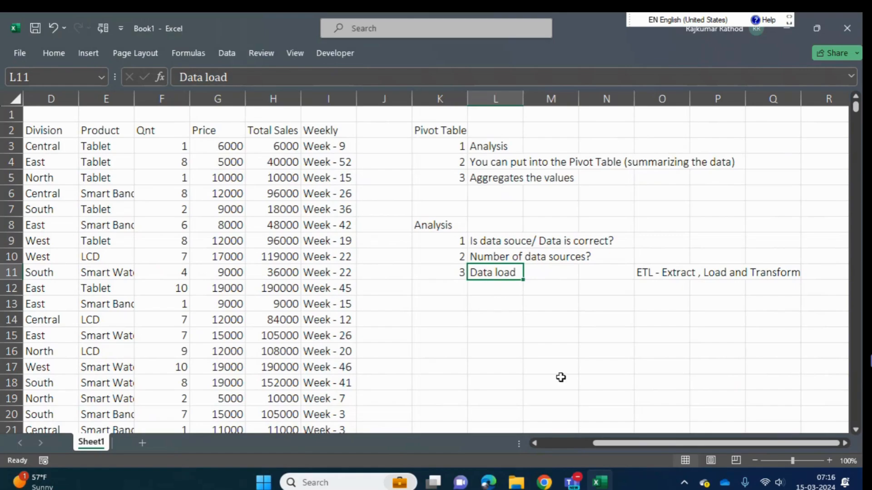
key("Up")
key("Down")
left_click_drag(491, 237, 486, 262)
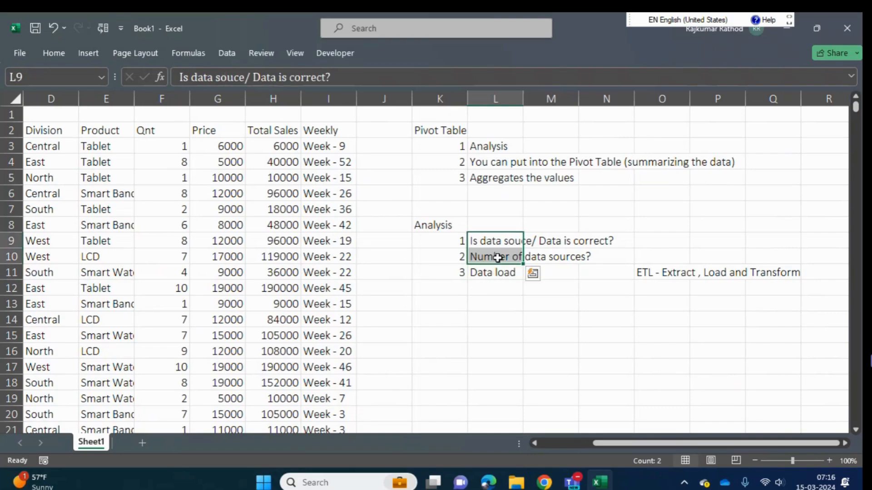
left_click(497, 258)
- Replace the text of the third analysis entry in L11 with "Getting the data into the poviot"
left_click(497, 272)
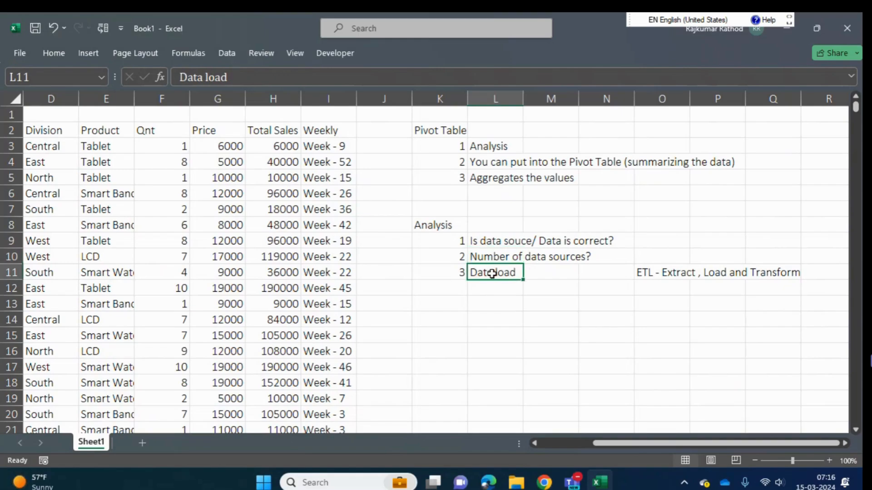
type("Ge")
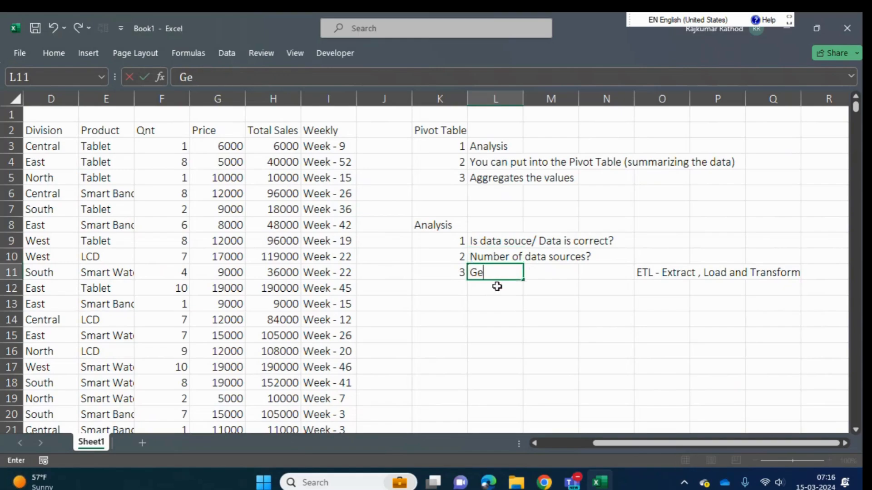
type("tting the s")
key("BackSpace")
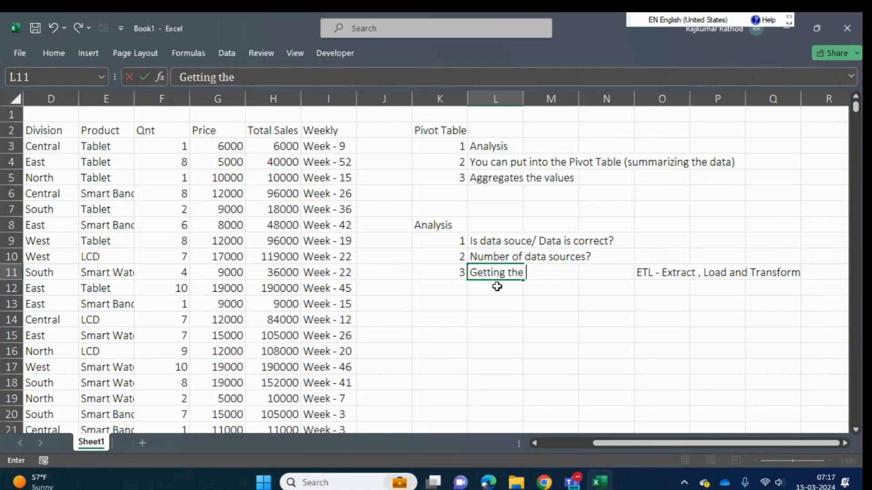
type("data inot")
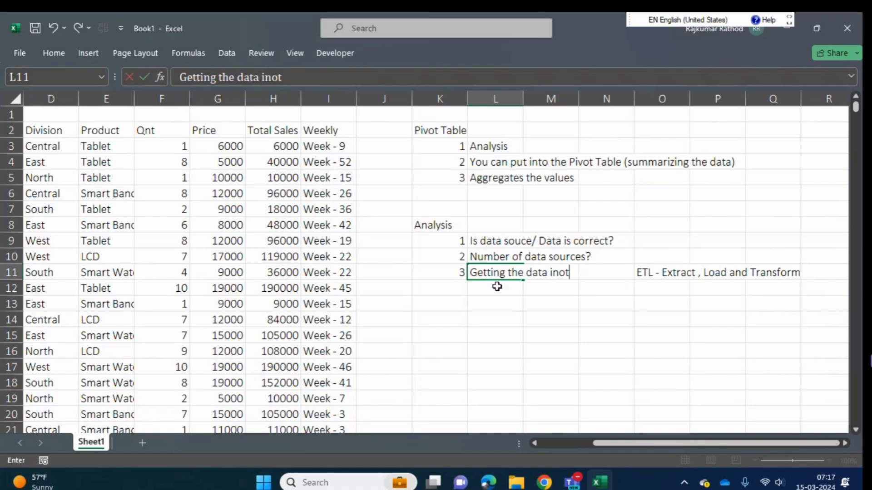
key("BackSpace")
key("BackSpace")
type("to the po")
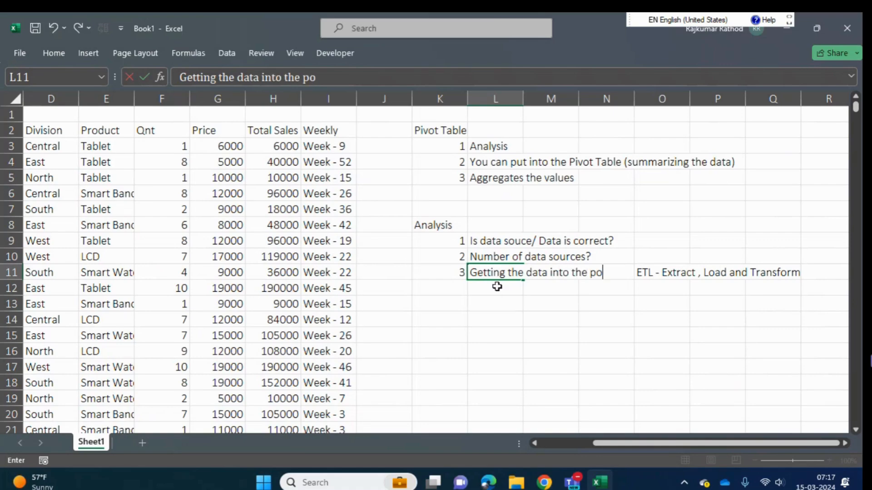
type("viot")
key("Return")
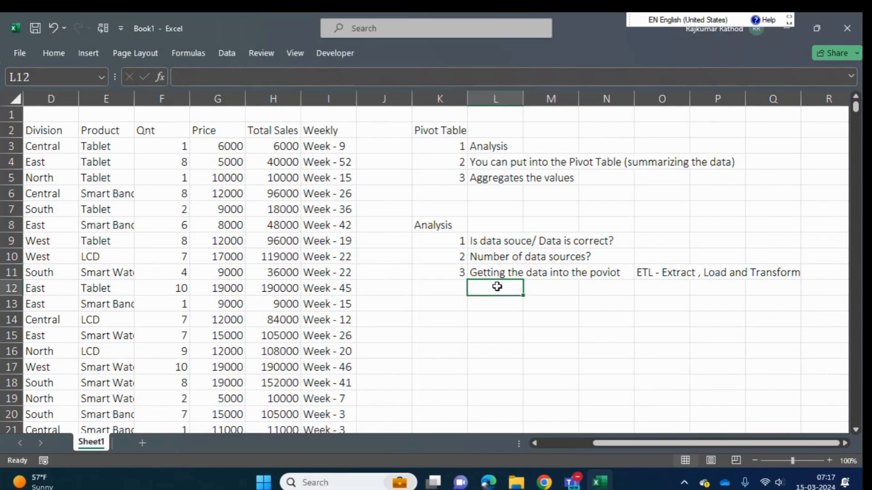
key("Up")
key("Right")
key("Left")
key("Left")
key("Right")
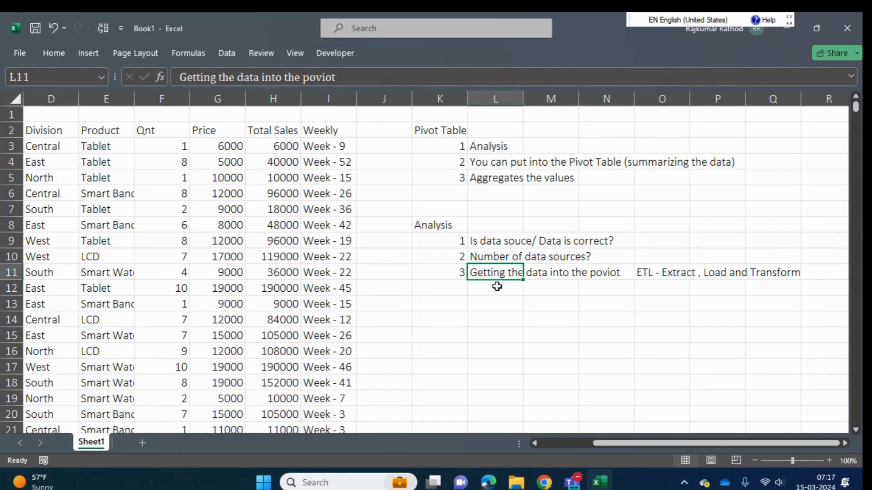
key("Right")
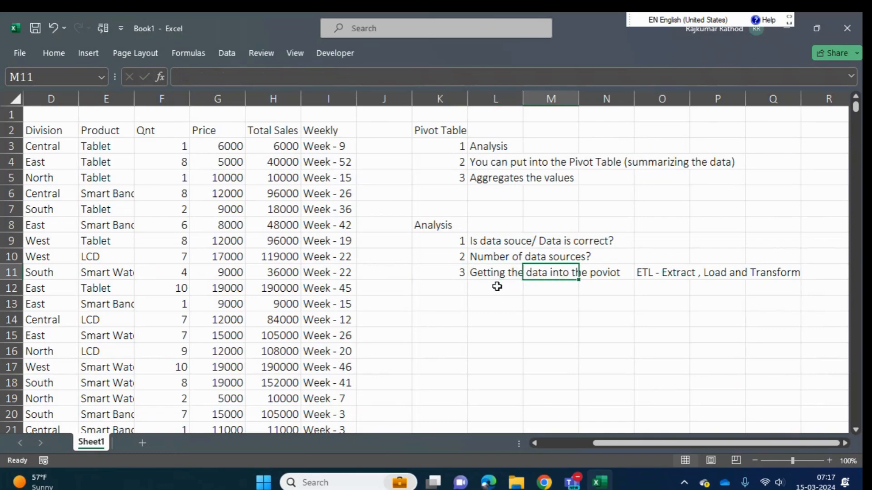
- Correct the misspelled last word of the third analysis entry in L11 so it reads "Getting the data into the pivot"
key("Left")
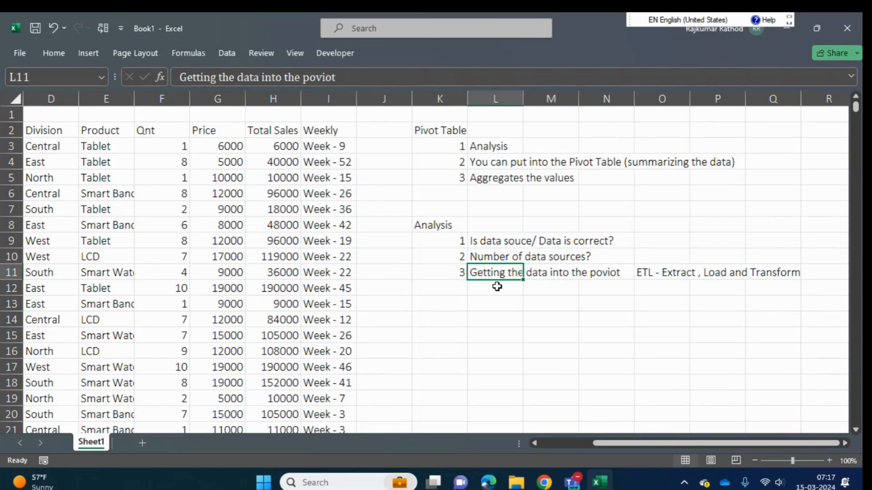
left_click(324, 73)
key("BackSpace")
type("i")
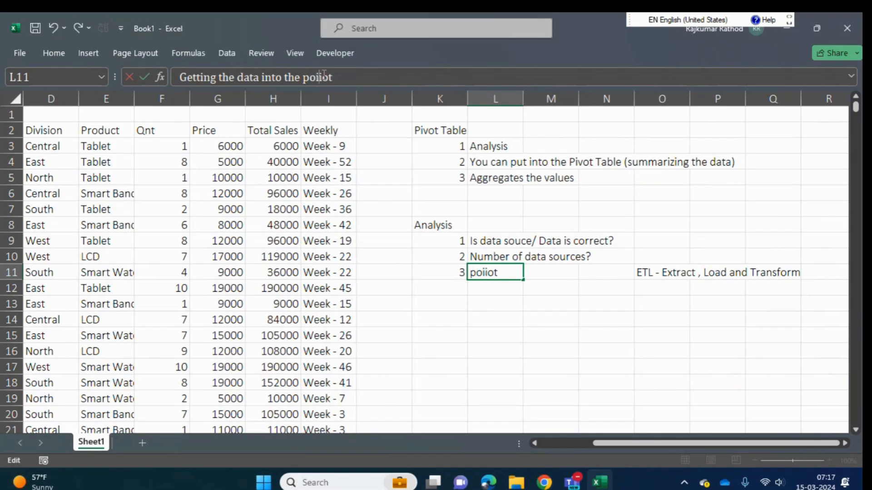
type("b")
key("Delete")
key("Delete")
type("v")
key("Delete")
key("BackSpace")
key("BackSpace")
key("BackSpace")
key("BackSpace")
type("i")
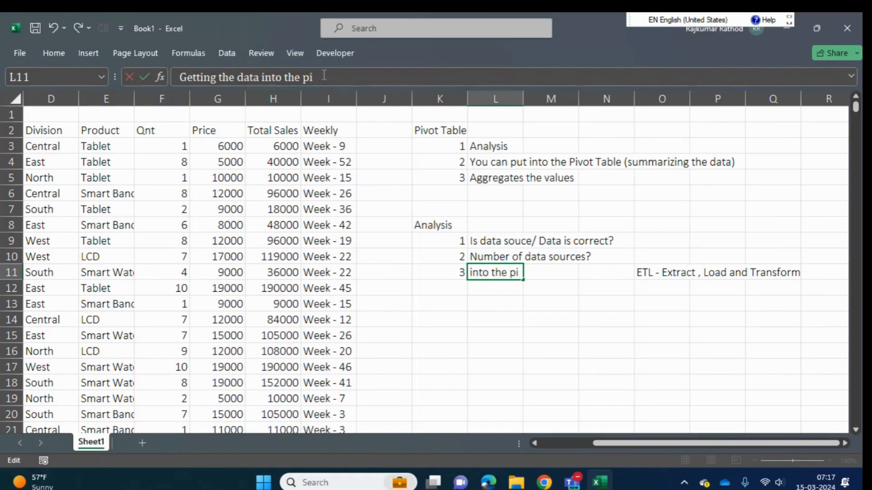
type("vot")
key("Return")
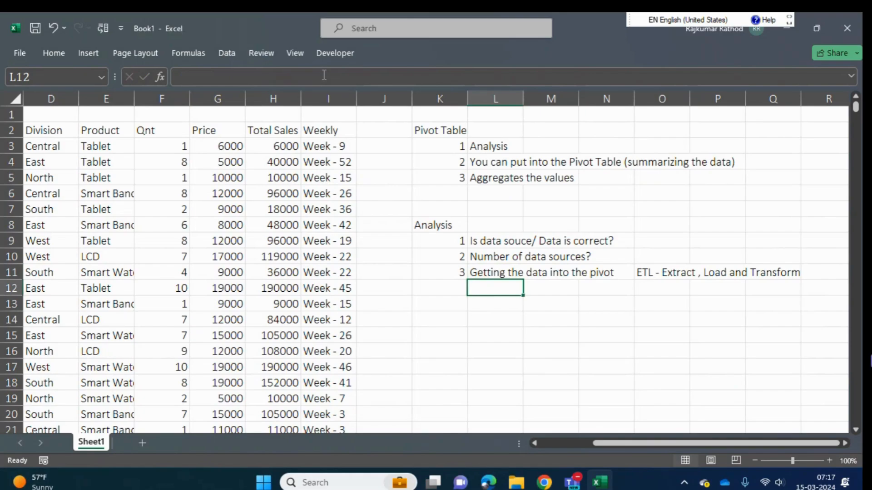
key("Up")
key("Down")
key("Left")
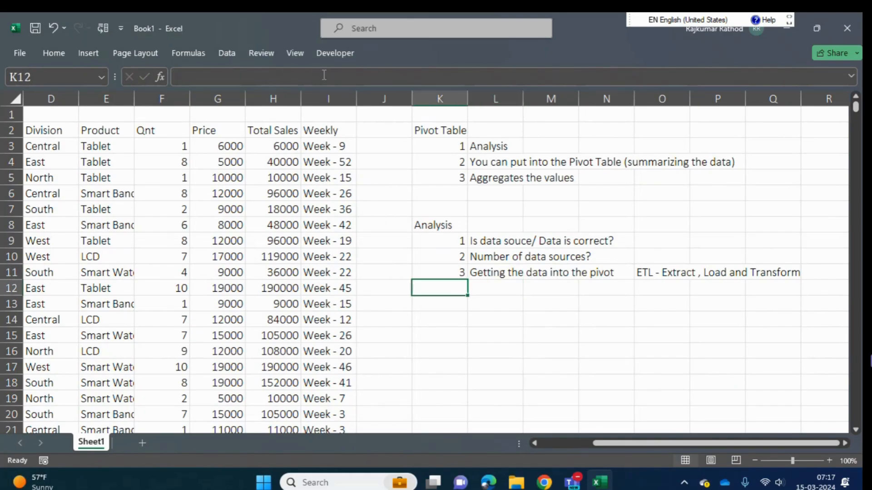
key("Up")
key("Up")
key("Right")
key("Right")
key("Right")
key("Down")
key("Left")
key("Up")
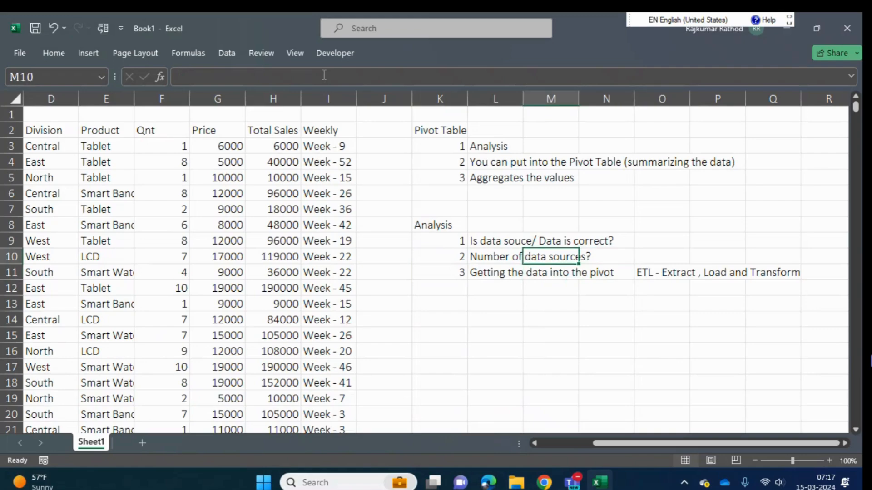
key("Left")
key("Down")
key("Down")
key("Up")
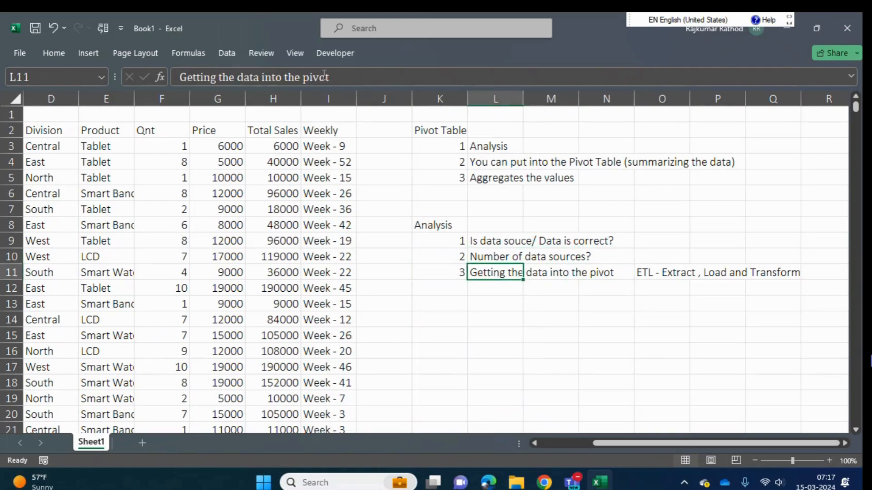
key("Left")
key("Right")
key("Down")
key("Left")
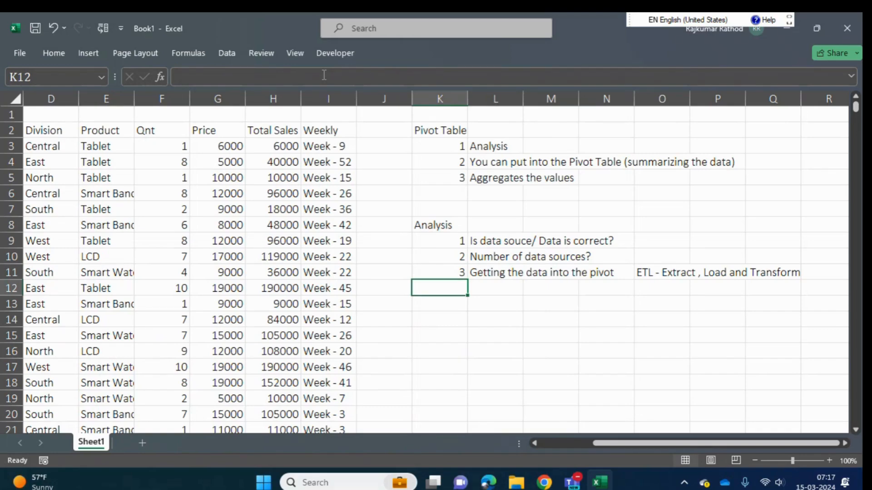
- Reorder the wording of the ETL note in O11 to "ETL - Extract , Transform and Load"
left_click(675, 274)
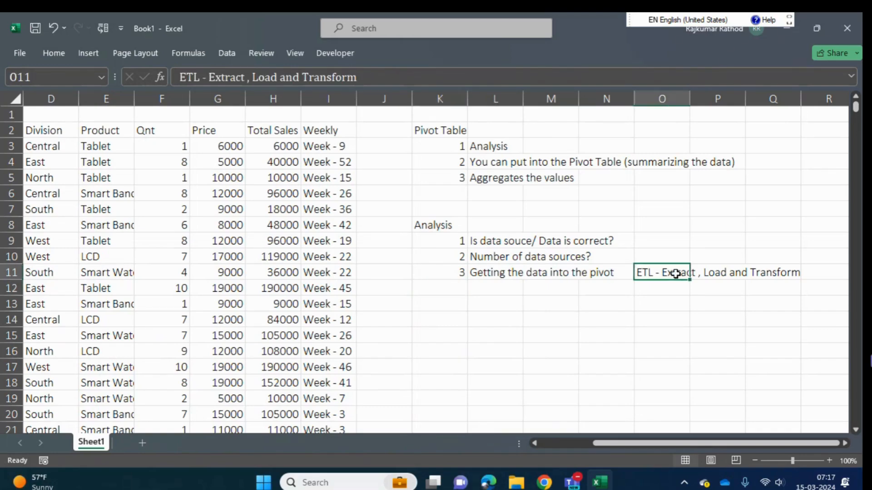
left_click(304, 78)
key("BackSpace")
key("BackSpace")
key("BackSpace")
key("BackSpace")
key("BackSpace")
key("BackSpace")
key("BackSpace")
key("BackSpace")
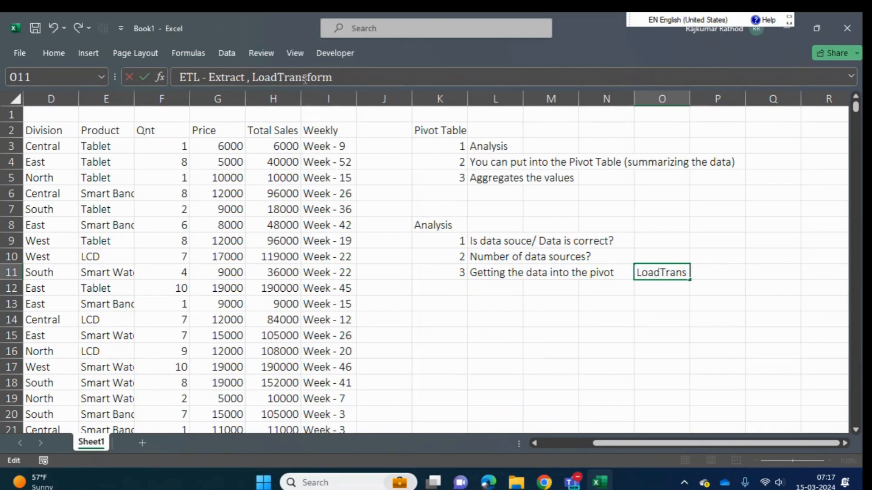
key("BackSpace")
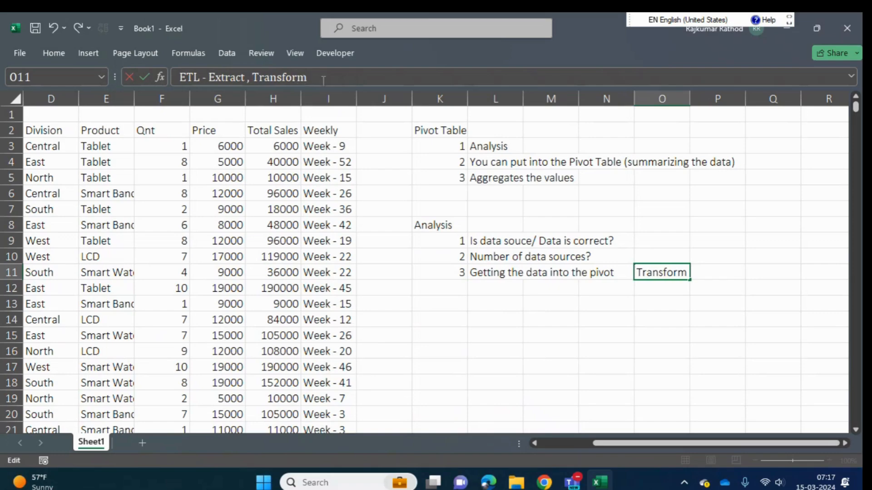
type("and Lod")
key("BackSpace")
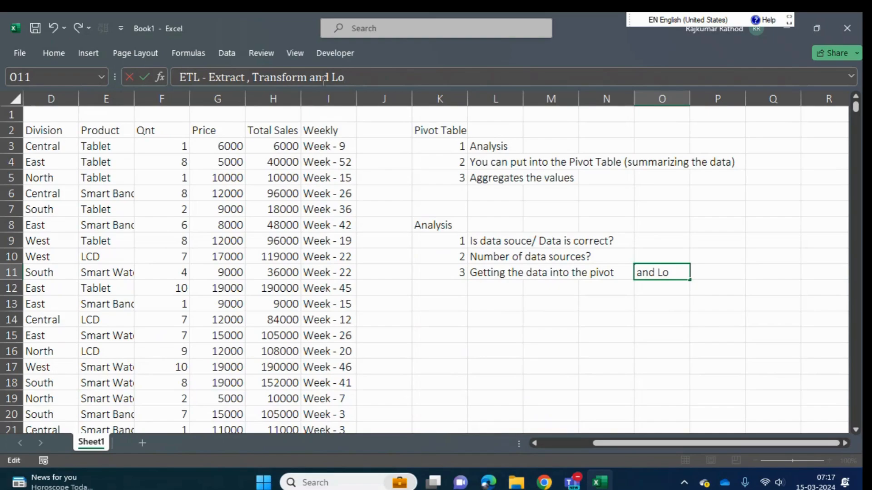
type("ad")
key("Return")
key("Up")
key("Left")
key("Left")
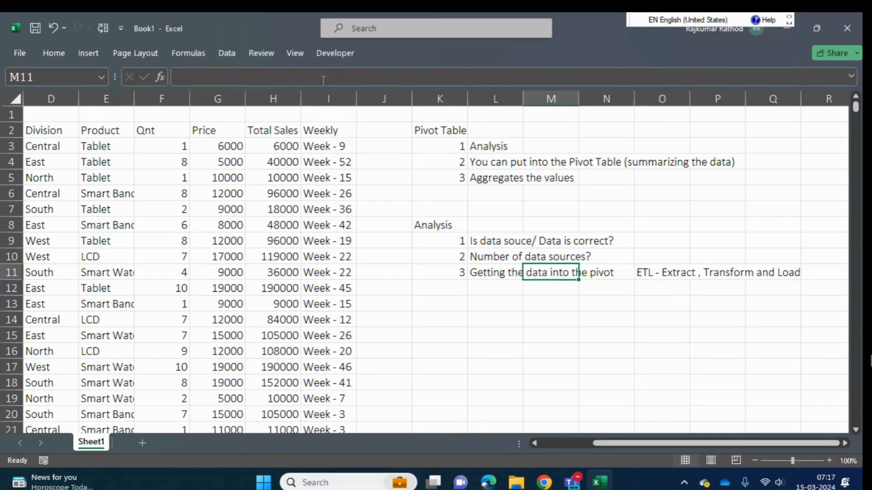
key("Left")
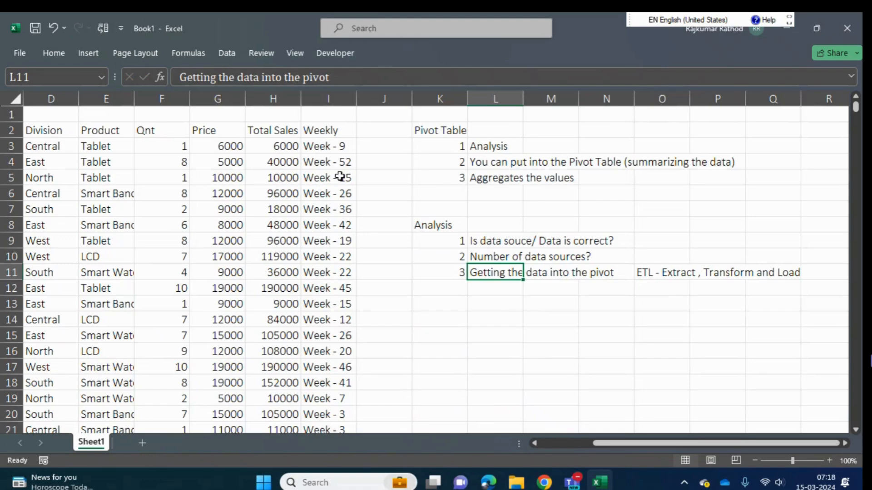
- Review the analysis entries in L9 to L11 and replace the third one with "Data Cleaning"
left_click(497, 244)
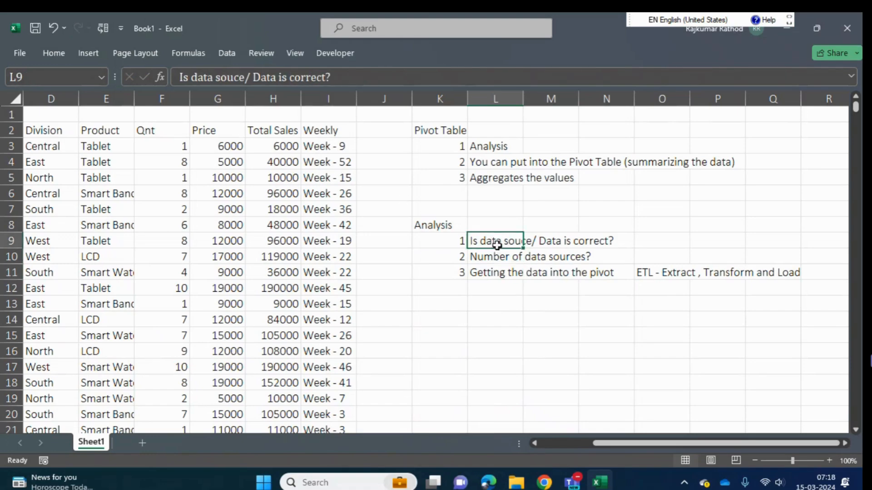
mouse_move(497, 245)
left_mouse_down()
mouse_move(499, 271)
mouse_move(497, 256)
left_mouse_up()
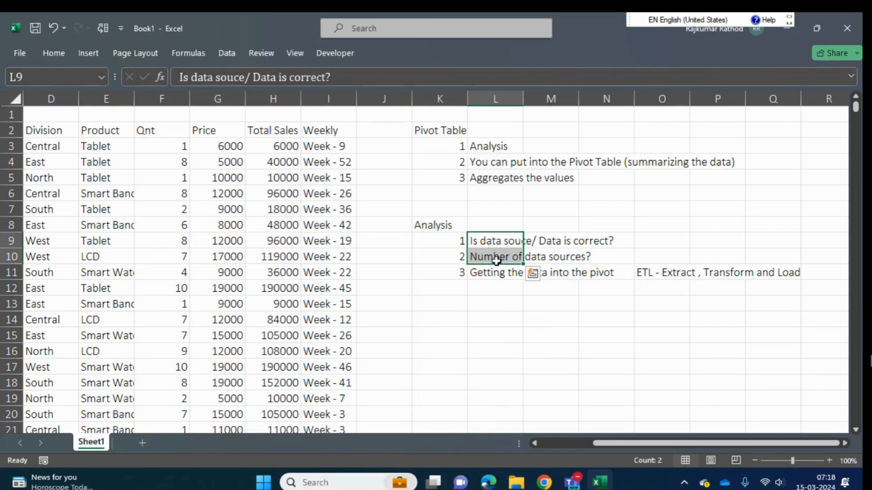
left_click(495, 237)
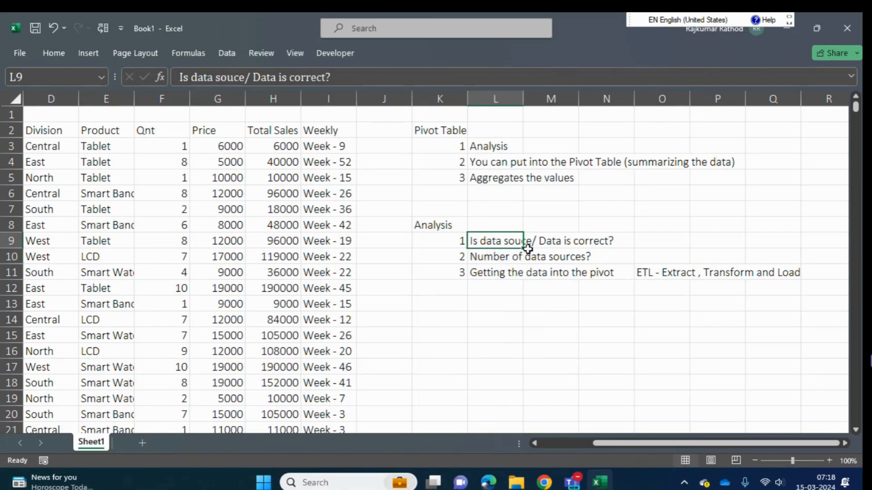
left_click(480, 259)
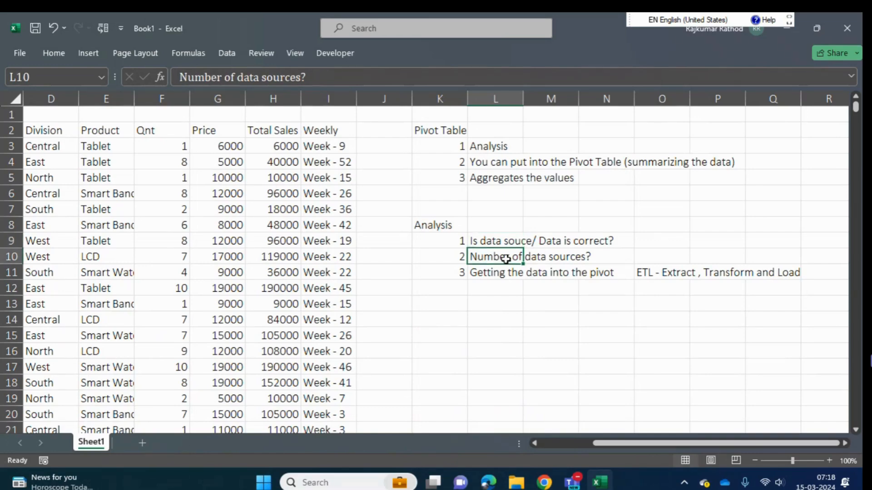
left_click(497, 275)
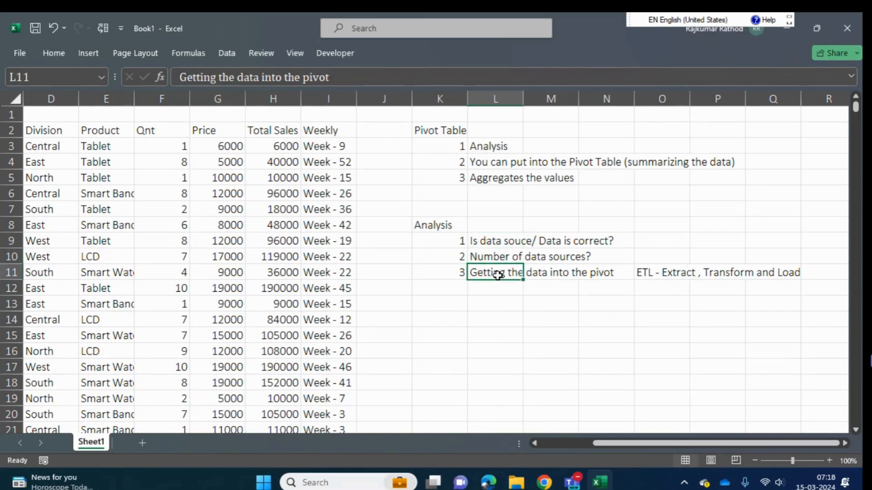
type("Data C")
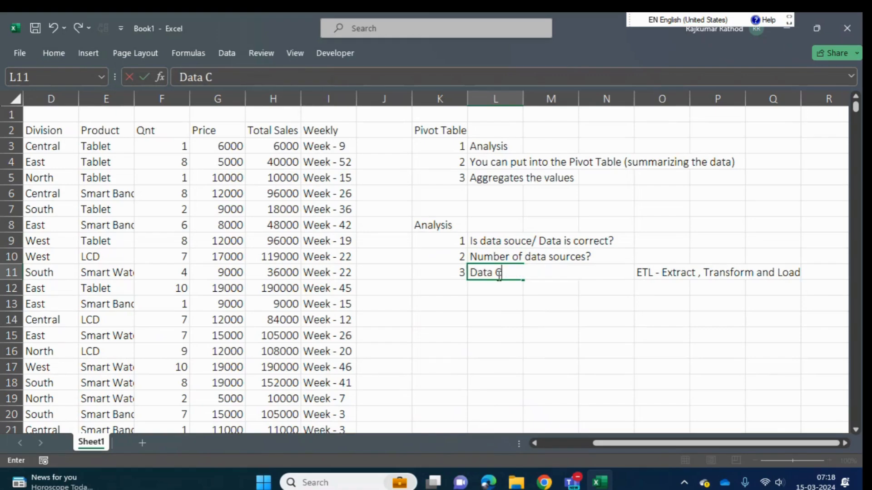
type("leaning")
key("Return")
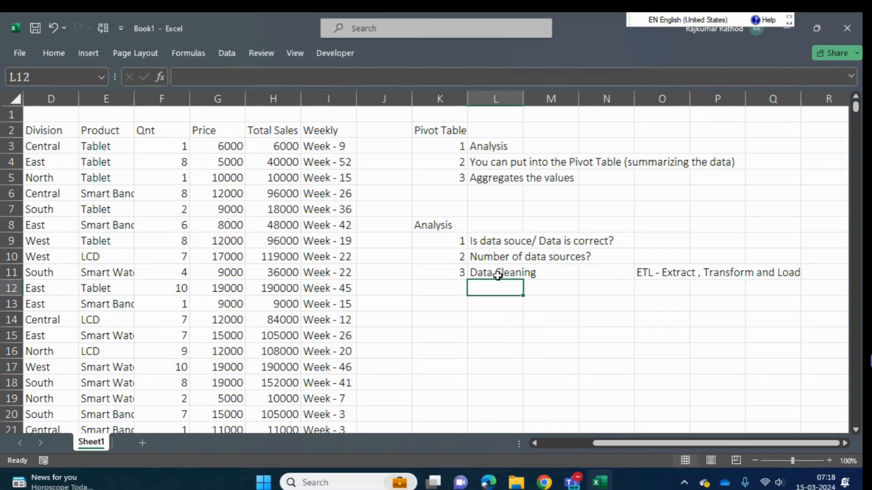
- Add a first sub-item under Data Cleaning, with 1 in L12 and "Is your data in correct format?" in M12
type("1")
key("Tab")
type("I")
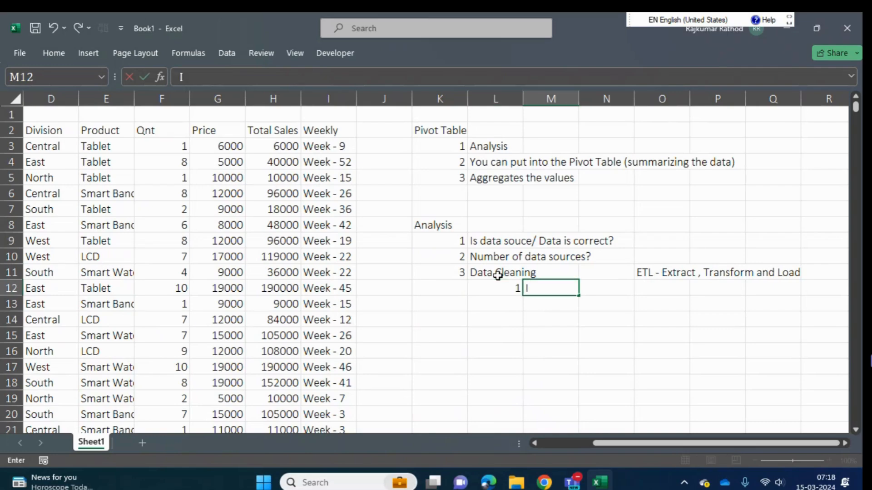
type("s your da")
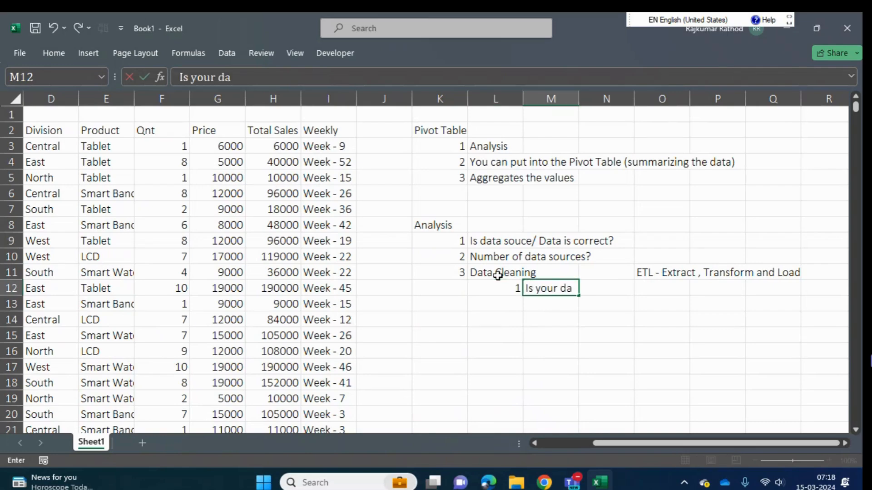
type("ta in cor")
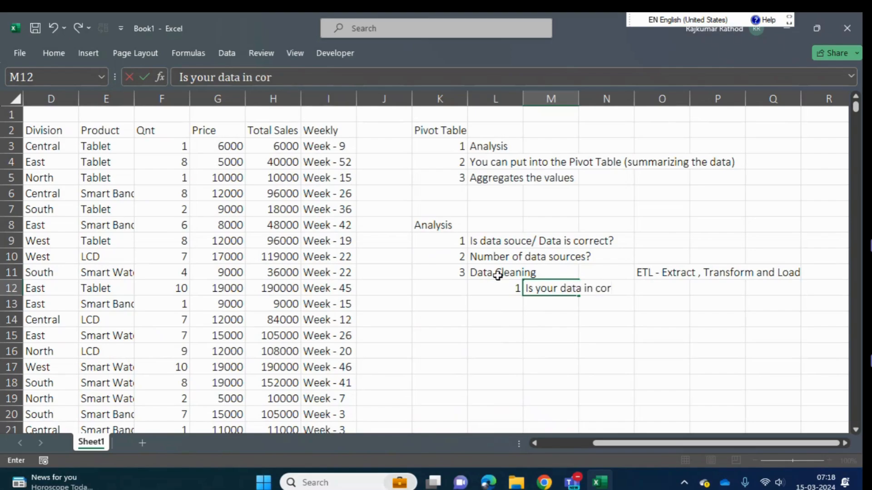
type("rect format?")
key("Return")
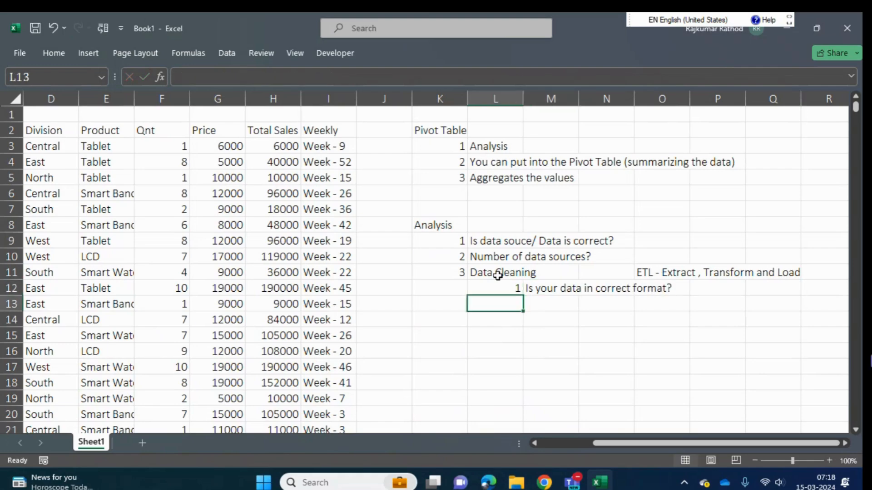
- Select the whole sales dataset from the Date header through the Weekly column and look at the number format options
key("Up")
key("Left")
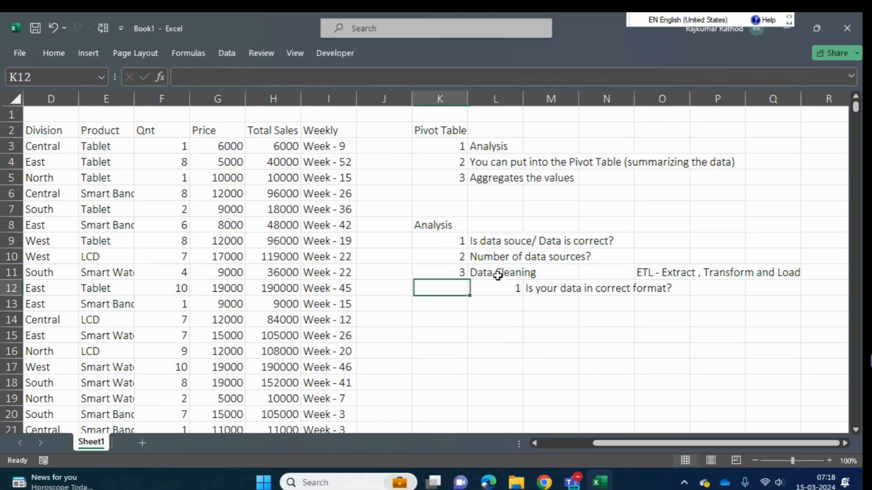
key("Left")
key("Left")
key("Left")
key("Left")
key("Left")
key("Left")
key("Left")
key("Left")
key("Left")
key("Left")
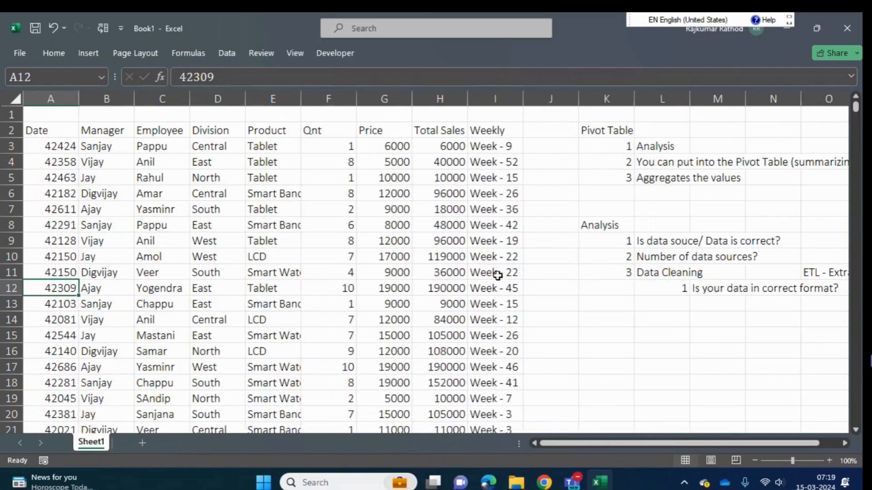
key("ctrl+Up")
key("ctrl+shift+Right")
key("ctrl+shift+Down")
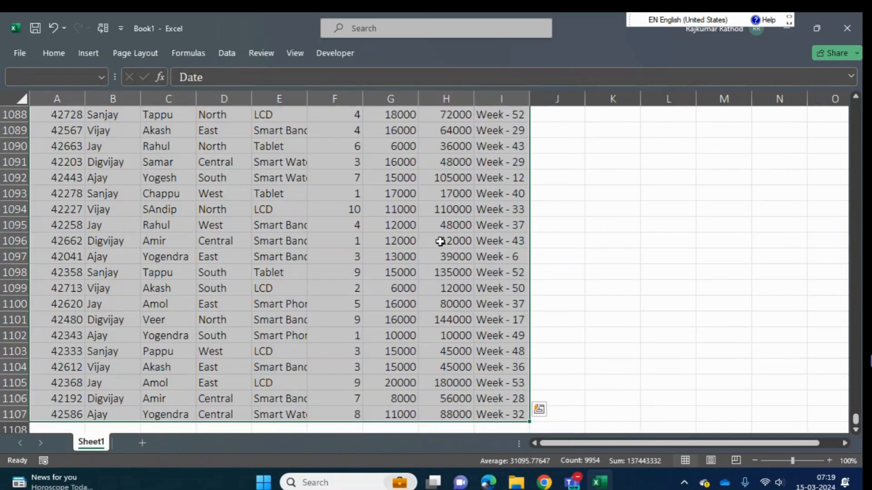
left_click(54, 52)
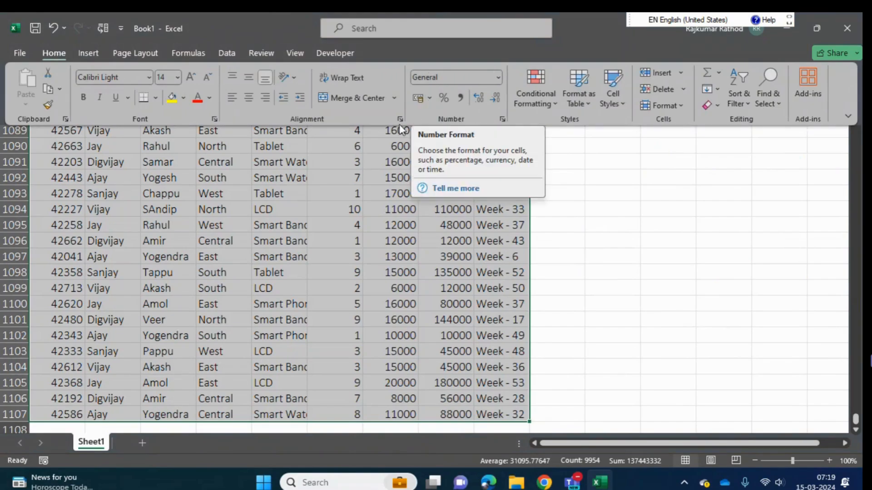
- Return to the Date header in A2 and select the full sales dataset again to check its extent
left_click(245, 309)
key("ctrl+Home")
key("Down")
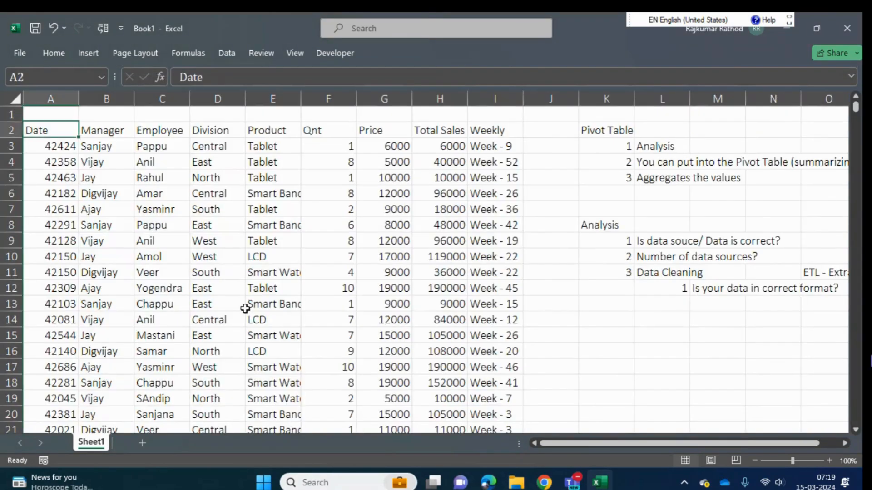
key("Down")
key("Up")
key("ctrl+shift+Right")
key("ctrl+shift+Down")
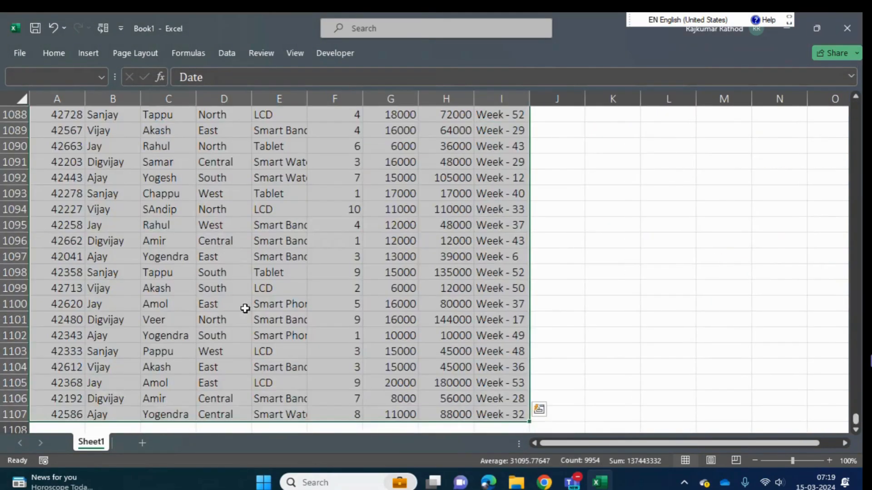
- Return to the notes and number a second Data Cleaning sub-item with 2 in L13
key("ctrl+Home")
key("Right")
key("Right")
key("Right")
key("Right")
key("Right")
key("Right")
key("Right")
key("Right")
key("Right")
key("Right")
key("Right")
key("Down")
key("Down")
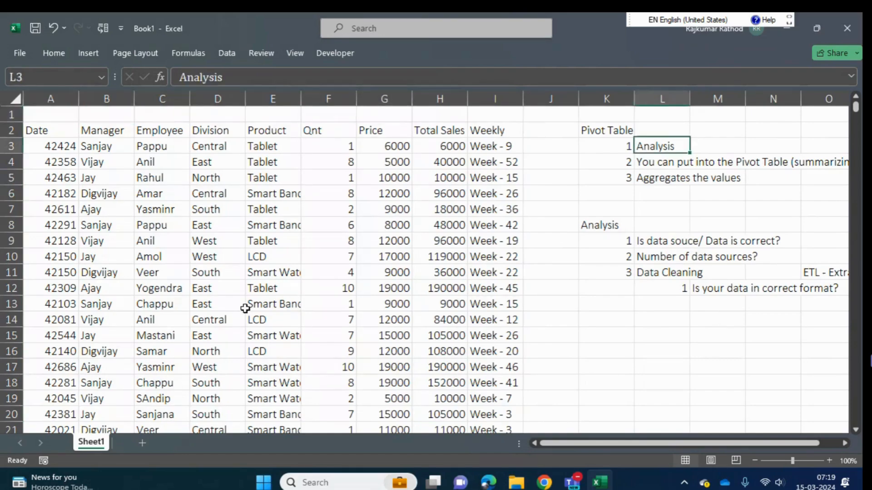
key("Down")
key("Down")
key("Down")
key("Down")
key("Down")
key("Down")
key("Down")
key("Down")
key("Down")
key("Down")
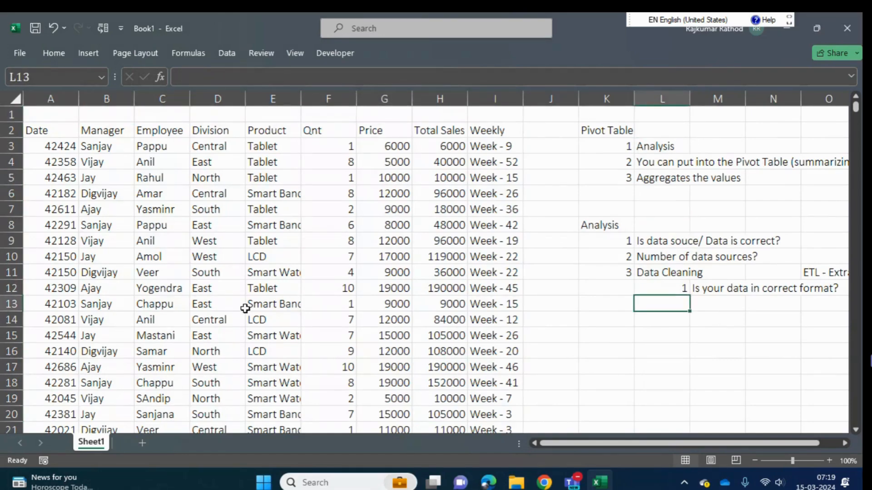
type("2")
key("Tab")
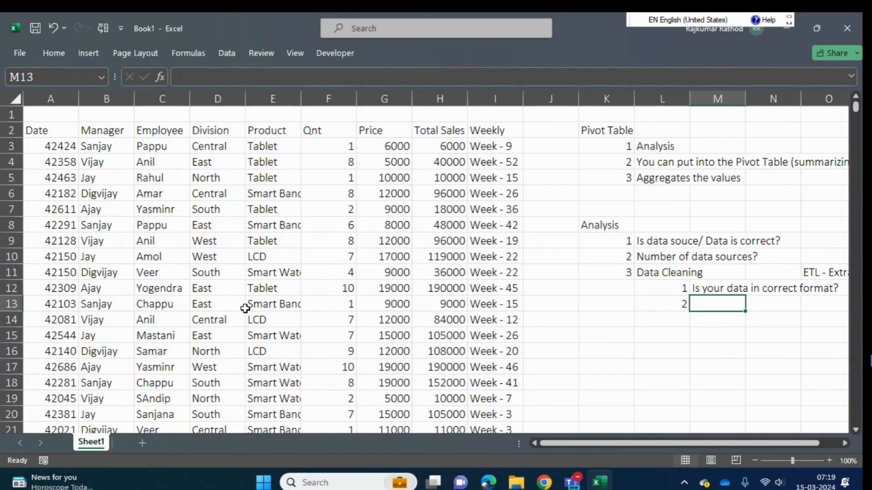
- Enter "is all the columns which we required are avaible in the data" in M13 as the second Data Cleaning check
type("is ")
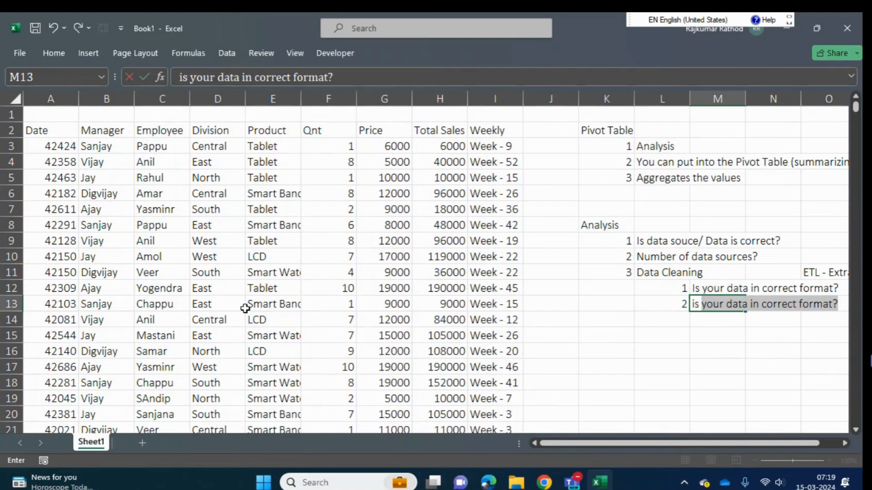
type("all")
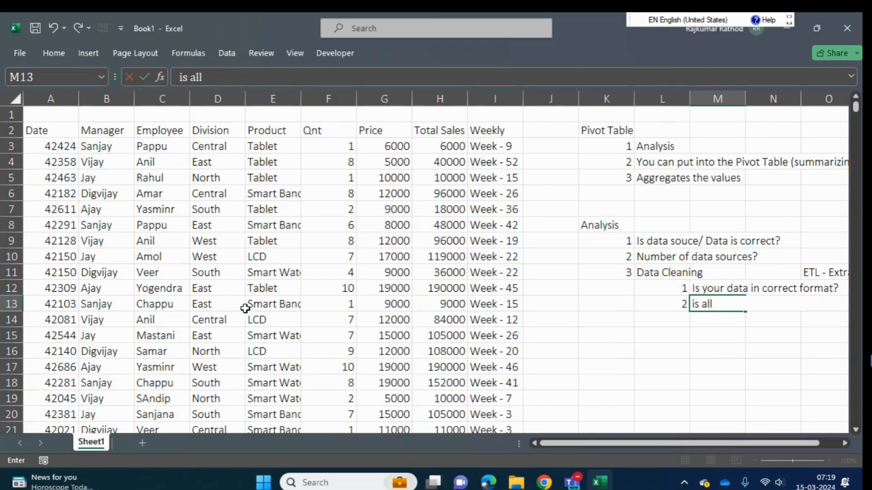
type(" the columns")
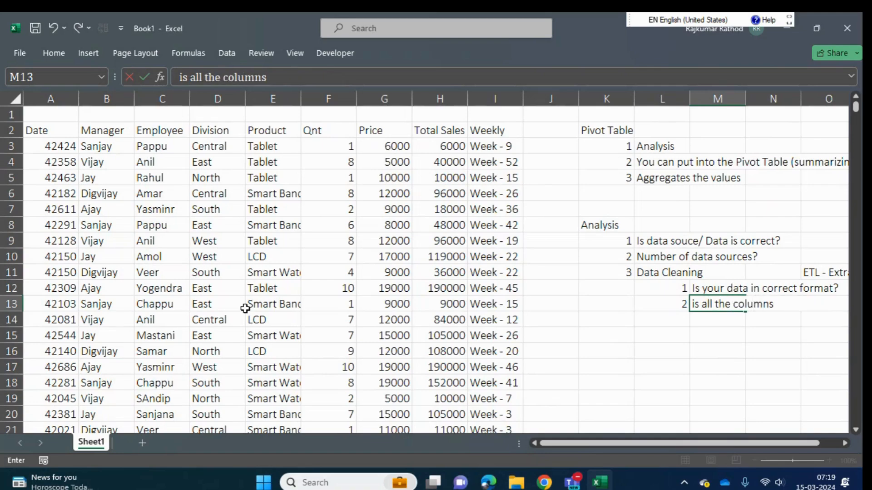
type(" wer")
key("BackSpace")
key("BackSpace")
key("BackSpace")
type("hich we requ")
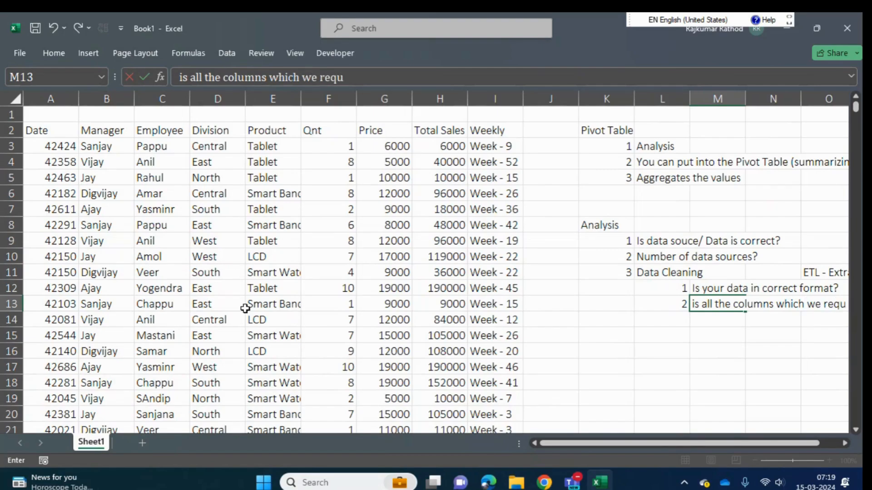
type("ired are a")
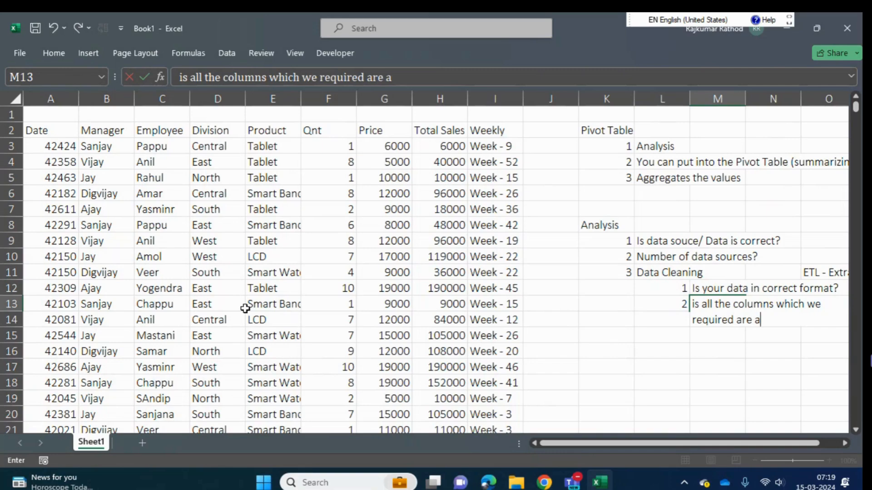
type("vaible in the data")
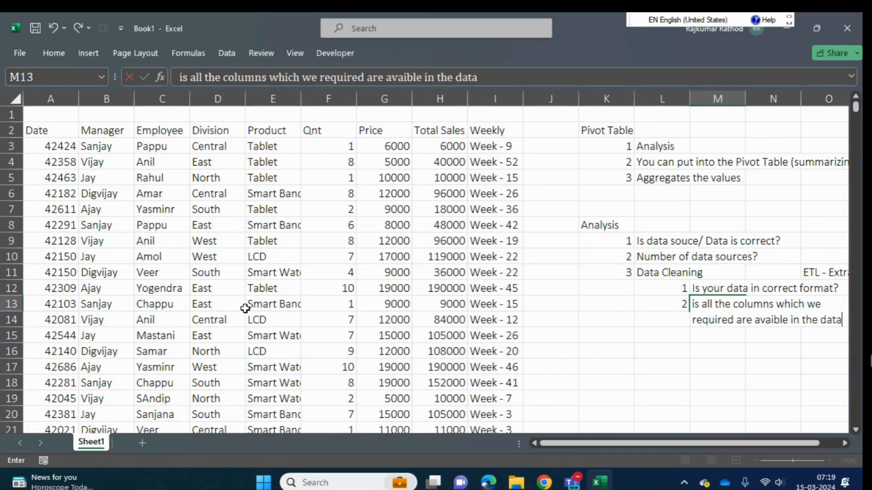
key("Return")
- Add a third Data Cleaning check, with 3 in L14 and "is any colum need to split?" in M14
type("is any")
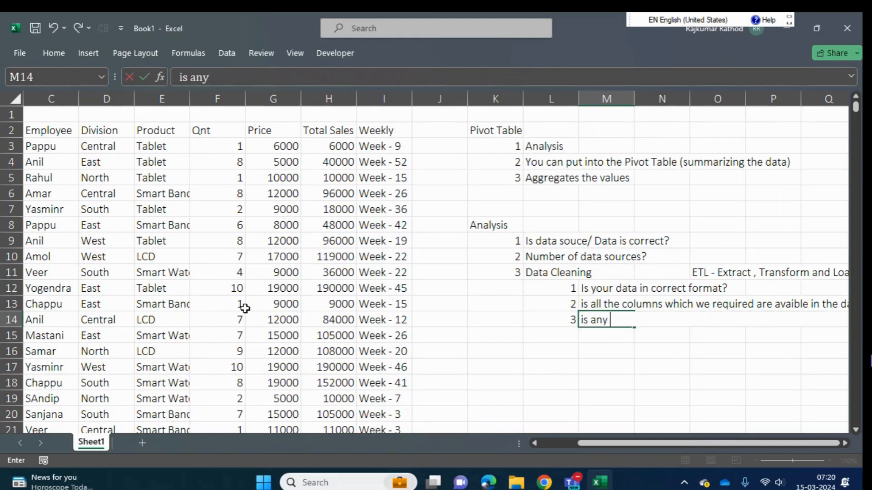
type(" colum ne")
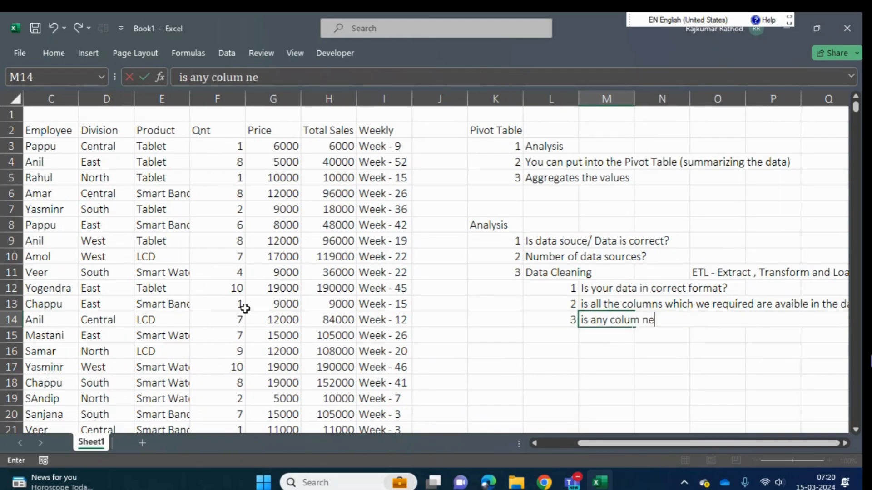
type("ed to split")
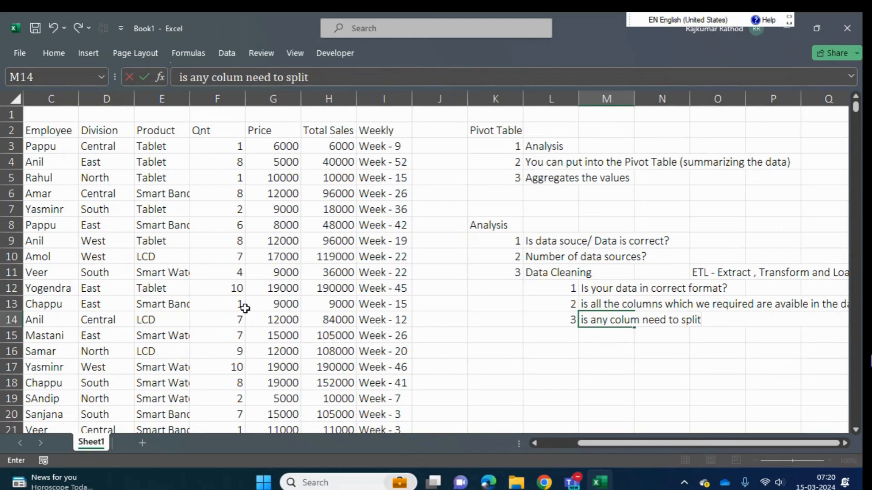
type("?")
key("Return")
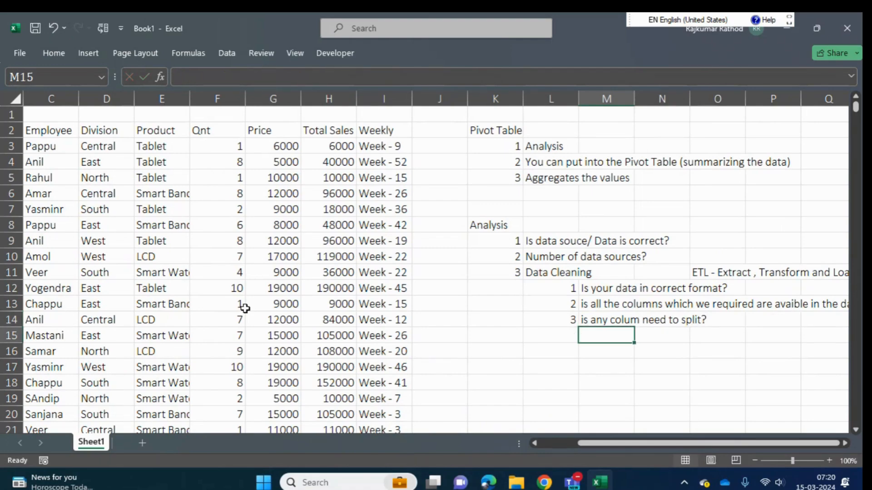
- Examine the first week entry in I3 and select the entire Weekly column as an example of splittable data
key("Left")
key("Left")
key("Left")
key("Left")
key("Left")
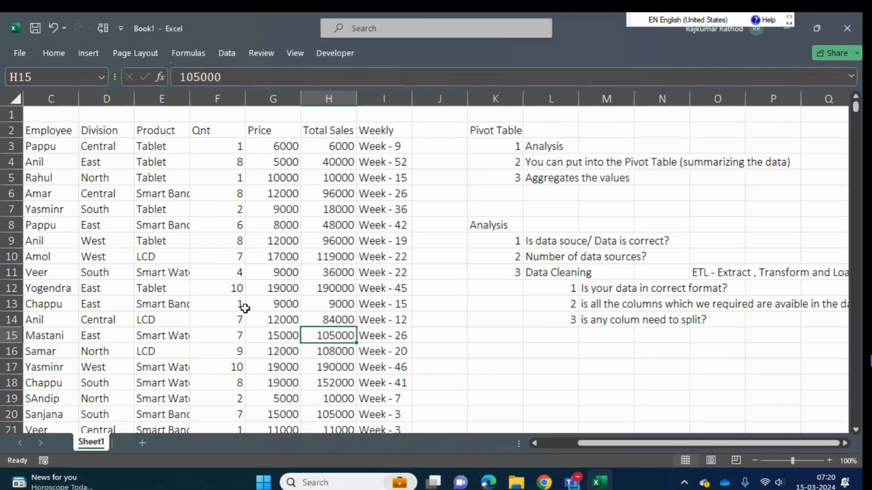
left_click(385, 148)
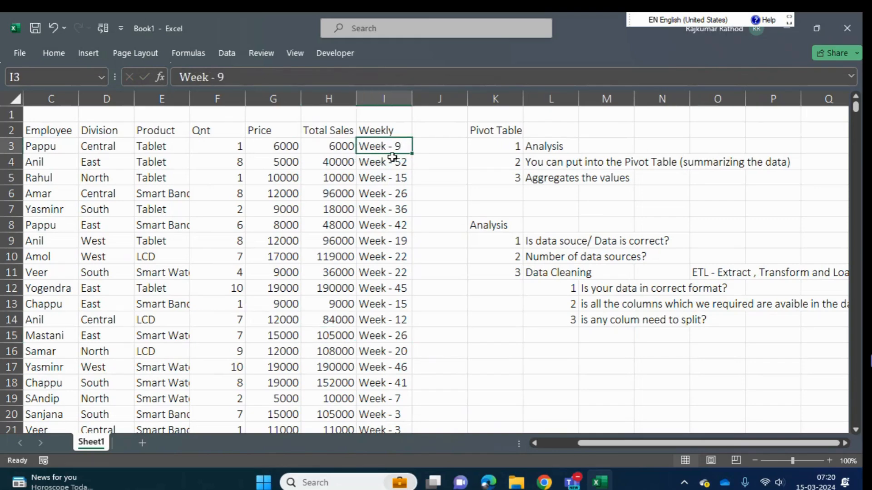
left_click(386, 99)
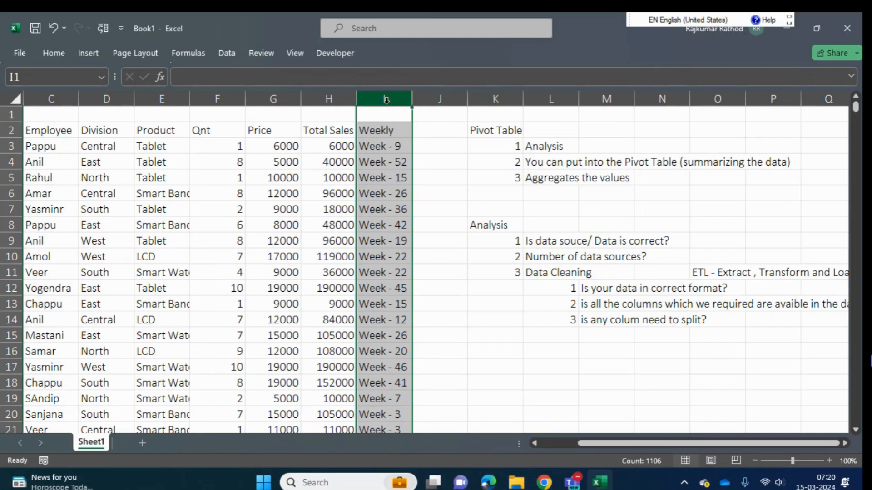
- Reword the third Data Cleaning check in M14 to "is any colum needed to be split?"
left_click(581, 322)
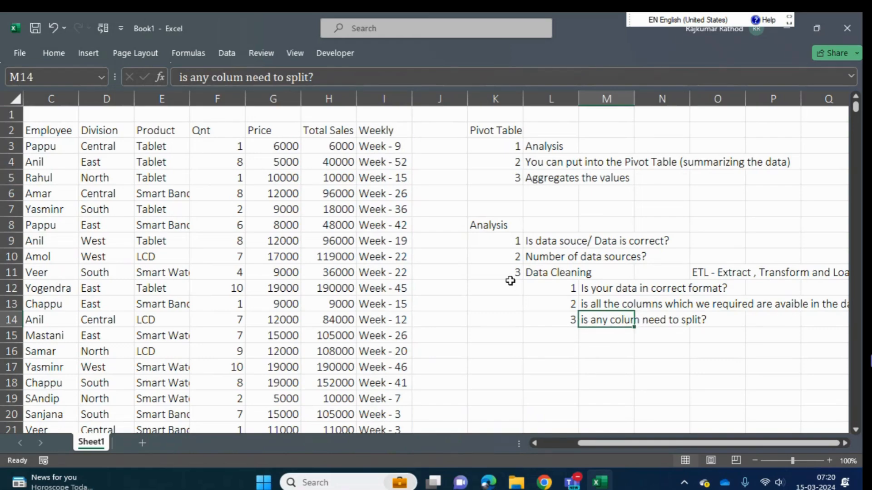
left_click(272, 77)
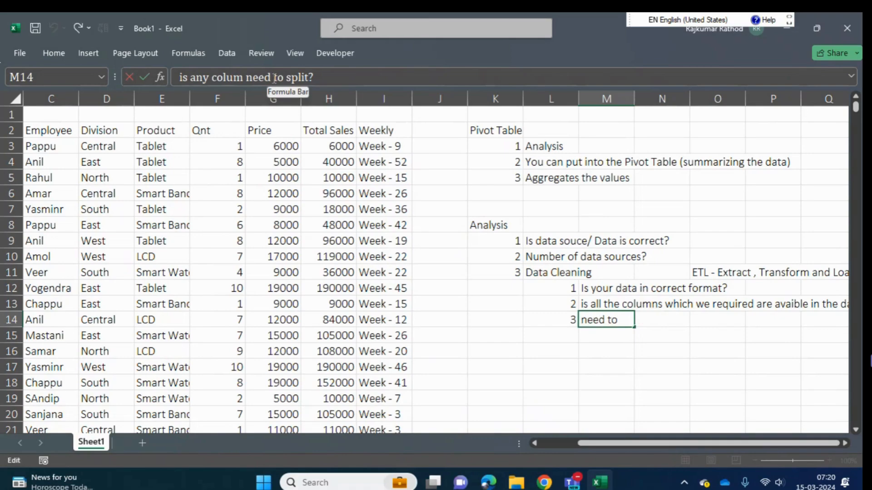
type("ed to ")
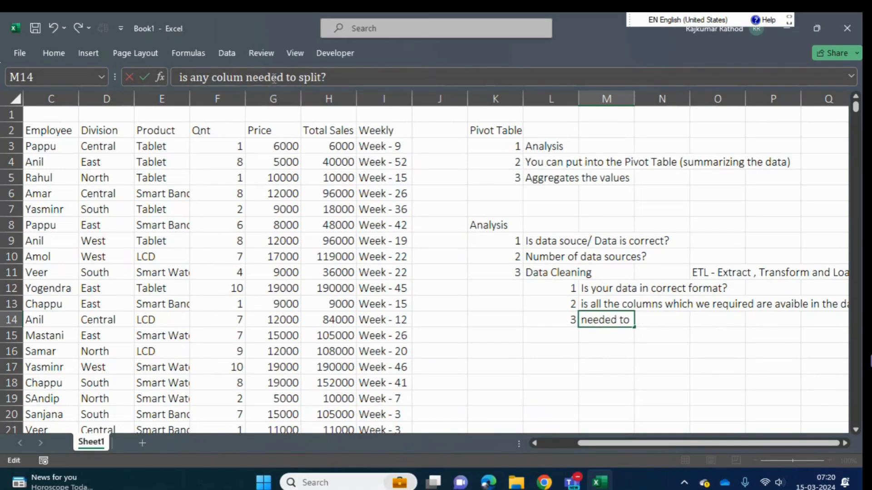
type("be")
key("Return")
- Add a fourth Data Cleaning check, with 4 in L15 and "Is any columns need to concat or merge" in M15
key("Left")
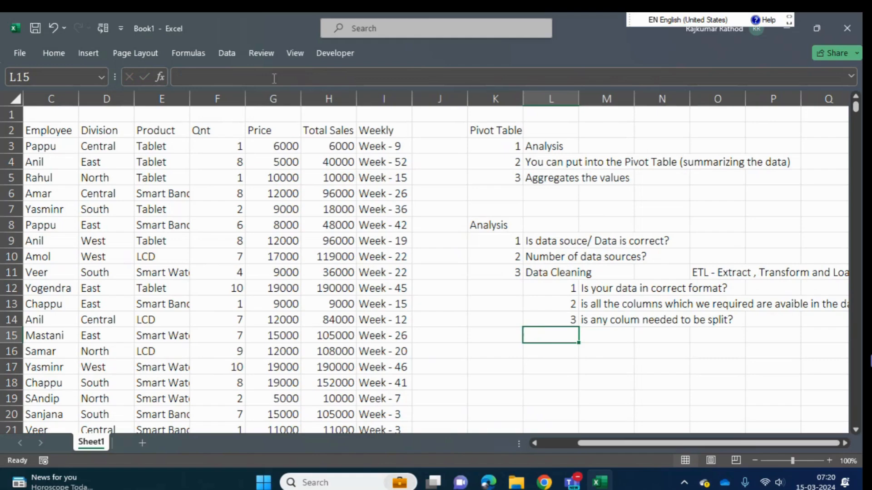
type("4")
key("Tab")
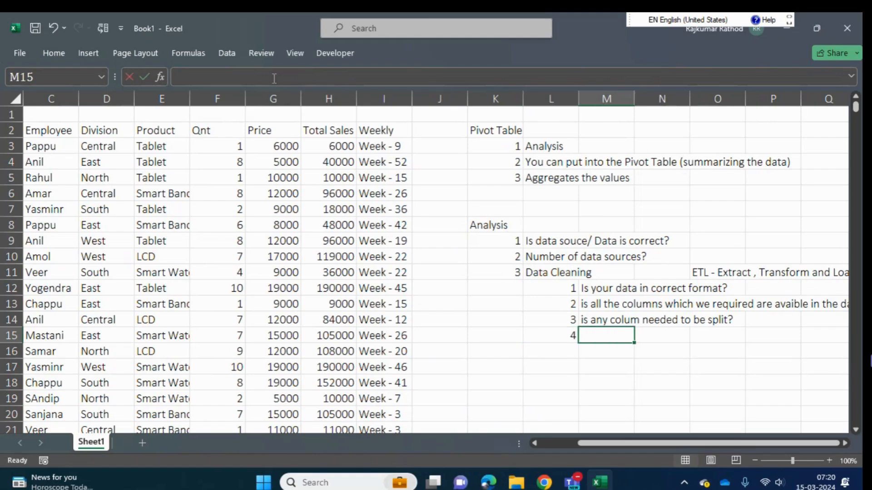
type("Is any col")
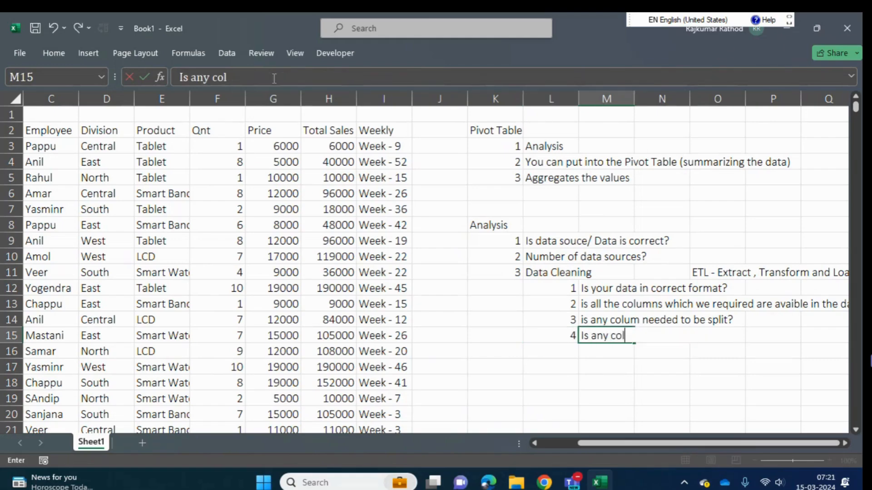
type("umns need to ")
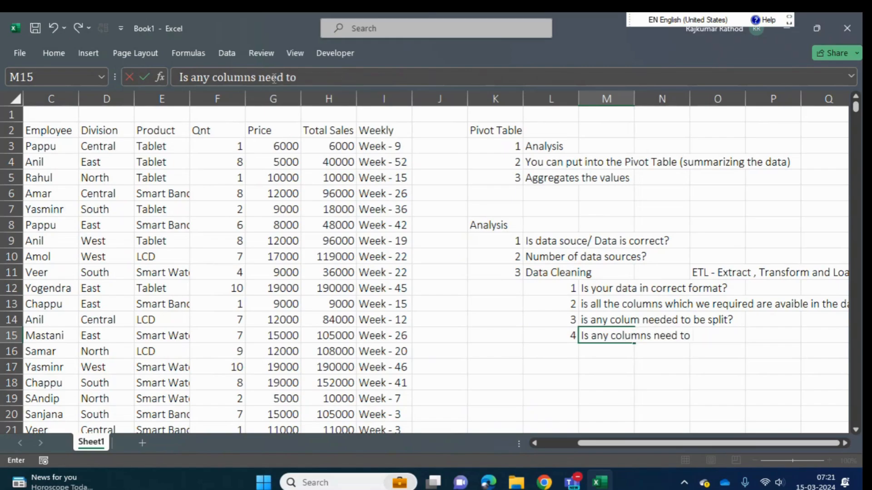
type("concat")
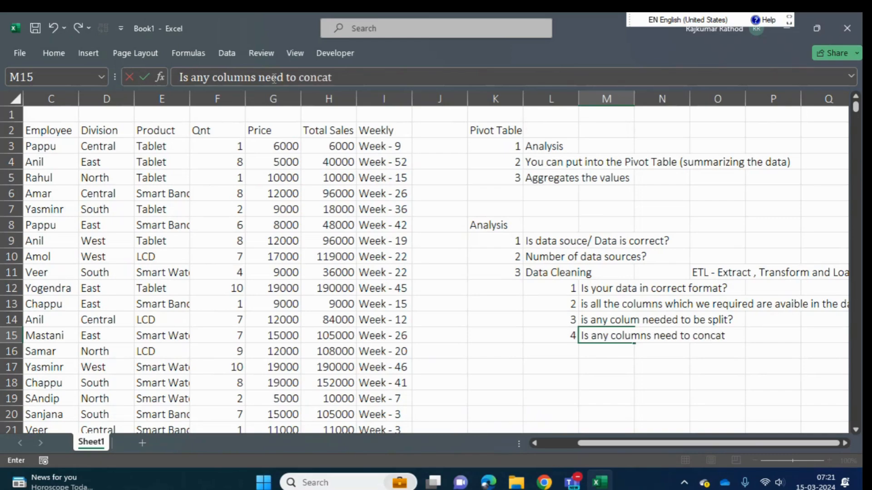
type(" or merge")
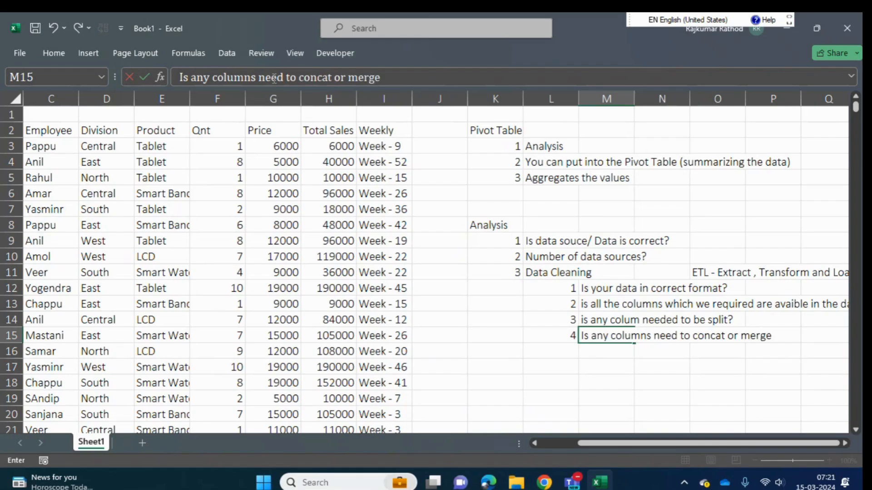
key("Return")
- Append a question mark to the concat or merge check in M15
key("Up")
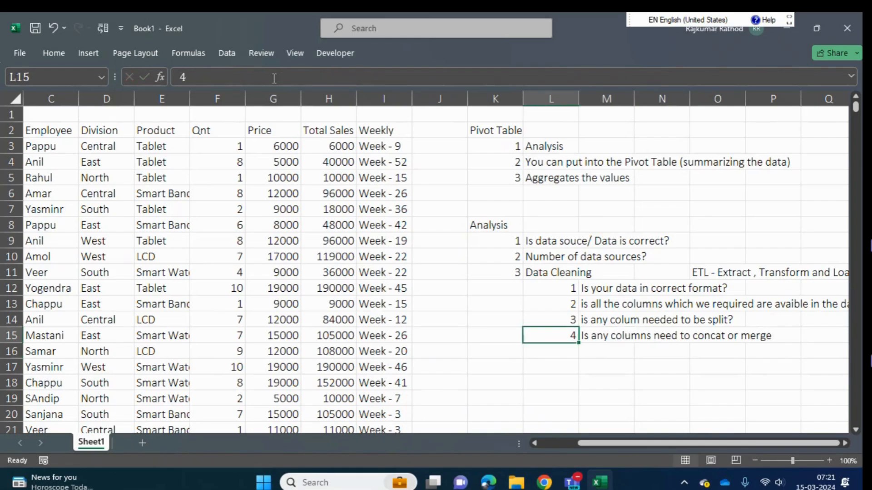
key("Right")
left_click(413, 77)
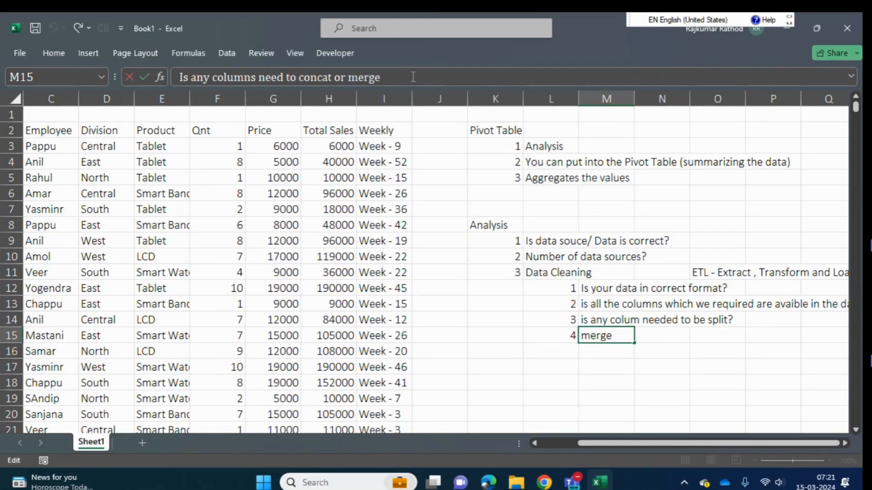
type("?")
key("Return")
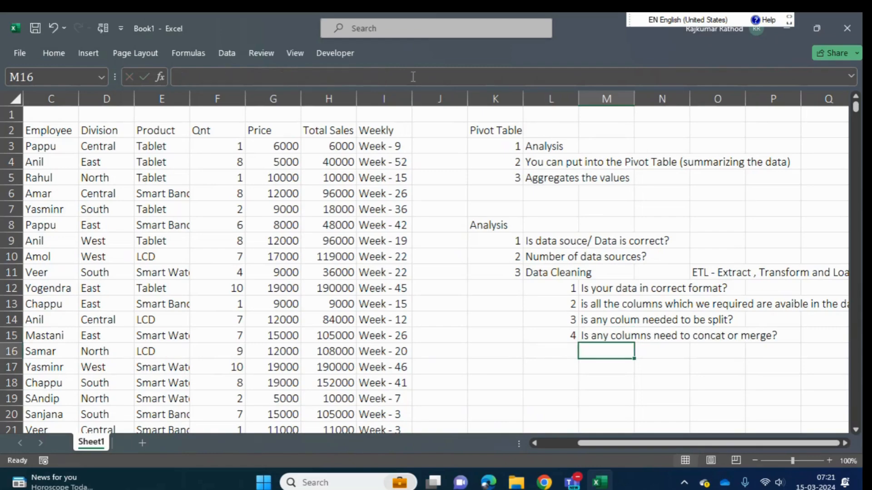
- Add a fifth Data Cleaning check, with 5 in L16 and "Is any cell is empty?" in M16
key("Left")
type("5")
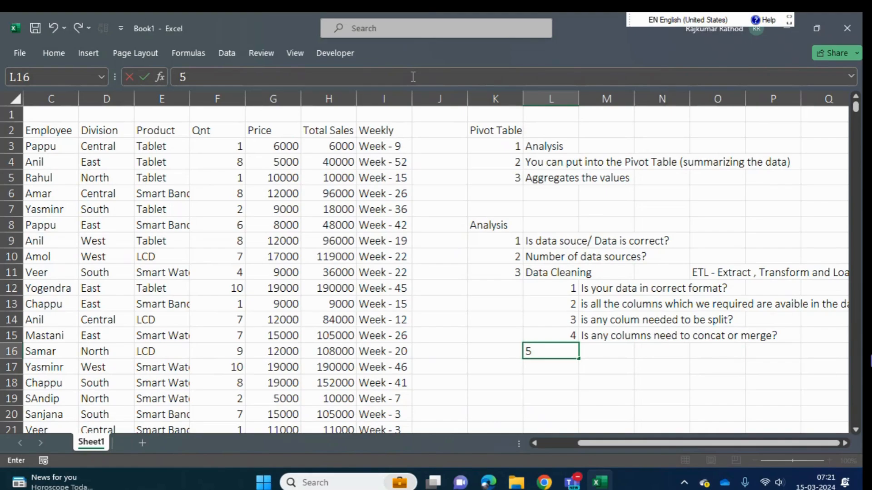
key("Tab")
type("any co")
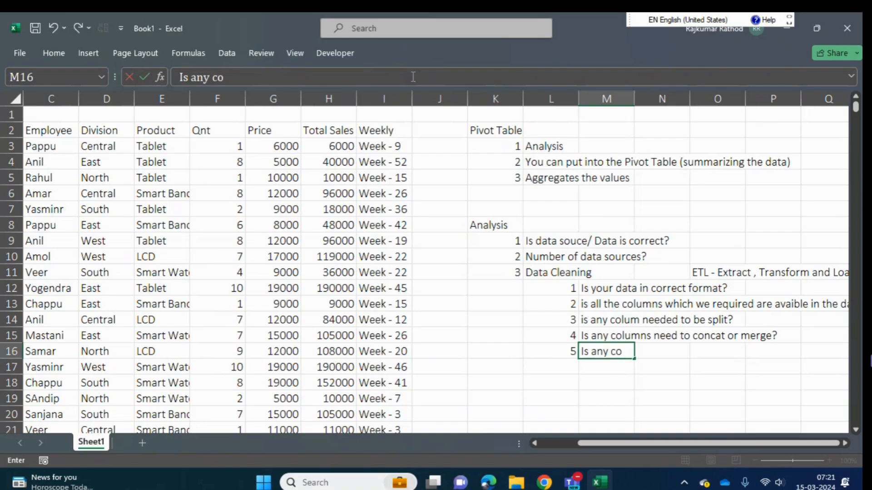
key("BackSpace")
type("el")
key("BackSpace")
key("BackSpace")
key("BackSpace")
key("BackSpace")
type("cell is empty")
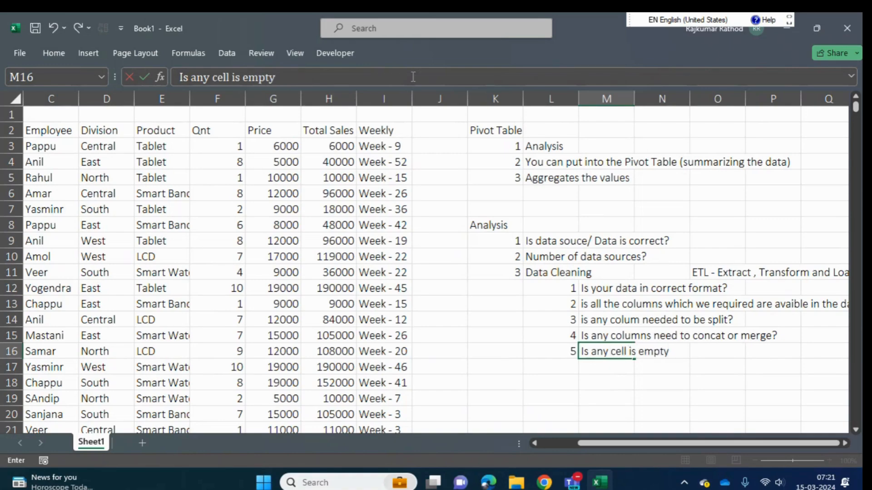
type("?")
key("Return")
- Add a sixth Data Cleaning check, with 6 in L17 and "Is any cell has error value?" in M17
type("6")
key("Tab")
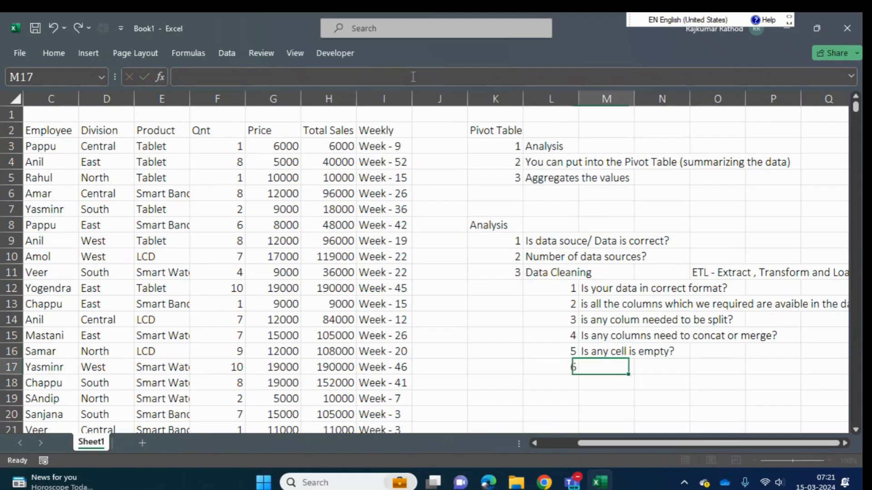
type("Is an")
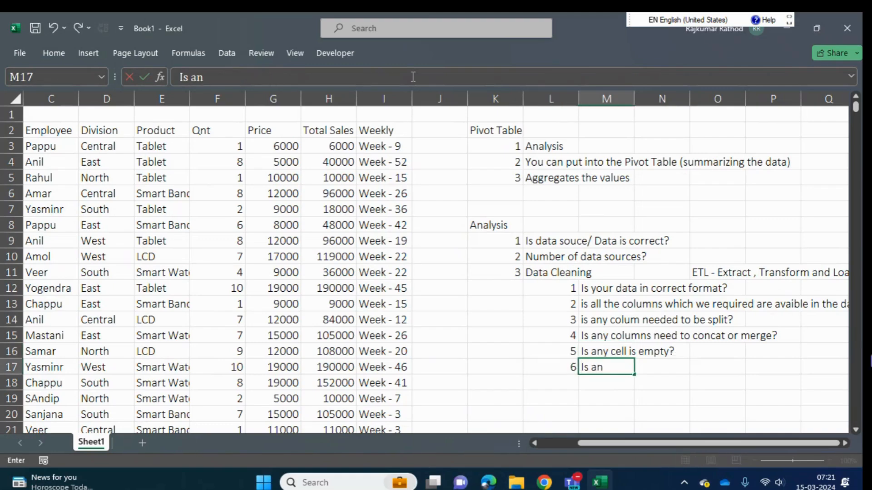
type("y cell has")
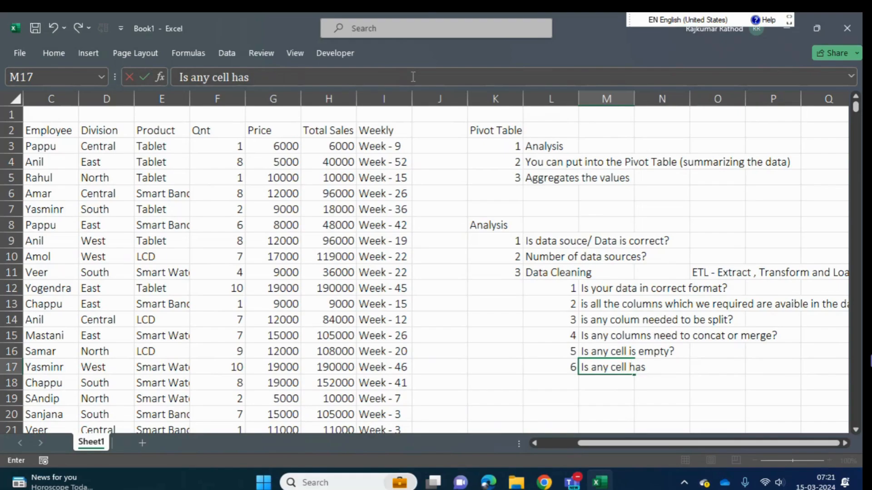
type(" error value?")
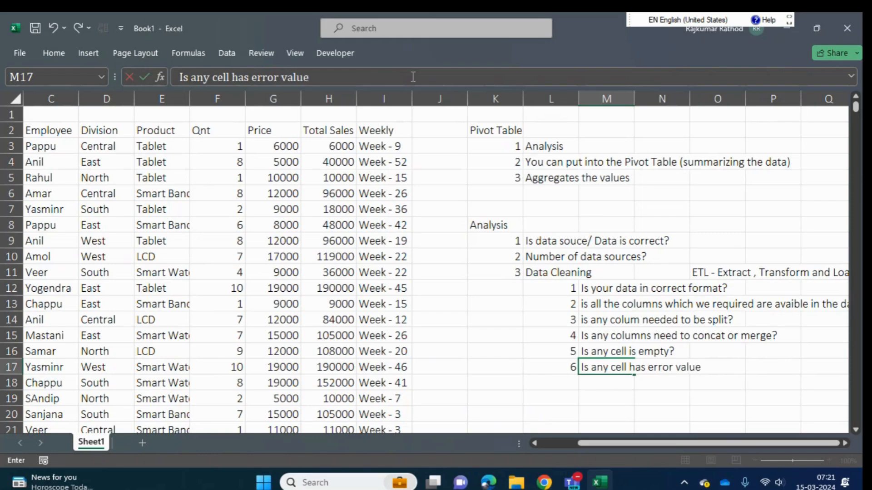
key("Return")
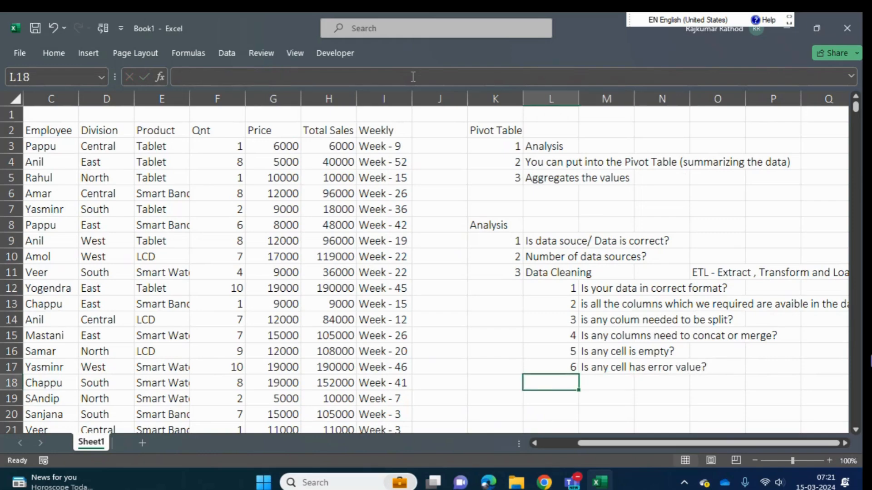
- Add a seventh Data Cleaning check, with 7 in L18 and "Is your data has headers?" in M18
type("7")
key("Tab")
type("Is your data")
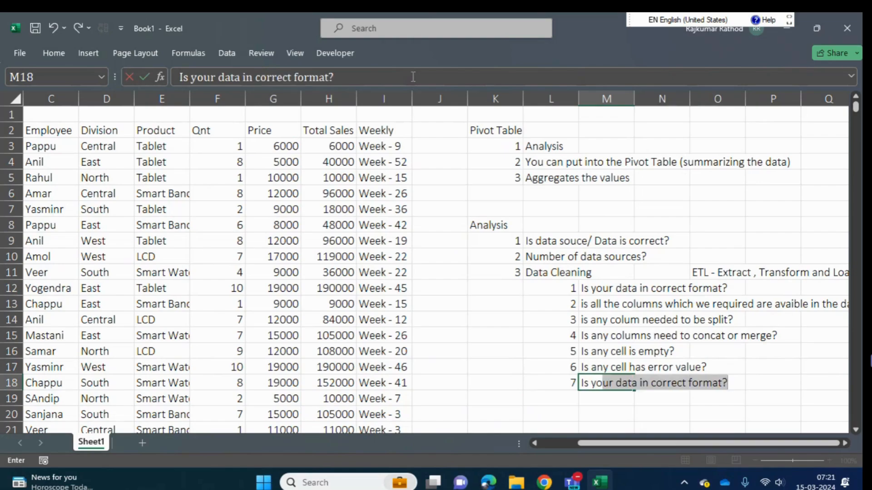
type(" a")
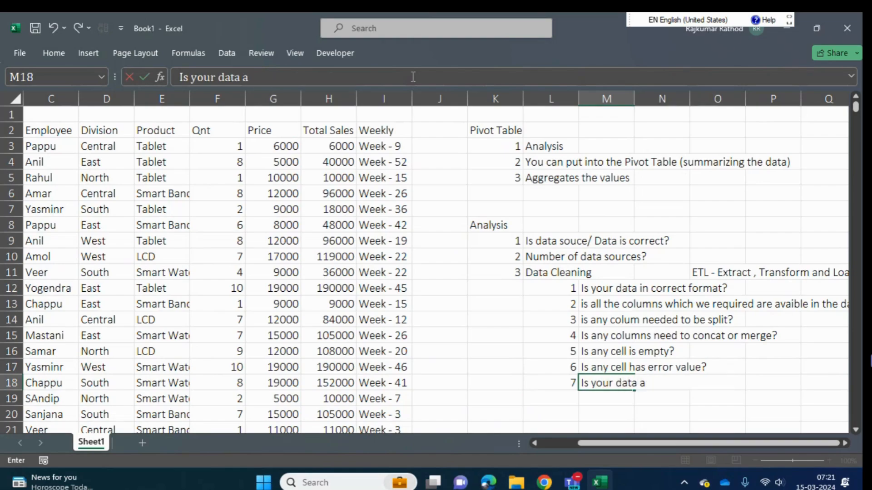
key("BackSpace")
type("has hea")
key("BackSpace")
type("headr")
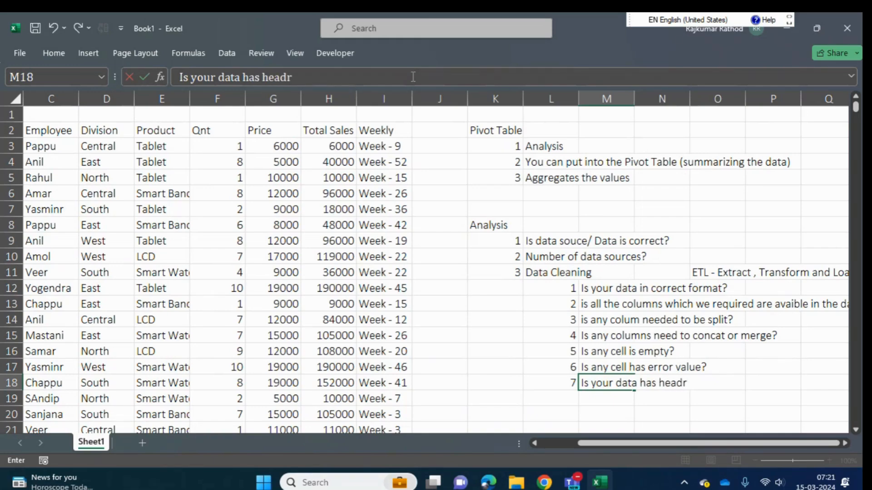
key("BackSpace")
type("ers?")
key("Return")
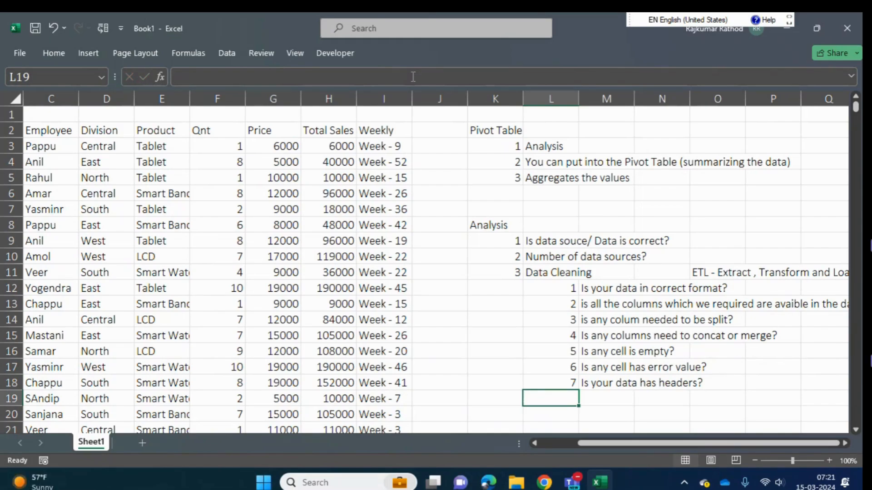
type("8")
key("Tab")
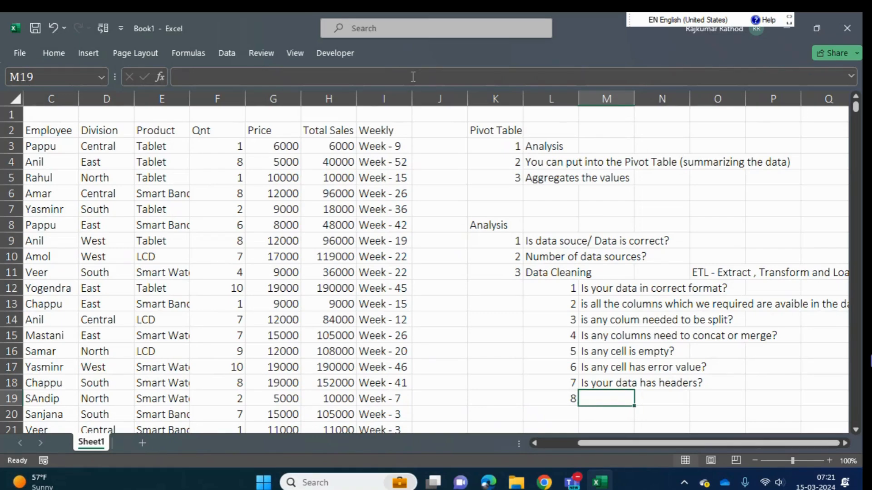
type("is you")
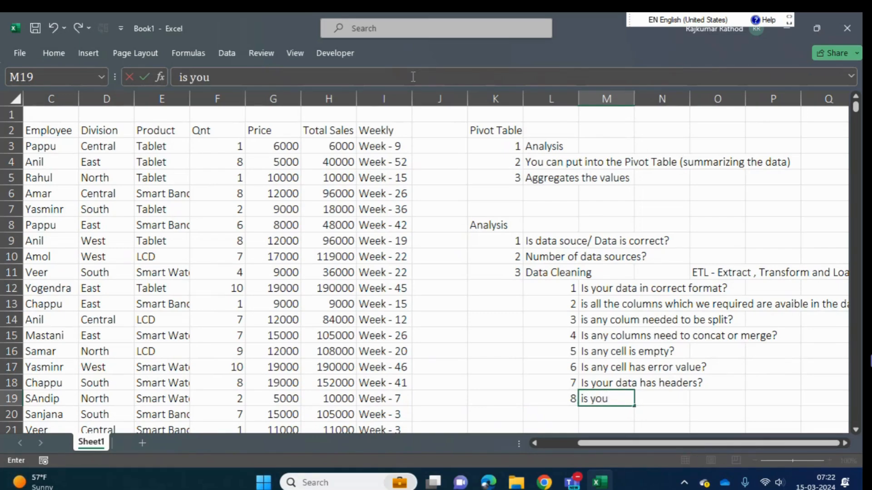
type("r daa")
key("BackSpace")
key("BackSpace")
key("BackSpace")
key("BackSpace")
key("BackSpace")
key("BackSpace")
key("BackSpace")
key("BackSpace")
key("BackSpace")
key("BackSpace")
key("BackSpace")
key("Left")
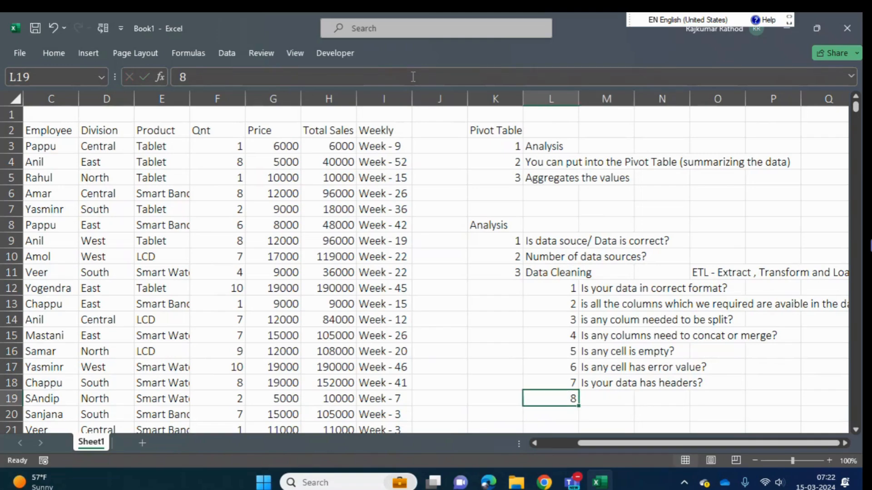
- Select the Data Cleaning checks in M12:M18 to review them
key("Up")
key("Up")
key("Up")
key("Right")
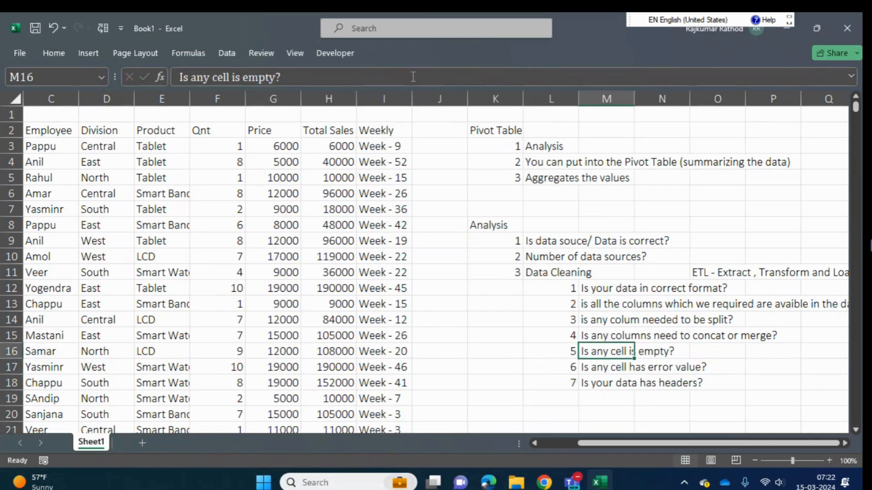
key("Up")
key("Up")
key("Up")
key("Up")
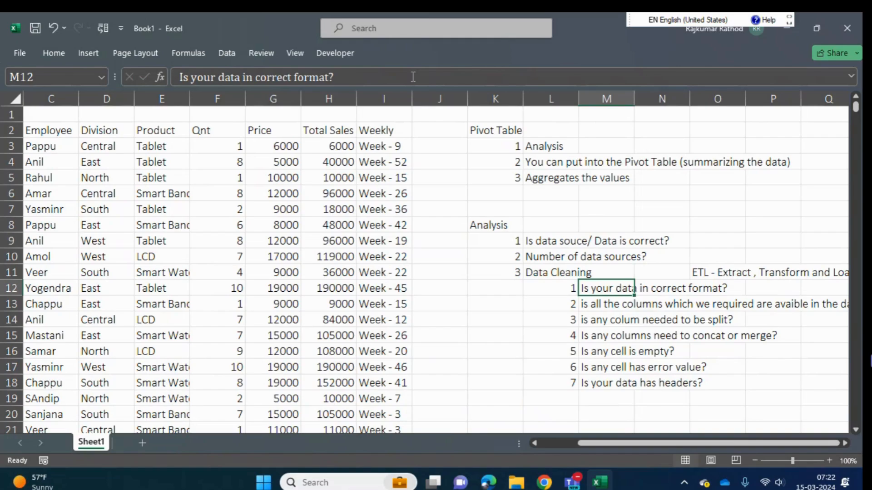
key("ctrl+shift+Down")
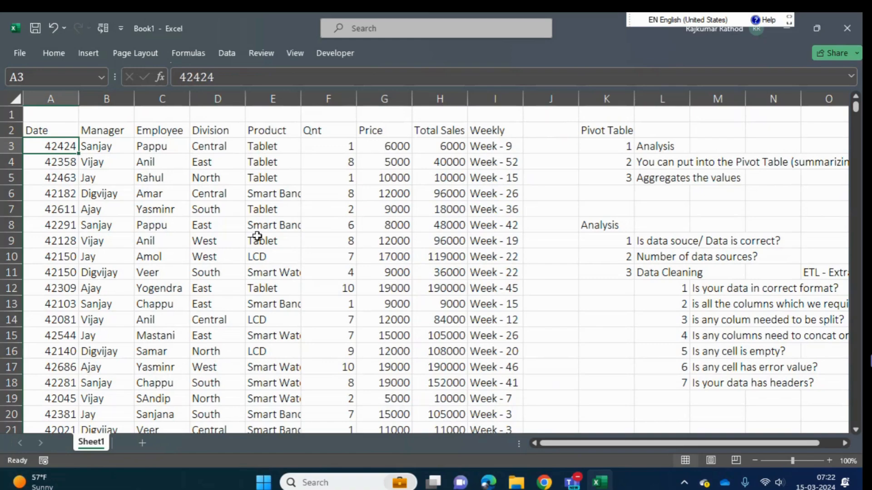
- Examine whether the values in the Date column A are in the correct format
key("ctrl+space")
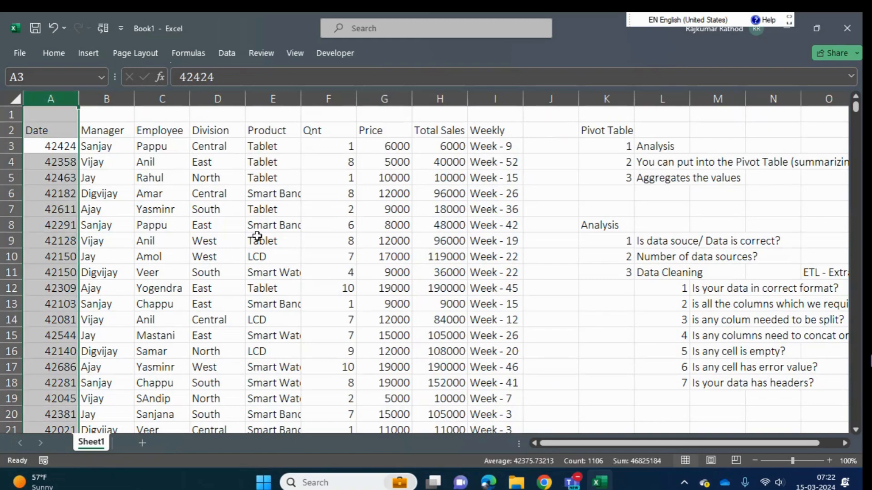
key("Up")
key("Down")
key("ctrl+space")
key("Up")
key("Down")
key("ctrl+space")
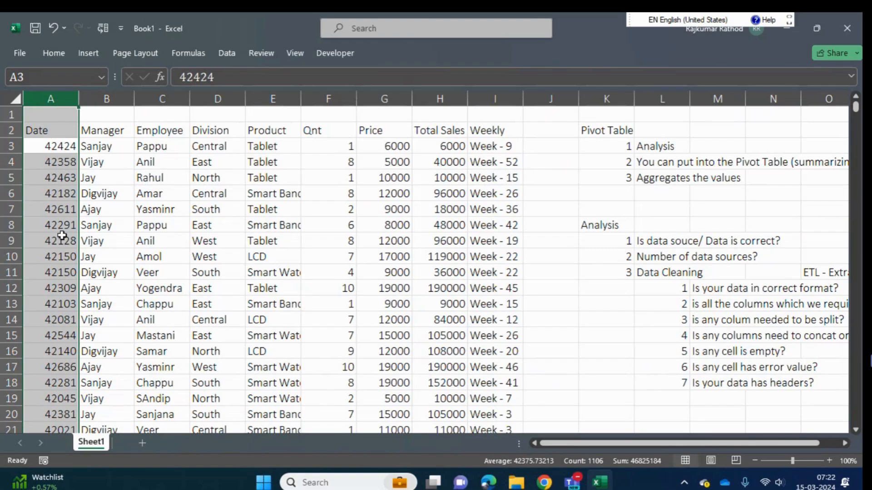
- Apply the Short Date number format to the whole Date column A
left_click(50, 146)
key("Down")
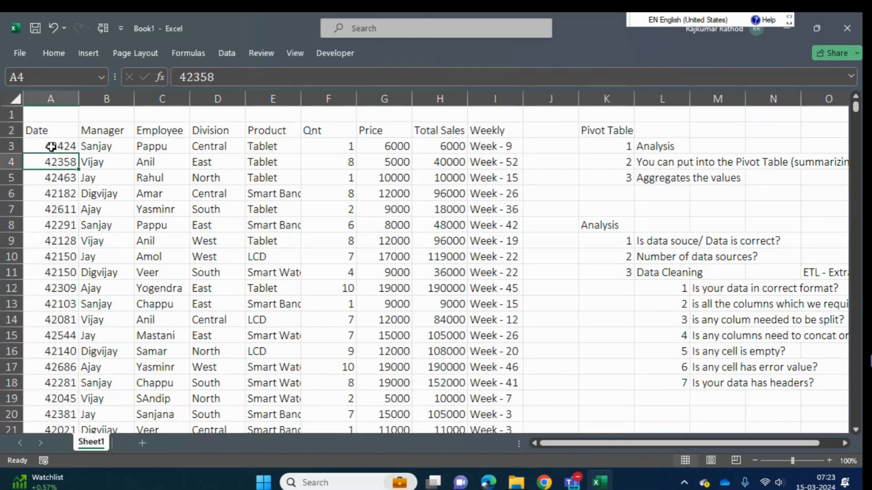
key("Up")
key("ctrl+space")
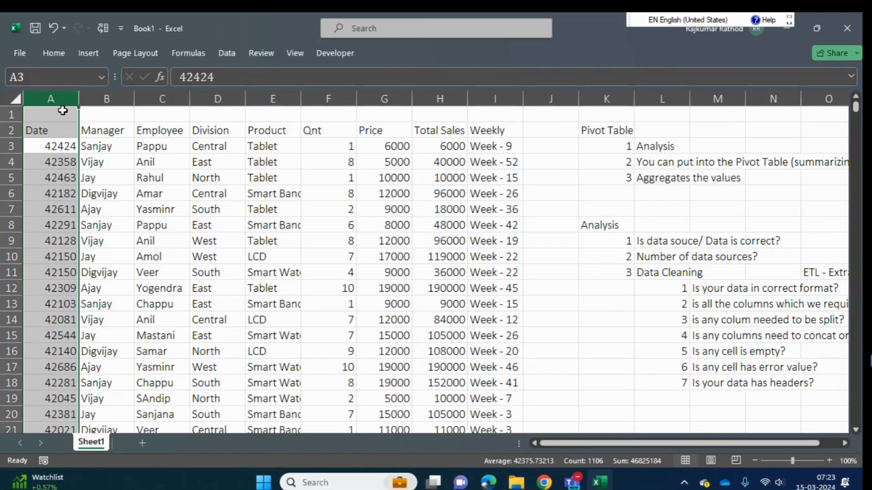
left_click(51, 55)
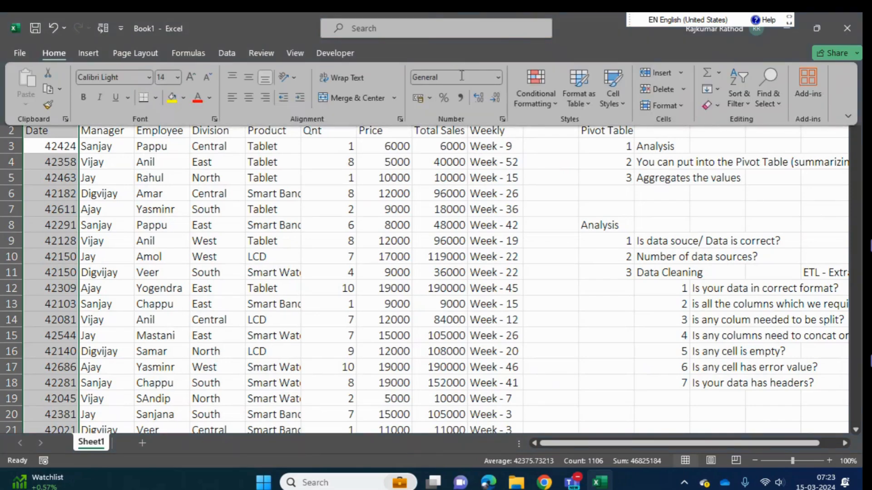
left_click(497, 77)
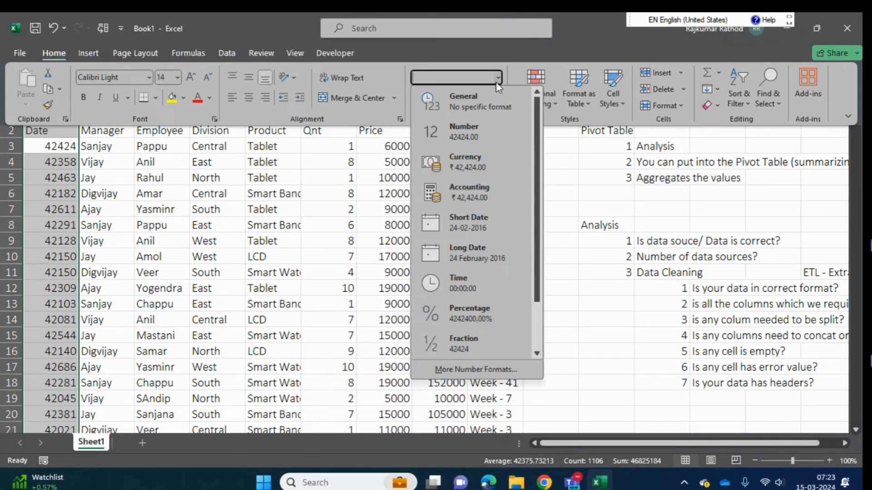
left_click(473, 228)
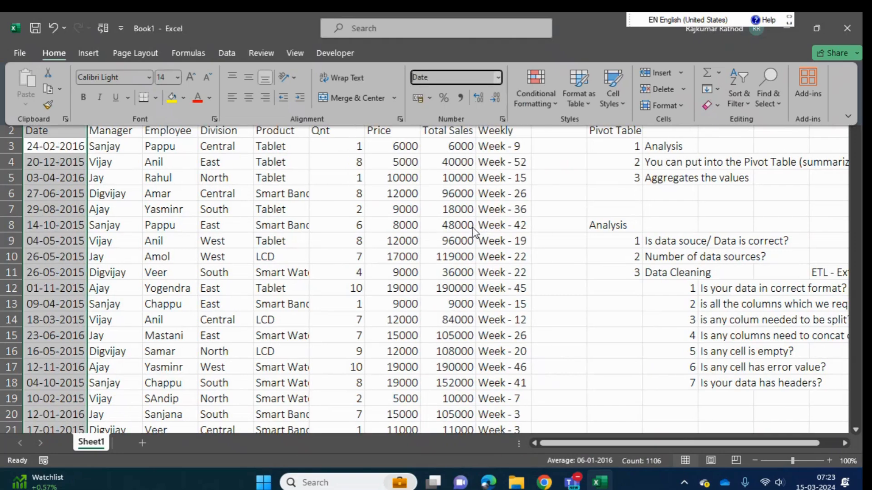
left_click(441, 251)
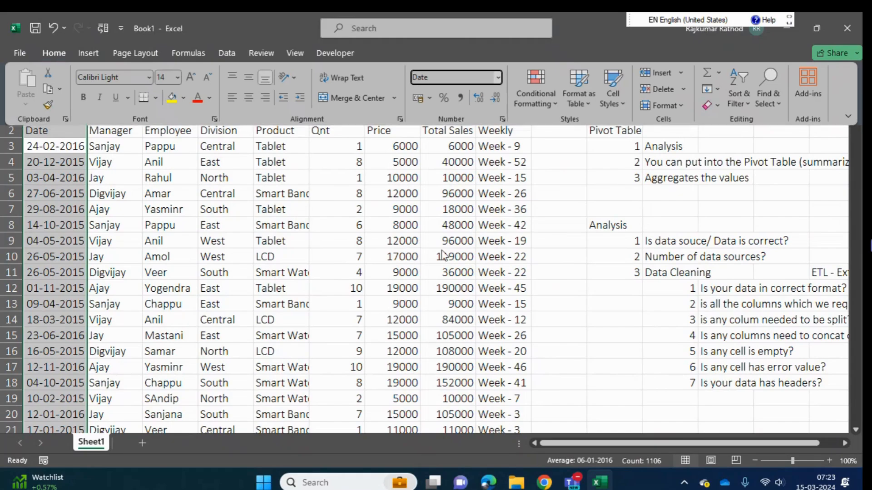
- Apply the Number format to the Qnt values from F3 down to F1107
key("Right")
key("Right")
key("Right")
key("Right")
key("Right")
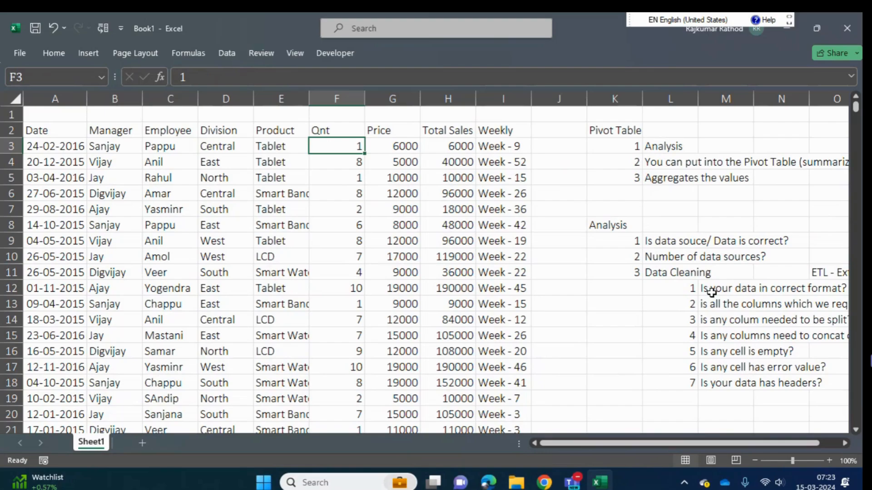
key("ctrl+shift+Down")
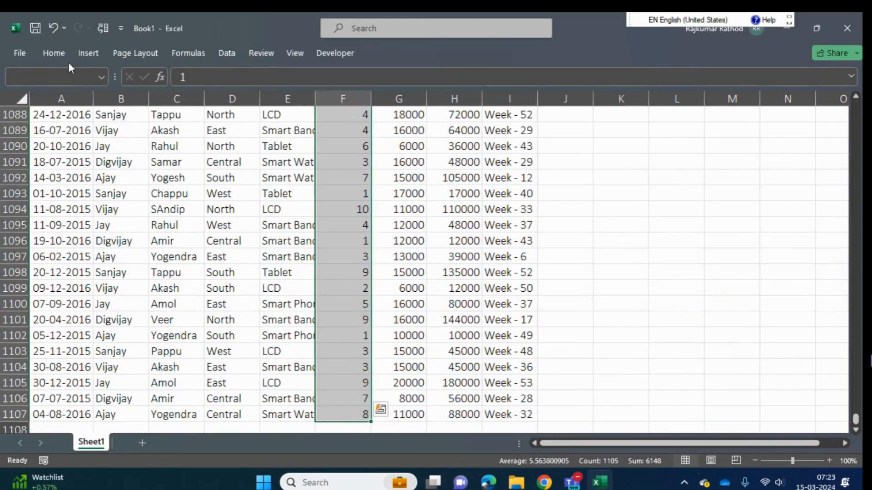
left_click(62, 60)
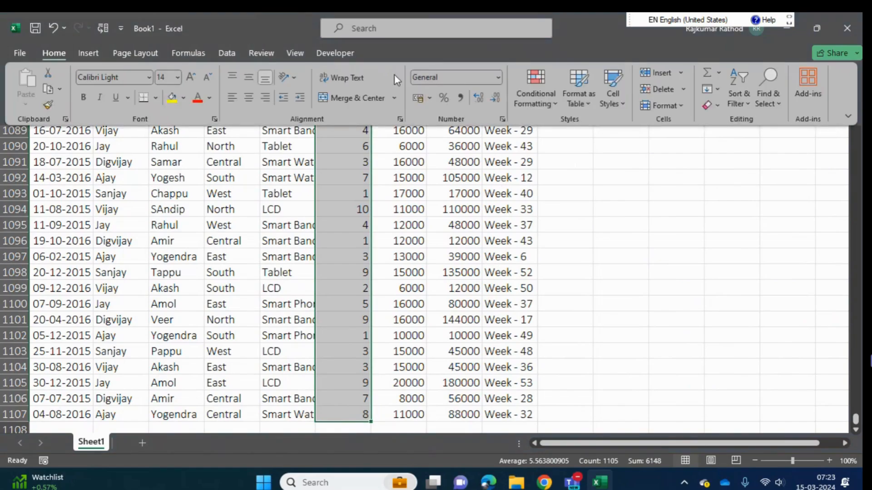
left_click(498, 78)
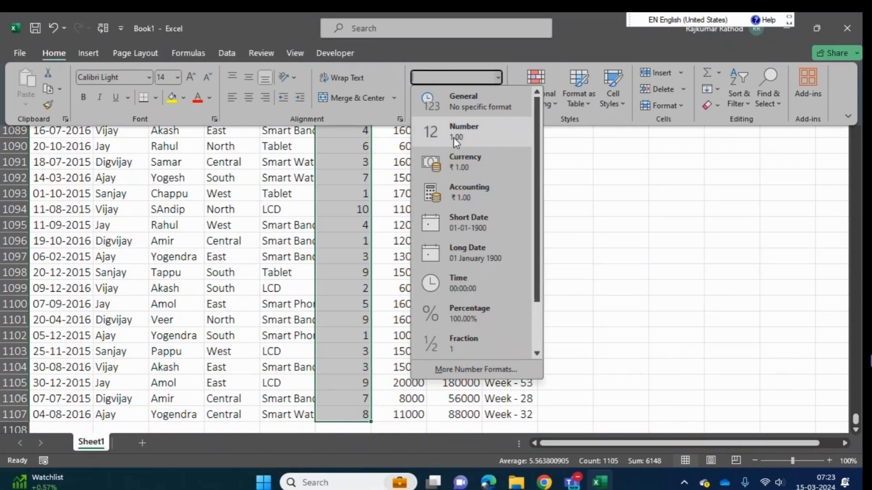
left_click(453, 134)
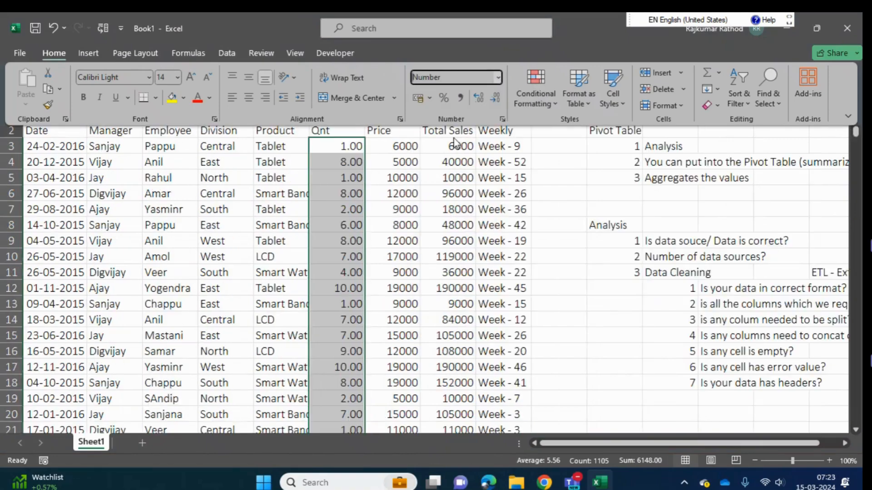
- Apply the ₹ Currency format to the Price values from G3 down to G1107
left_click(394, 143)
key("ctrl+shift+Down")
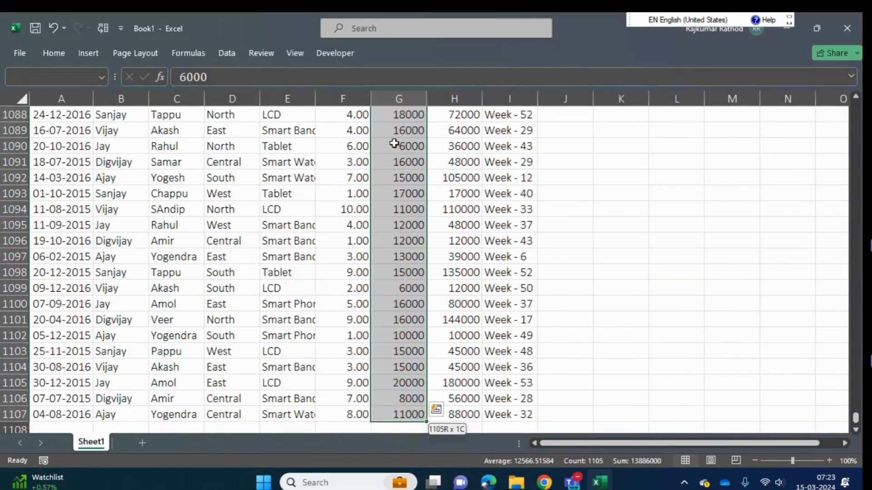
key("ctrl+Up")
key("ctrl+Up")
key("Down")
key("Down")
key("ctrl+shift+Down")
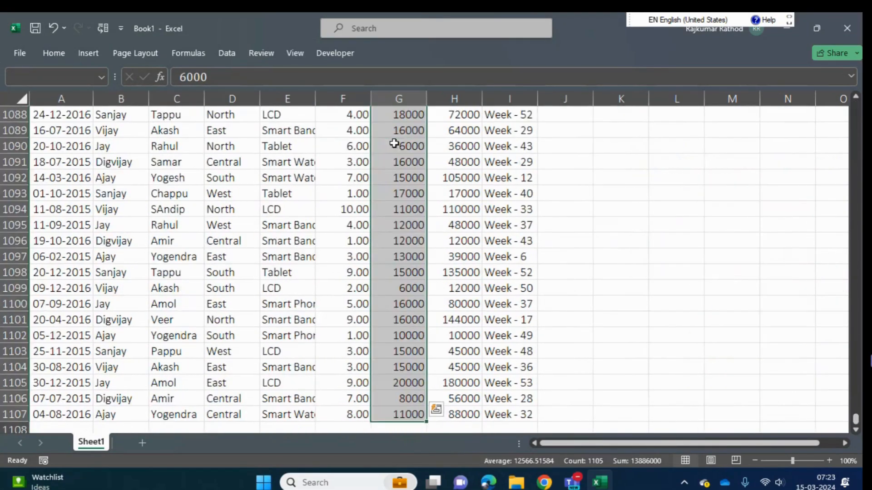
left_click(53, 53)
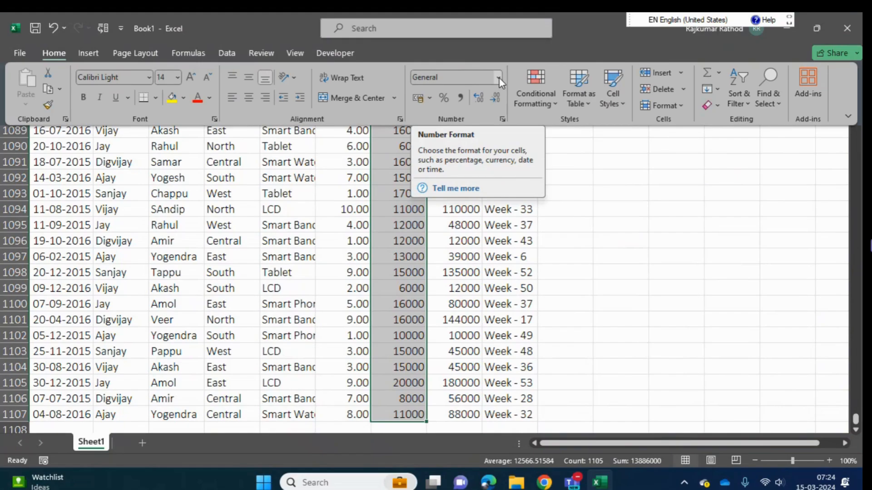
left_click(429, 100)
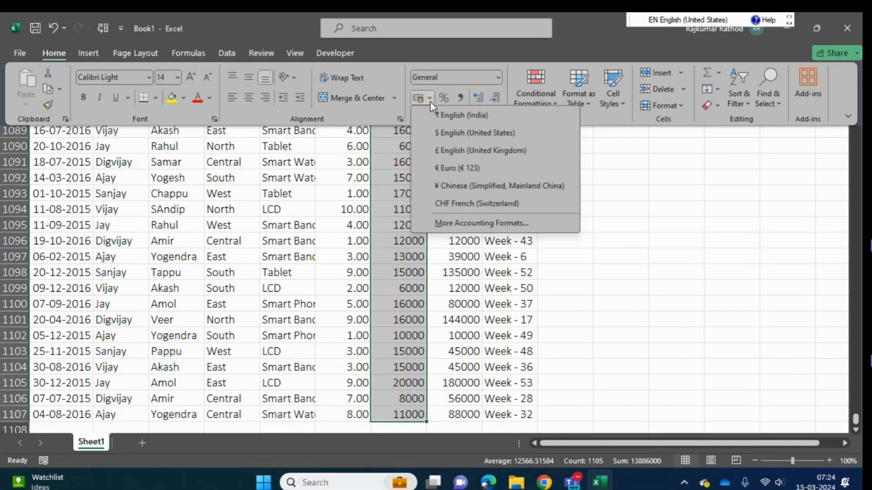
left_click(500, 77)
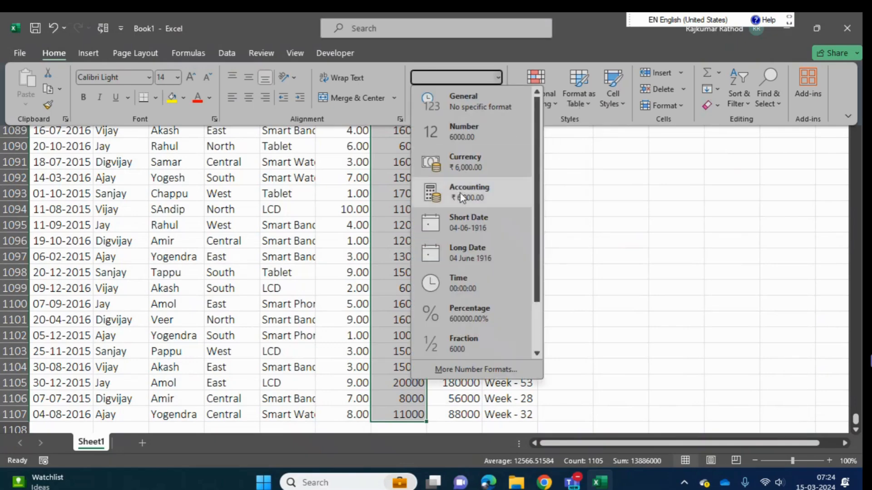
left_click(465, 161)
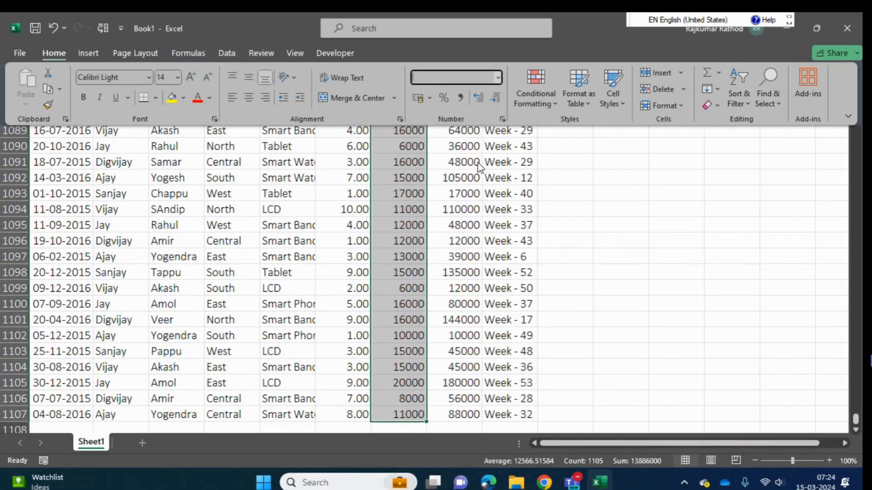
key("ctrl+BackSpace")
key("Escape")
key("Up")
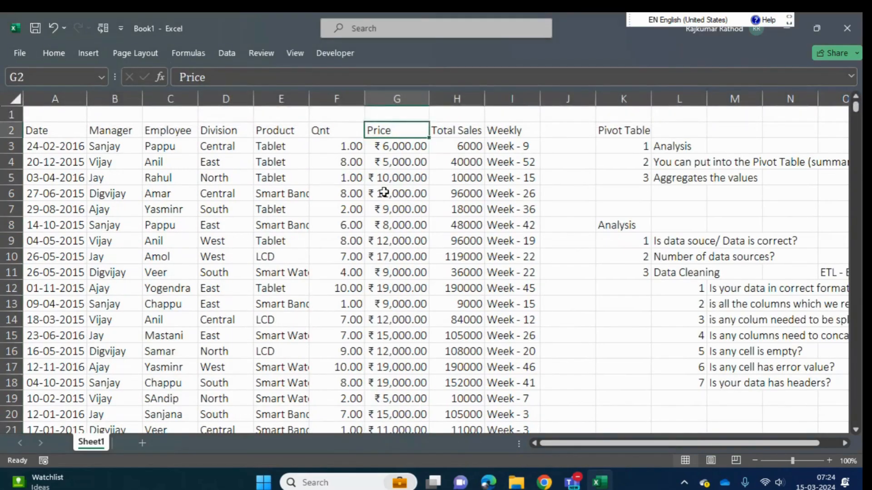
- Apply the Number format to the Total Sales Price values from H3 down to H1107
key("Right")
key("Down")
key("Down")
key("Up")
key("ctrl+shift+Down")
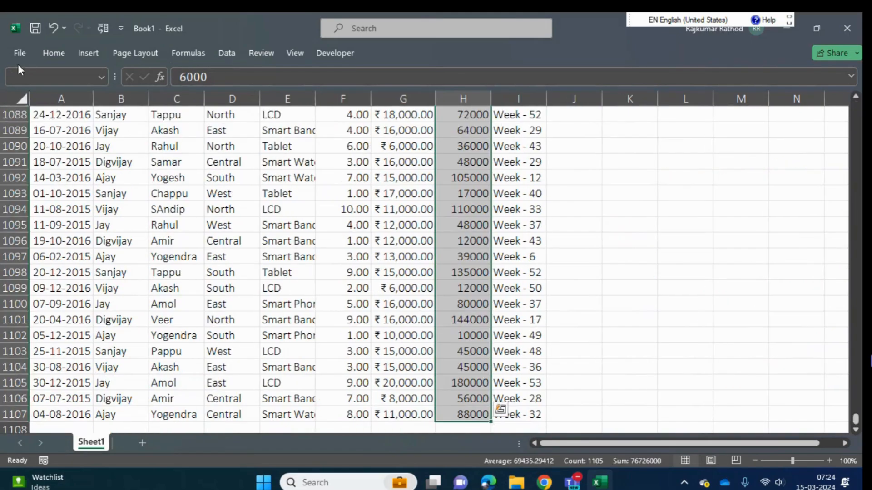
left_click(49, 52)
left_click(497, 78)
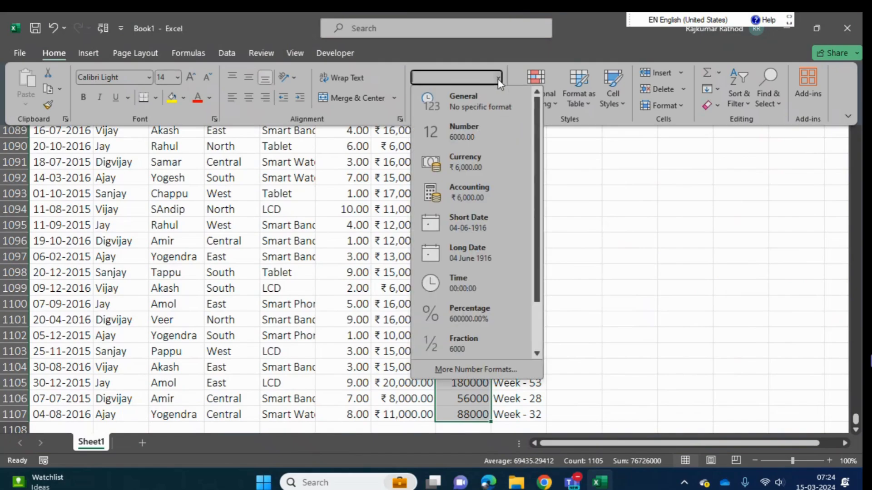
left_click(473, 137)
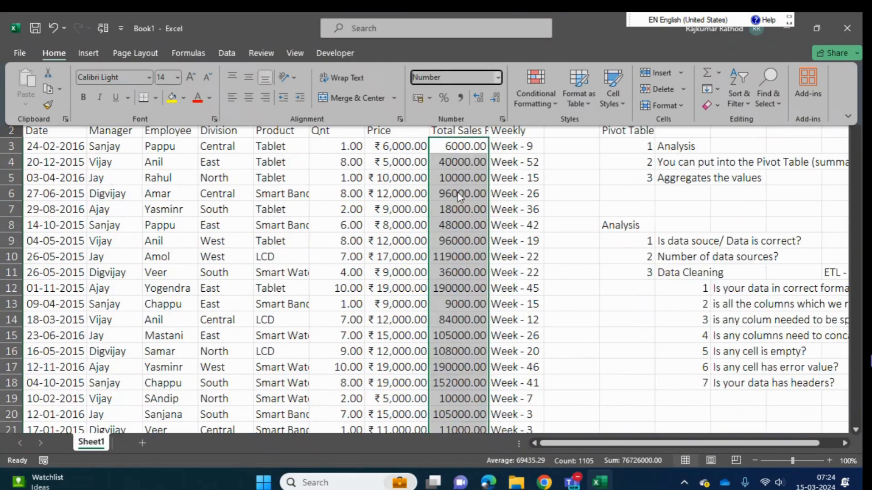
- Examine the Weekly values and check which number format the Manager to Product columns use from row 3 down to row 1107
left_click(458, 200)
key("Up")
key("Down")
key("Down")
key("Down")
key("Right")
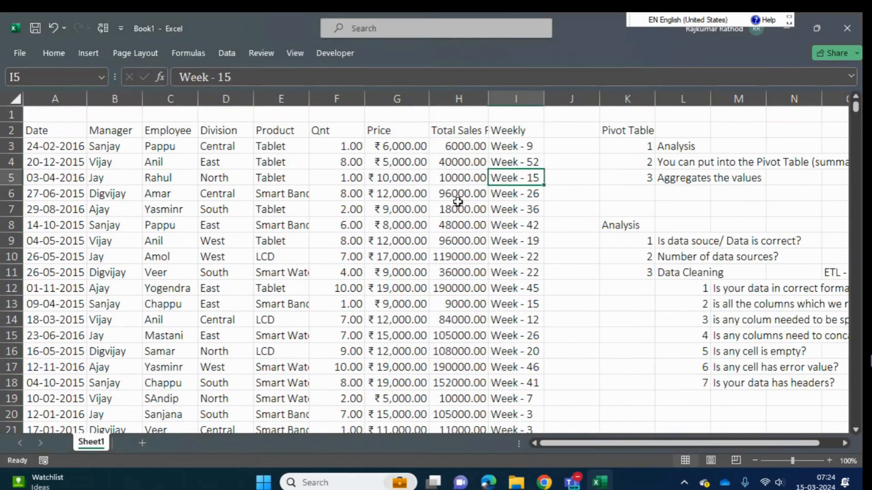
key("Right")
key("Left")
key("Up")
key("Up")
key("Left")
key("Left")
key("Left")
key("Left")
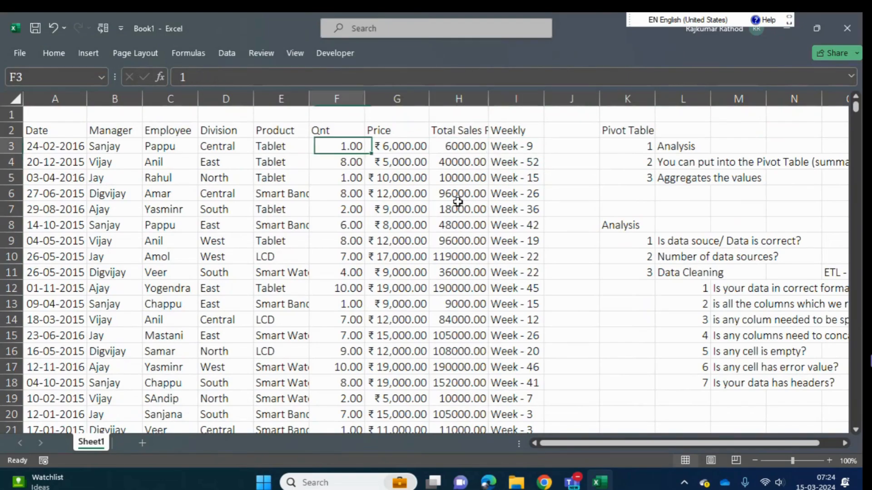
key("shift+Left")
key("shift+Left")
key("shift+Left")
key("ctrl+shift+Down")
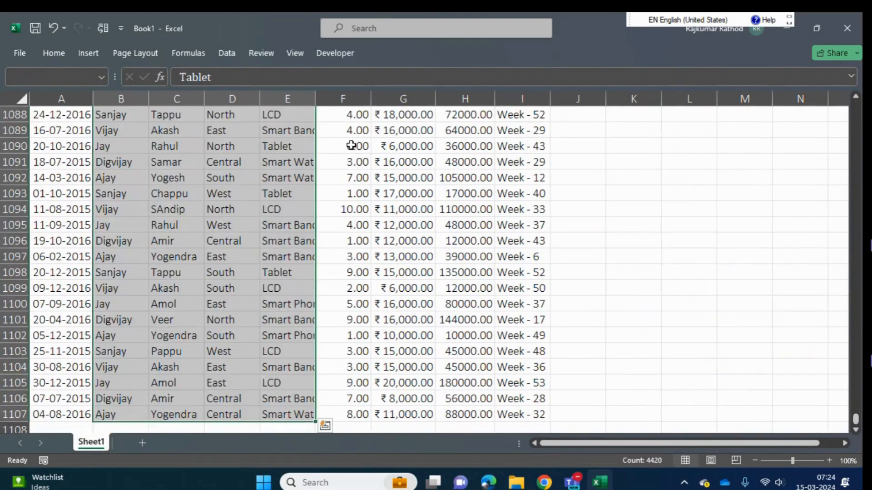
left_click(50, 53)
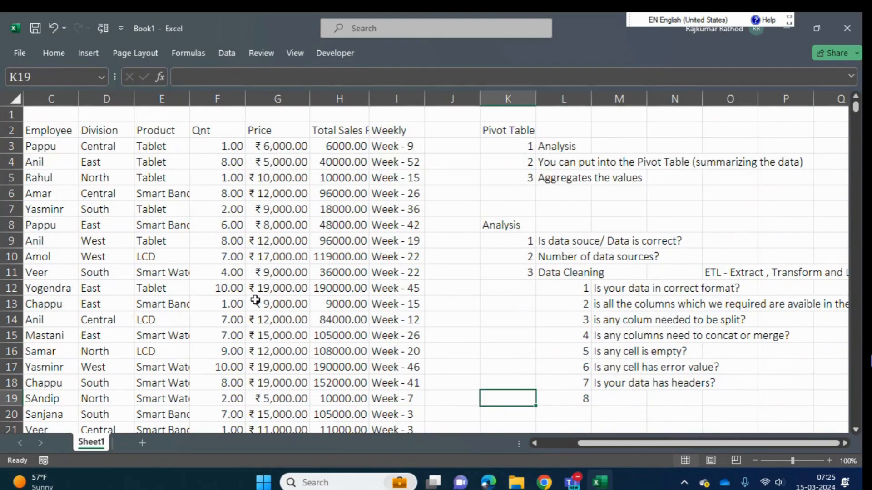
key("Left")
key("Left")
key("Left")
key("Left")
key("Left")
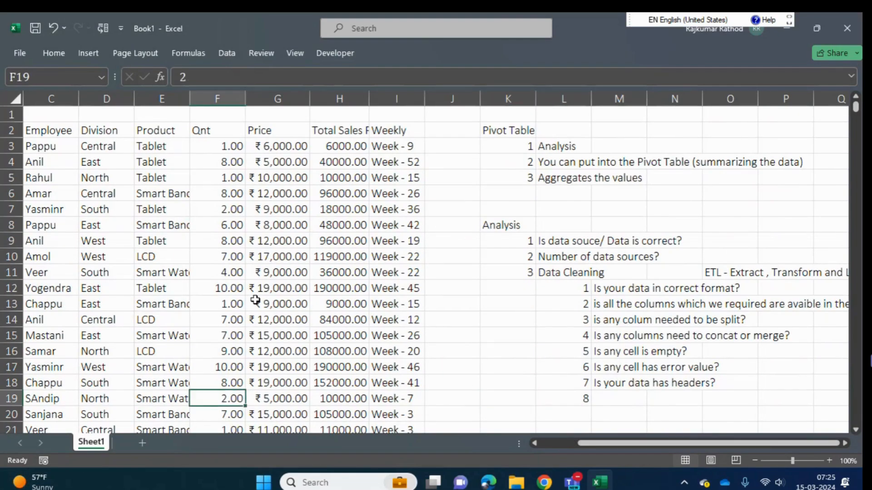
- Examine the Product column from its header down to its last entry in row 1107
key("ctrl+Up")
key("Left")
key("Left")
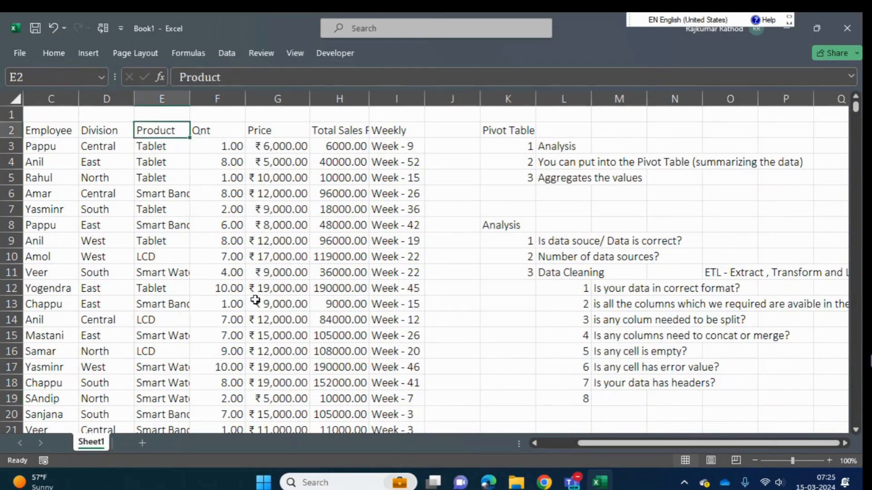
key("Down")
key("Down")
key("Down")
key("Right")
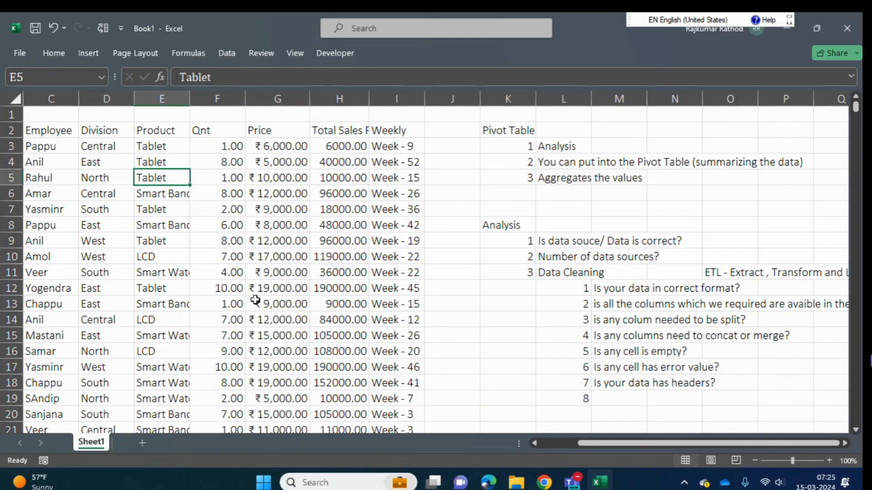
key("ctrl+Down")
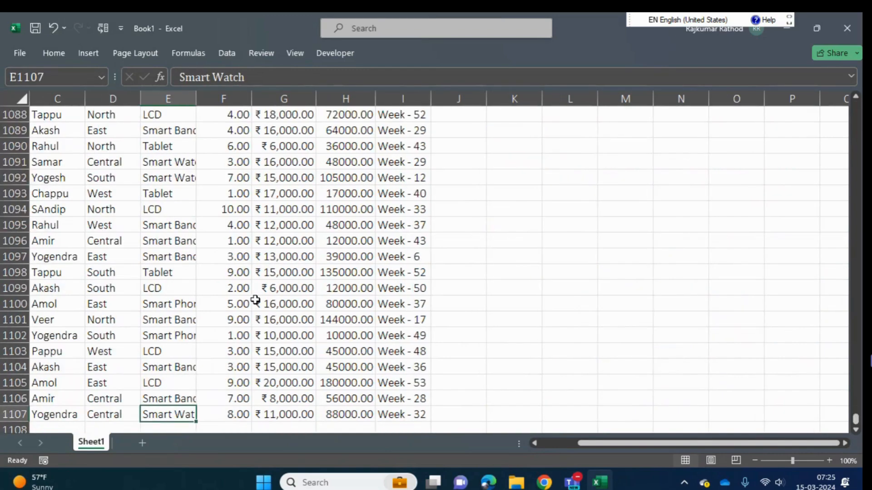
key("ctrl+Up")
key("Down")
- Review the numbered data cleaning checks listed from row 12 downwards
key("Down")
key("Down")
key("Right")
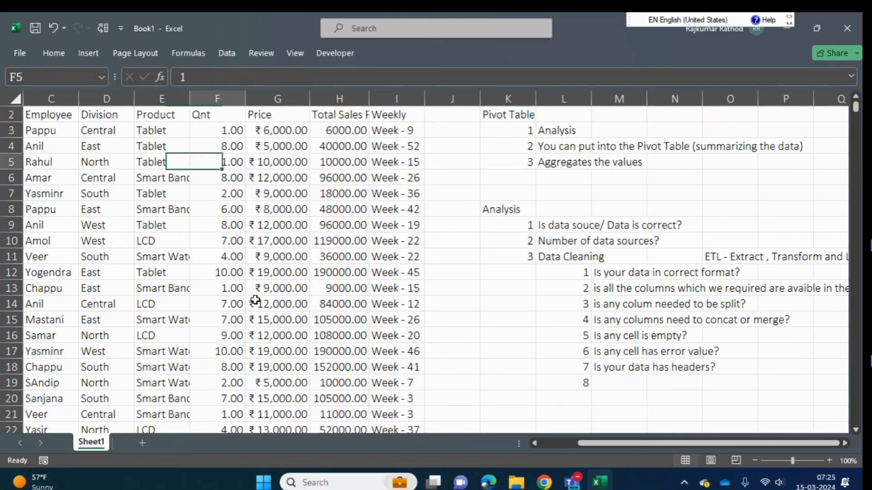
key("Right")
key("Right")
key("Right")
key("Right")
key("Right")
key("Right")
key("Down")
key("Down")
key("Down")
key("Down")
key("Down")
key("Down")
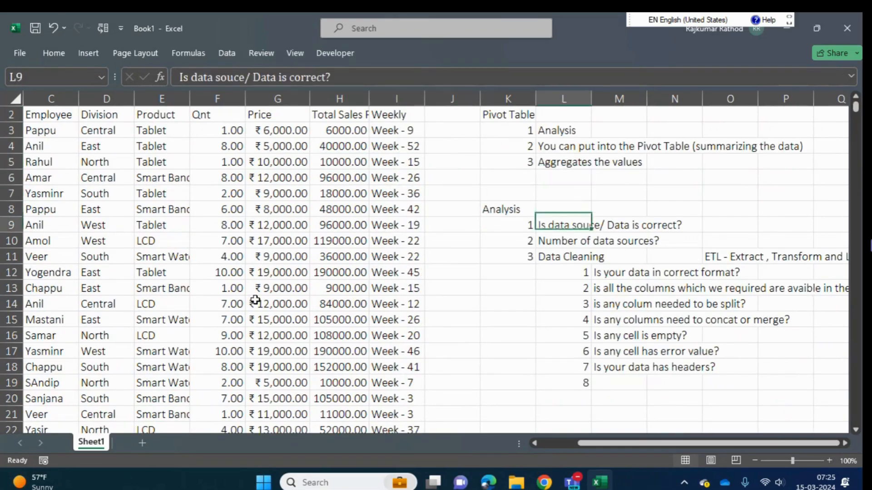
key("Down")
key("ctrl+shift+Down")
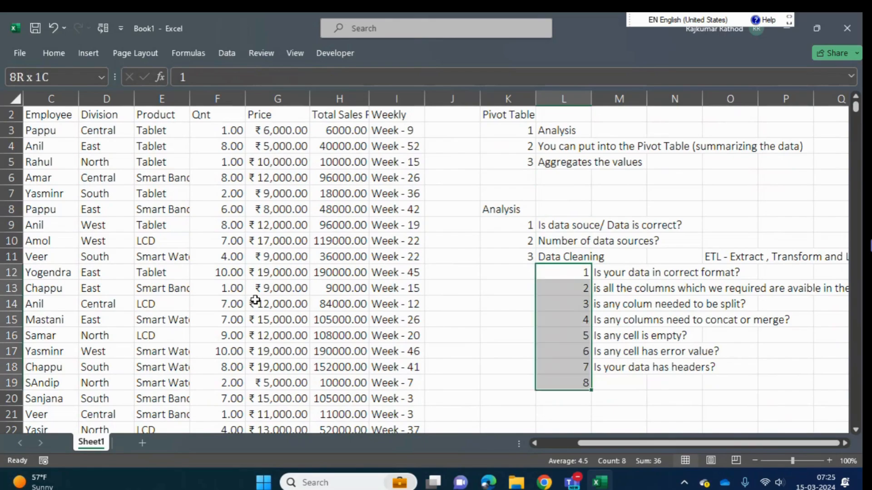
key("Right")
key("Left")
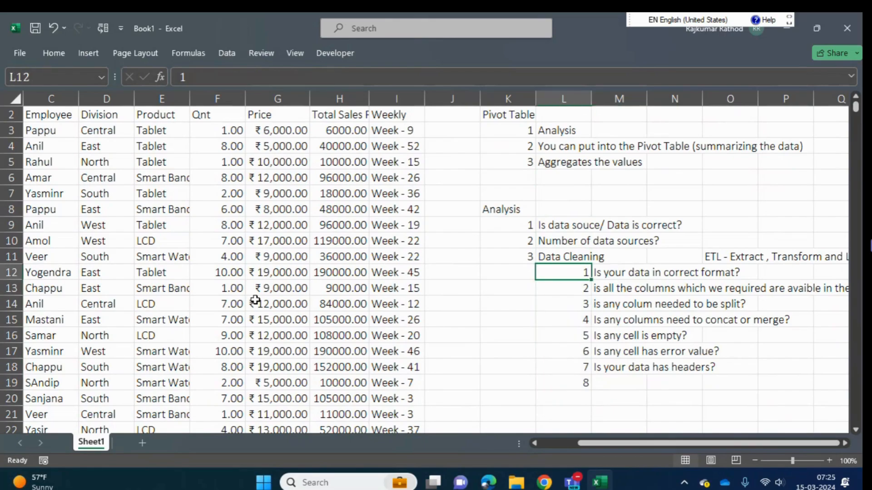
key("shift+Right")
key("ctrl+shift+Down")
key("Up")
key("Down")
- Enter "Is there any pre-fix or suffix is required?" in M19 as data cleaning check 8
key("ctrl+Down")
key("Right")
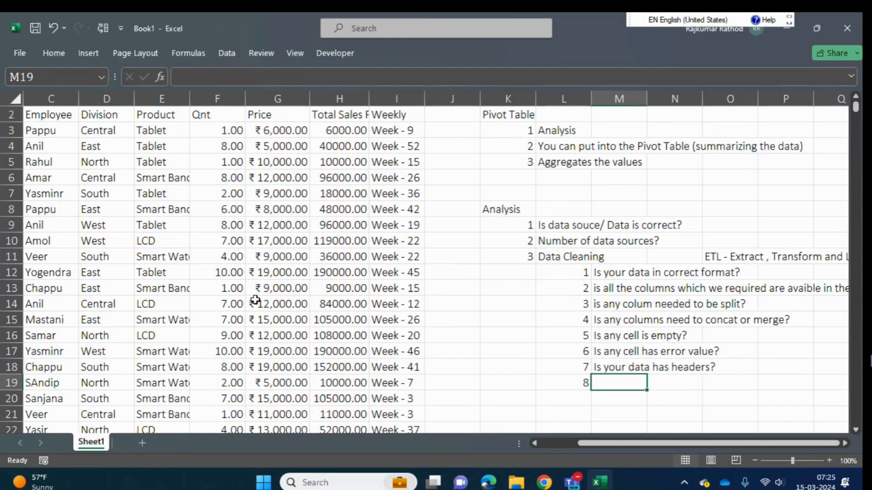
type("Is")
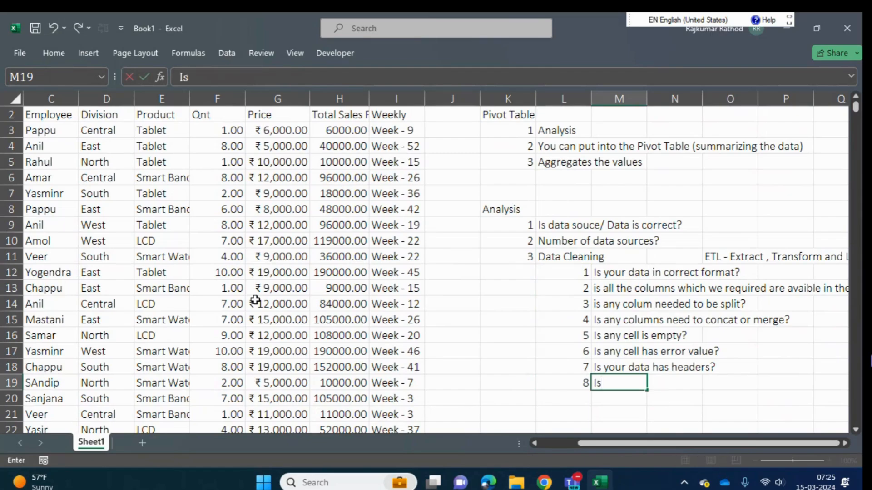
type(" there any")
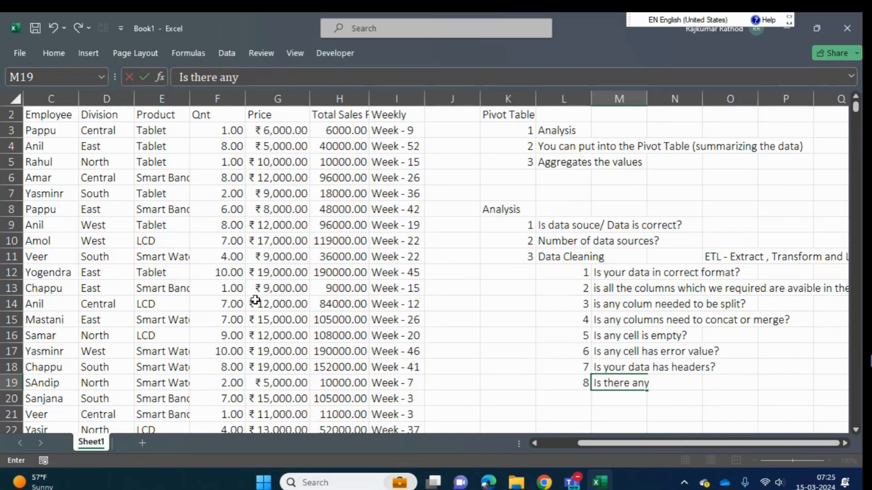
type(" pre-fix or s")
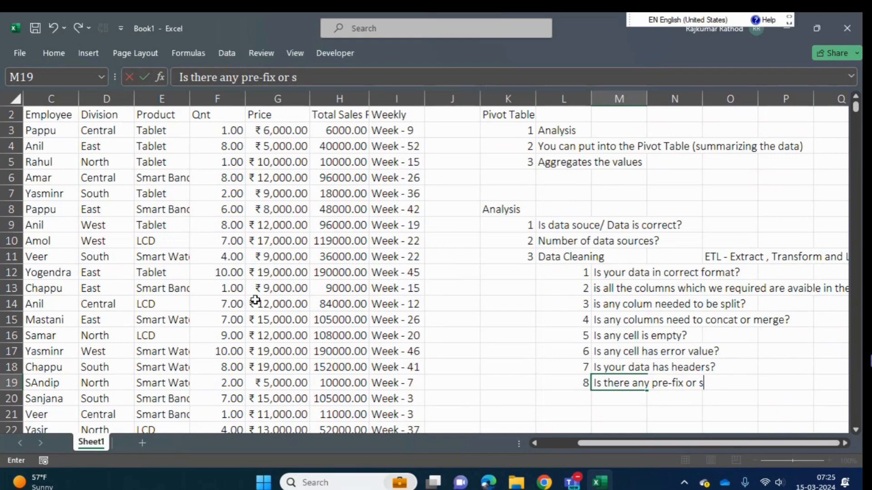
type("uffix is required")
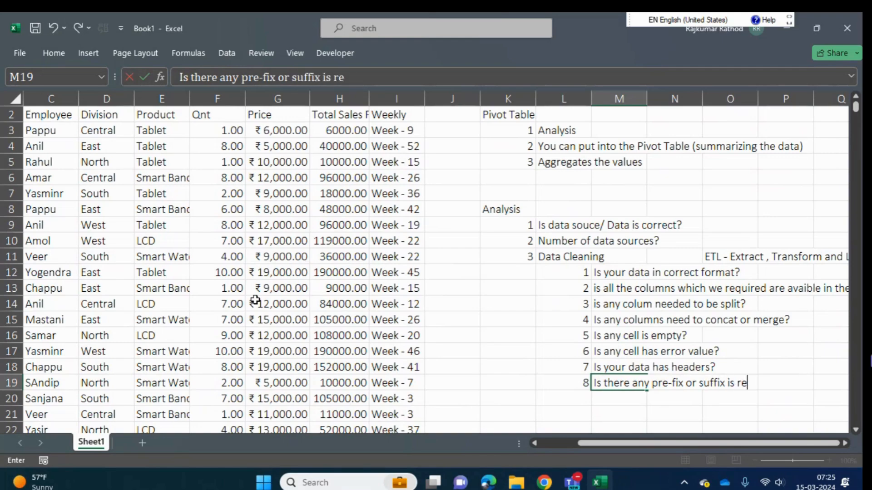
type("?")
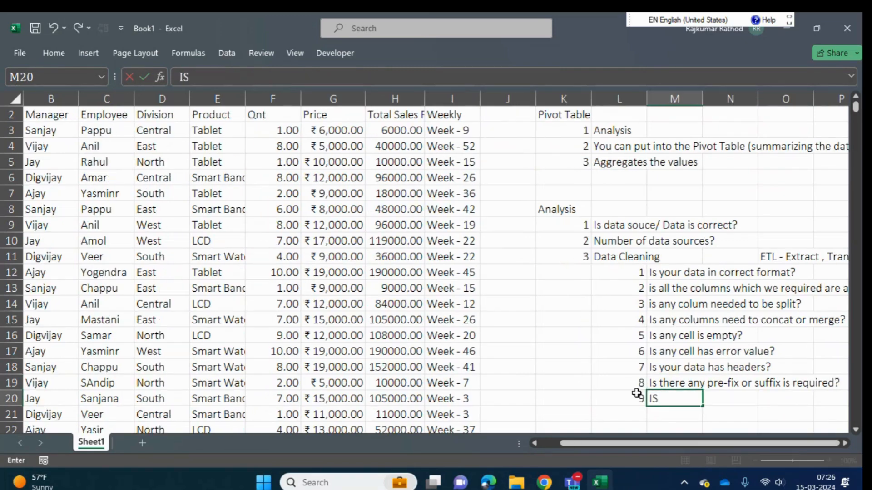
- Begin data cleaning check 9 in M20 with the text "Is any column need to create"
type("any column")
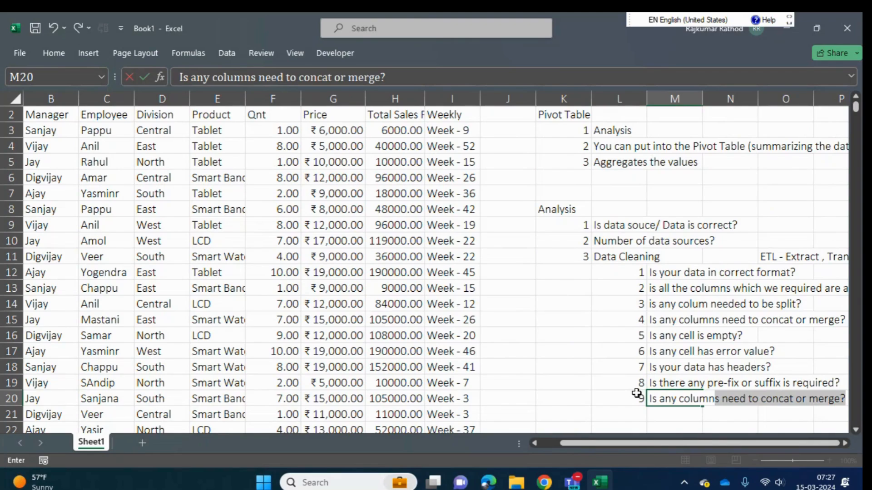
type(" need to")
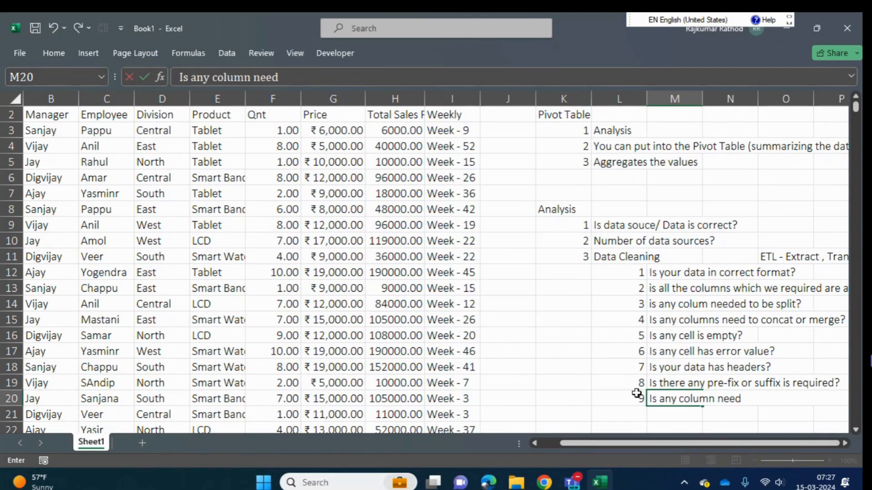
type(" crea")
key("BackSpace")
type("eate")
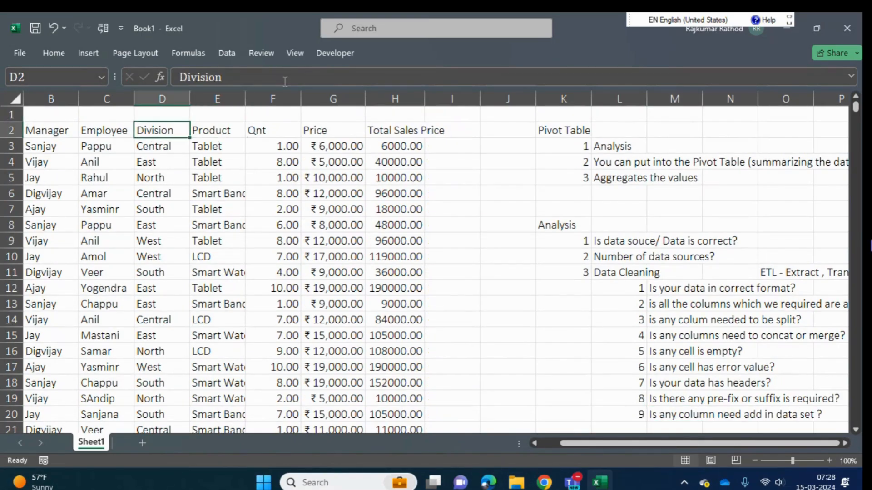
- Examine the extent of the sales table from the Date header down to row 1107 and across to Total Sales Price
key("Left")
key("Left")
key("Left")
key("ctrl+shift+Right")
key("ctrl+shift+Down")
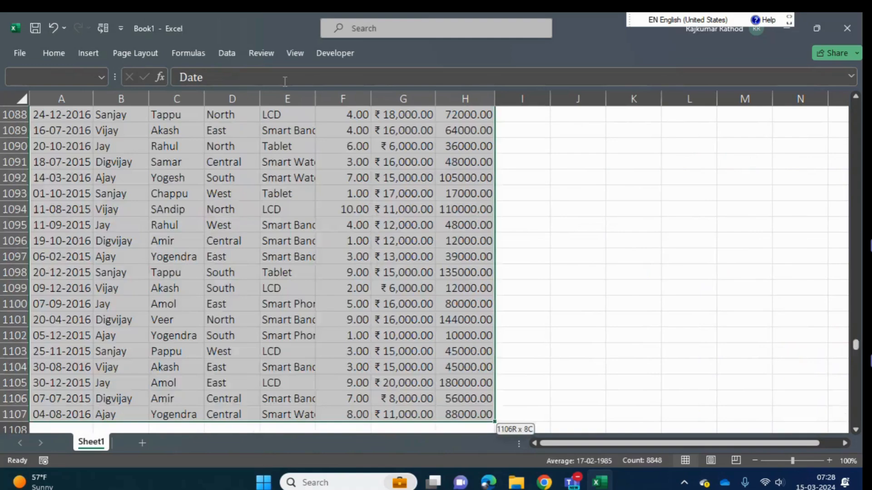
key("ctrl+Home")
key("Right")
key("Right")
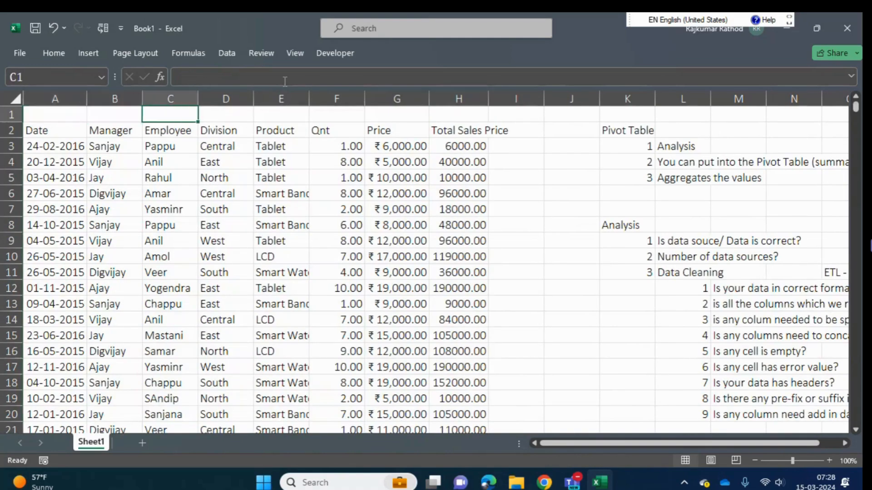
key("Down")
key("Right")
key("Right")
key("Right")
key("Right")
key("Right")
key("Right")
key("Right")
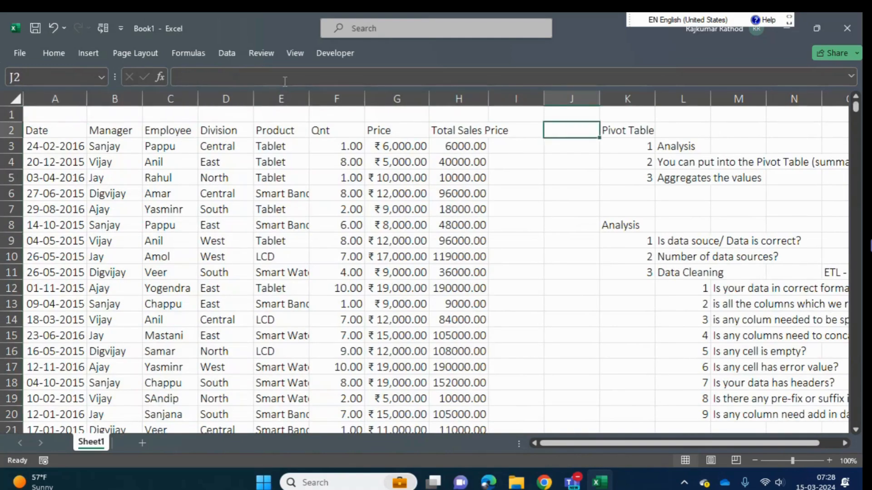
- Review the nine data cleaning checks, reading the first one about correct data format in M12
key("Down")
key("Down")
key("Down")
key("Down")
key("Down")
key("Down")
key("Down")
key("Down")
key("Down")
key("Down")
key("Down")
key("Down")
key("Right")
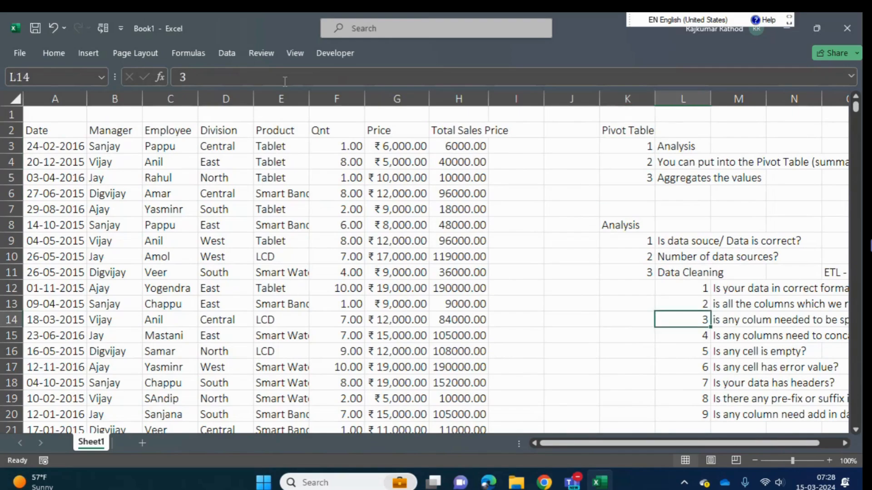
key("Right")
key("Up")
key("Up")
key("Up")
key("Right")
key("Down")
key("Left")
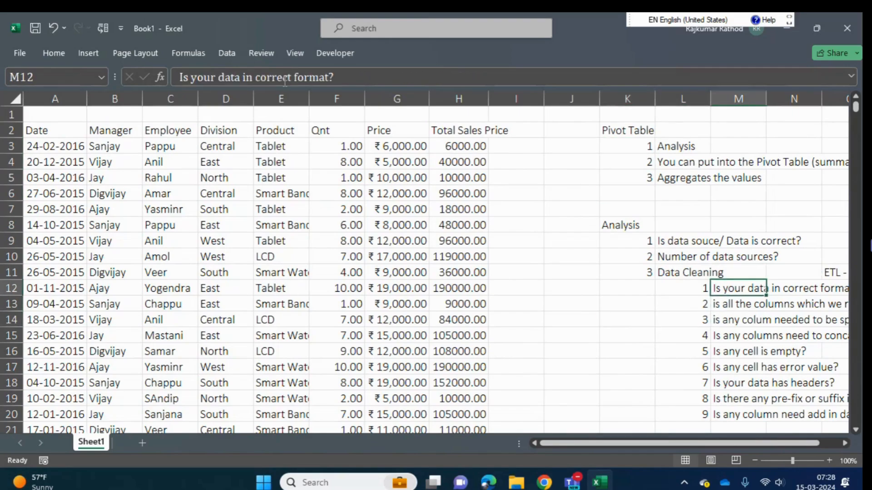
key("Right")
key("Right")
key("Left")
key("Left")
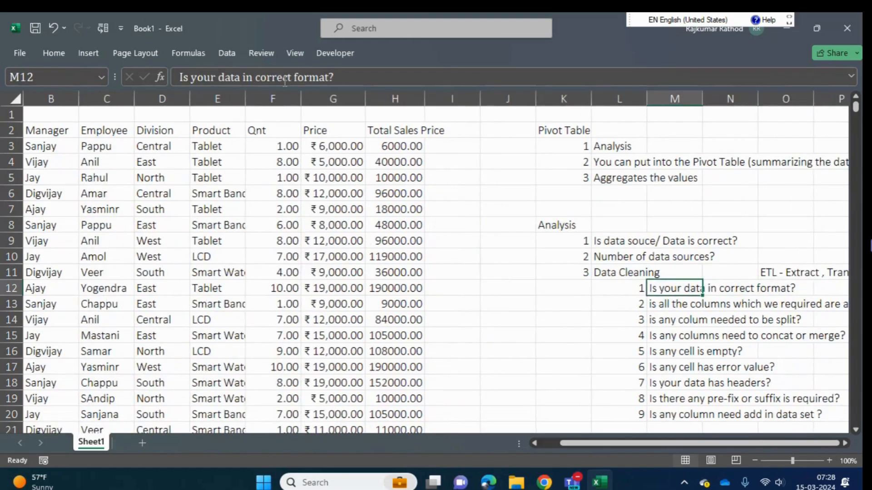
- Examine the header row of the sales table from Date to Total Sales Price
key("Left")
key("Left")
key("Left")
key("Left")
key("Left")
key("Left")
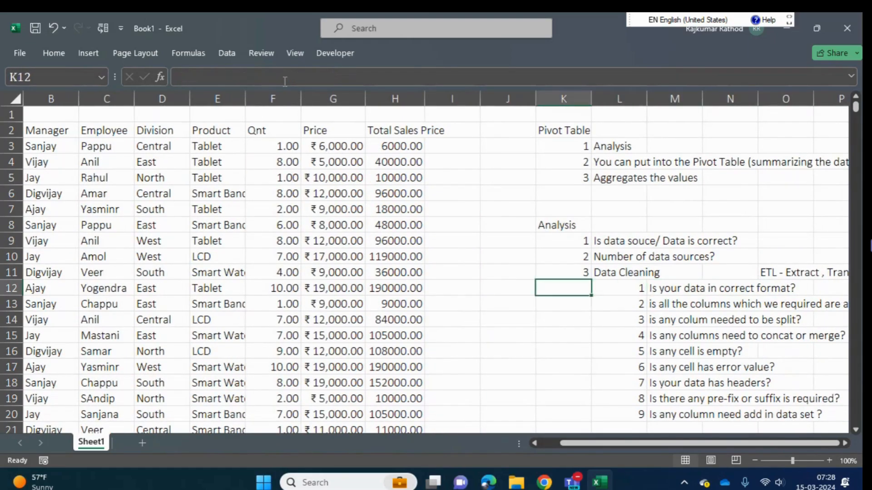
key("ctrl+Up")
key("ctrl+Left")
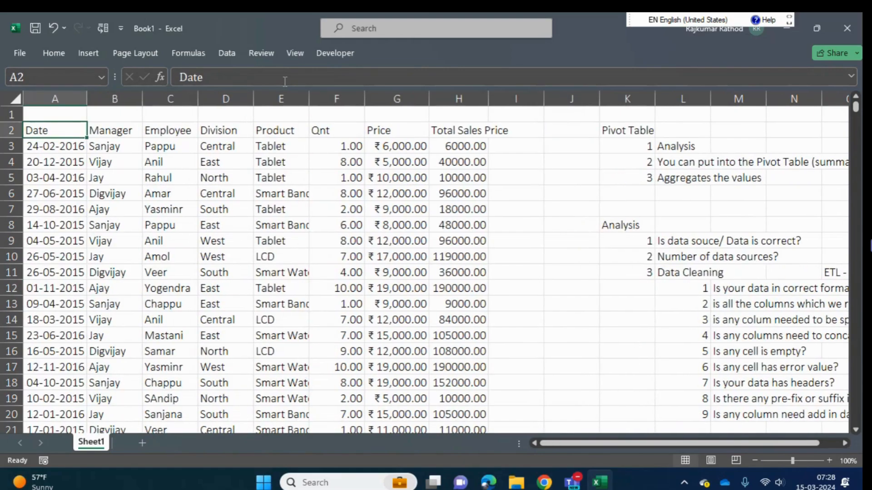
key("Right")
- Highlight the number of the first data cleaning check in L12 with a fill colour
key("Right")
key("ctrl+Right")
key("ctrl+Right")
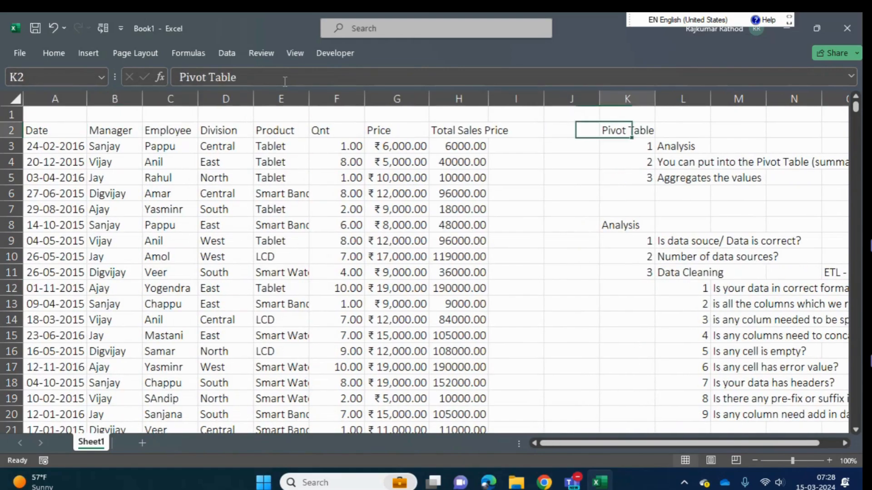
key("Right")
key("Down")
key("Down")
key("ctrl+Down")
key("ctrl+Down")
key("Down")
key("Down")
key("Down")
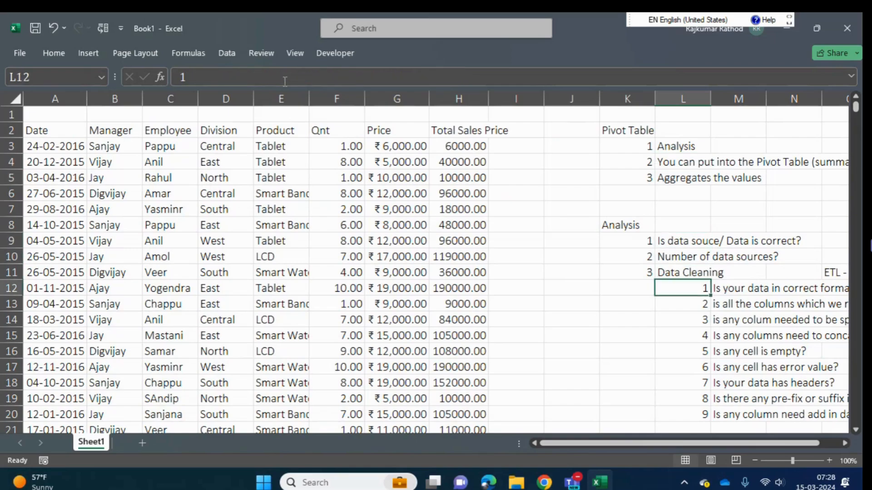
left_click(58, 54)
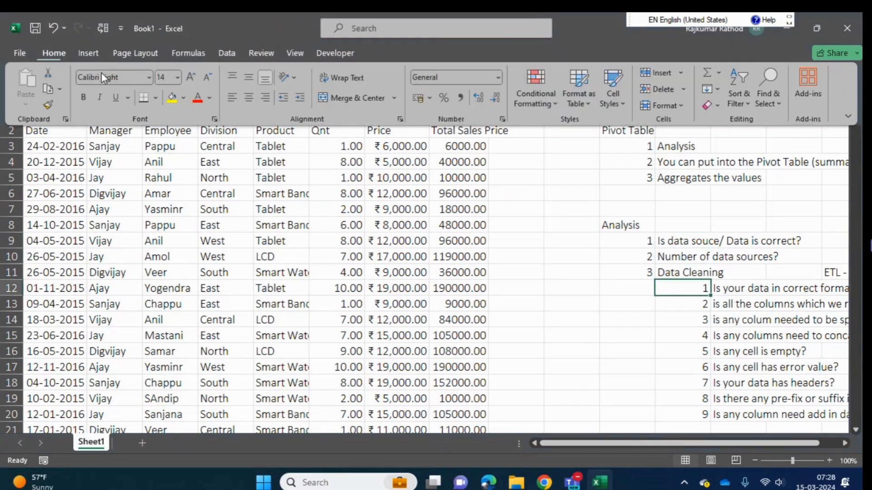
left_click(171, 100)
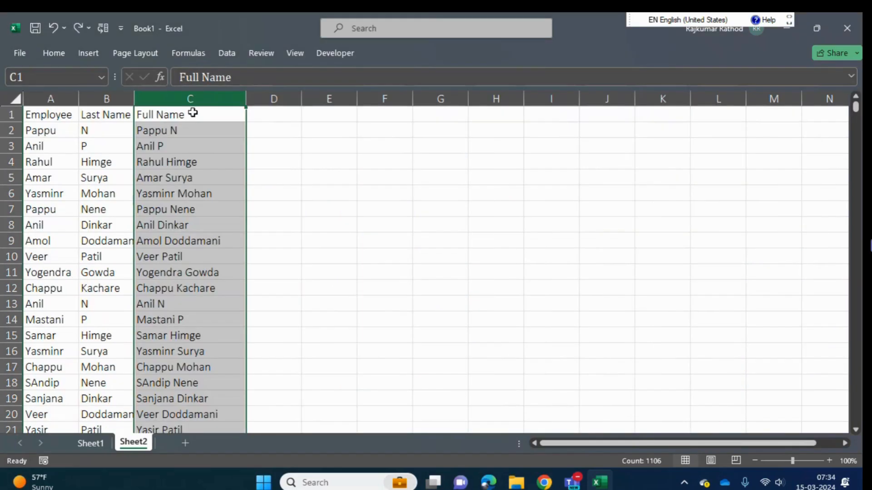
- Add the header "Flash Fill" in D1, beside the Full Name column on Sheet2
left_click(273, 132)
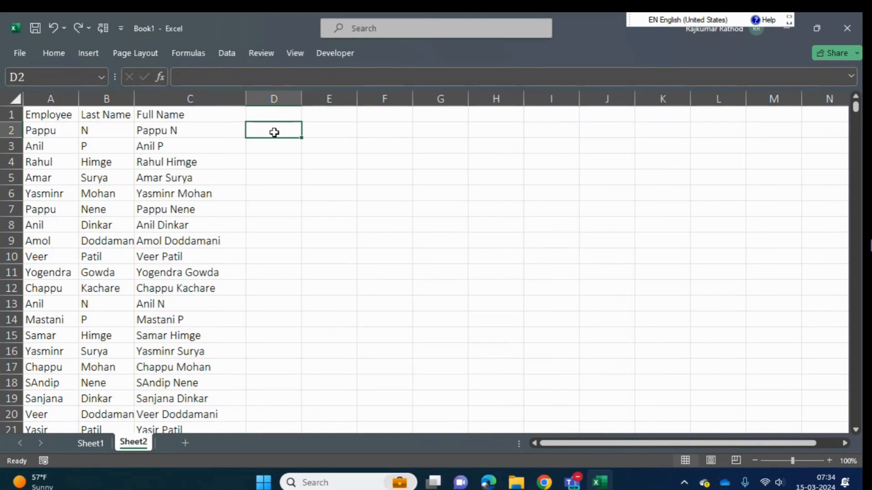
key("Up")
type("Ful")
key("BackSpace")
key("BackSpace")
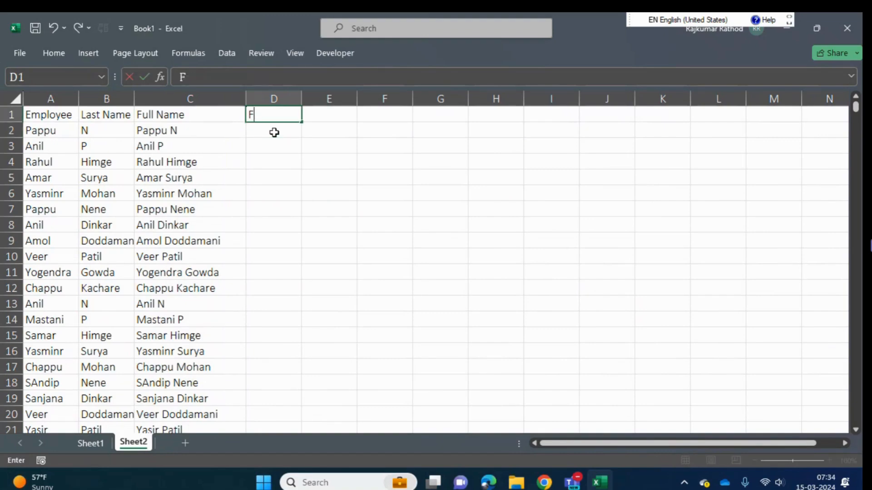
type("lash Fill")
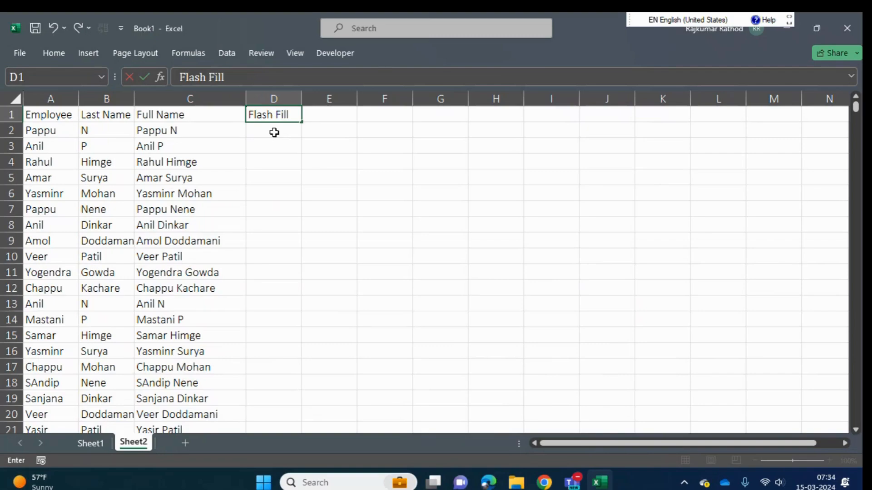
key("Return")
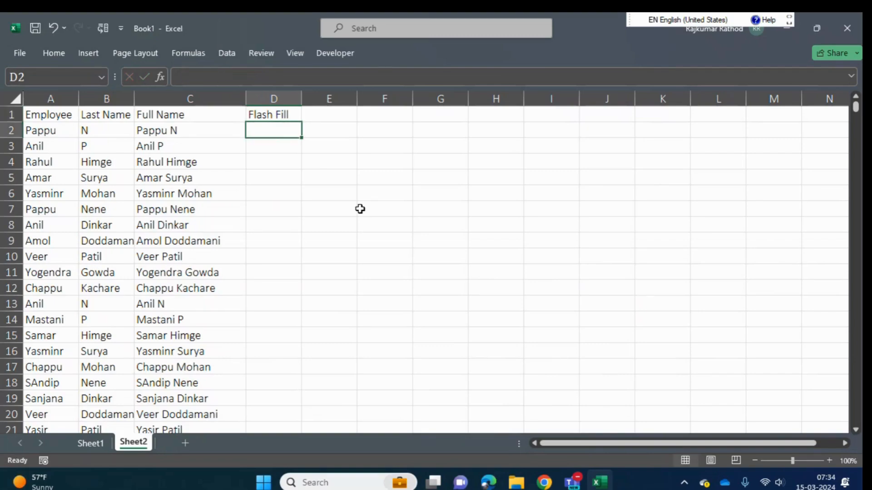
- Enter the first row's last name in D2 as the example and apply Flash Fill to the column
type("N")
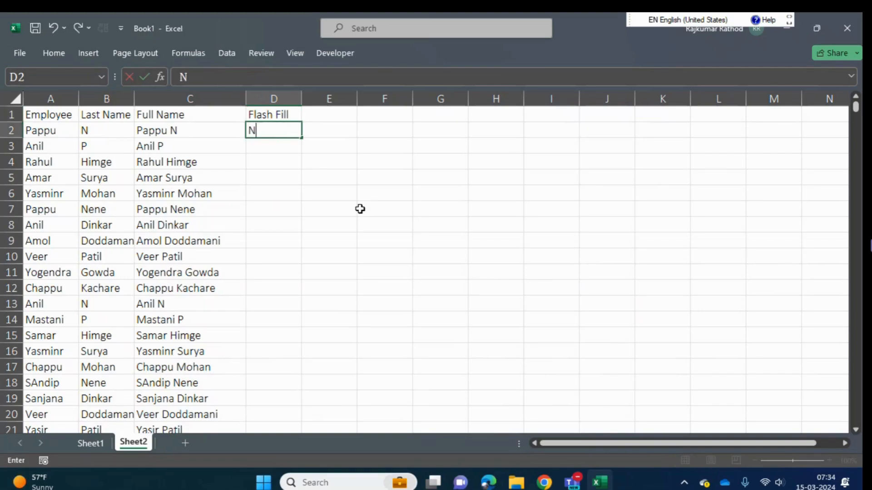
left_click(53, 53)
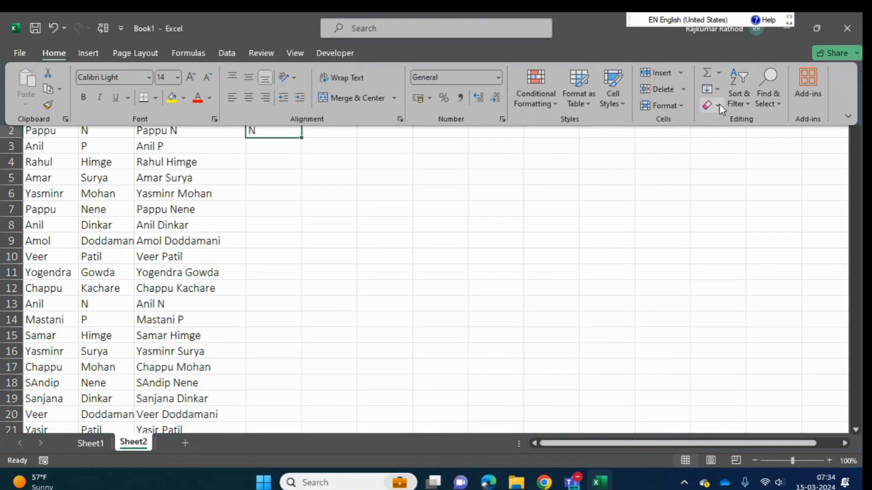
left_click(717, 90)
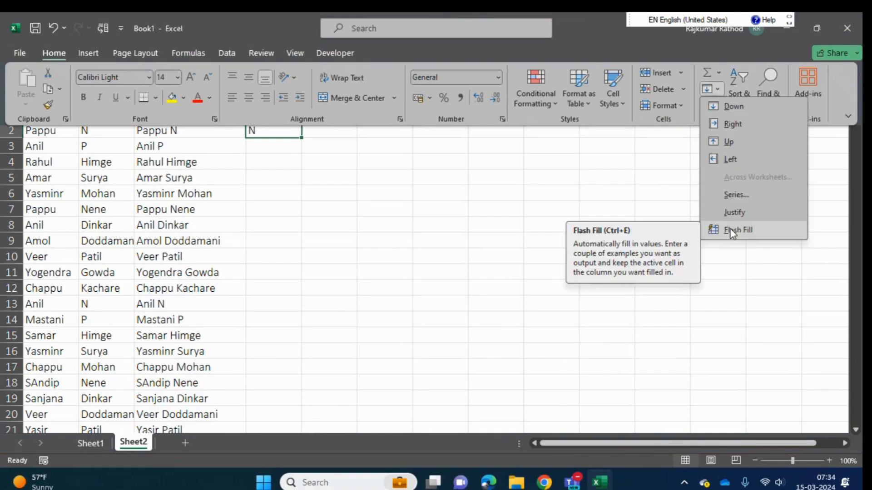
left_click(223, 54)
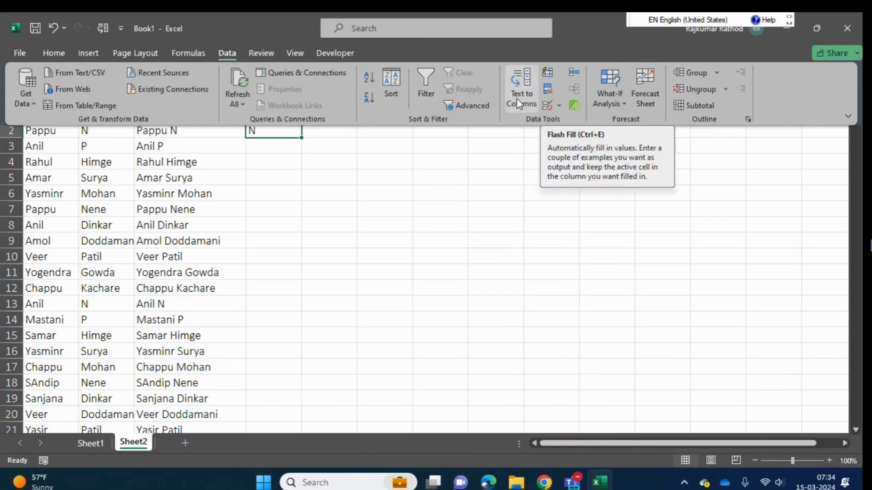
left_click(547, 75)
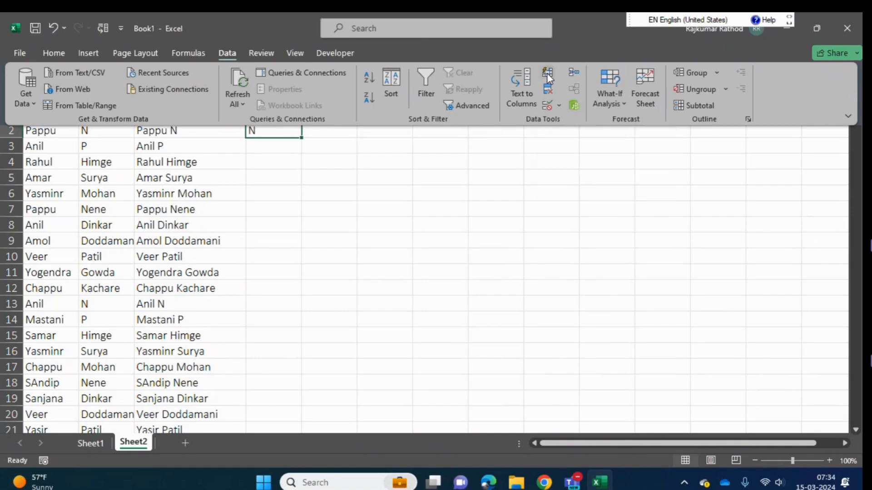
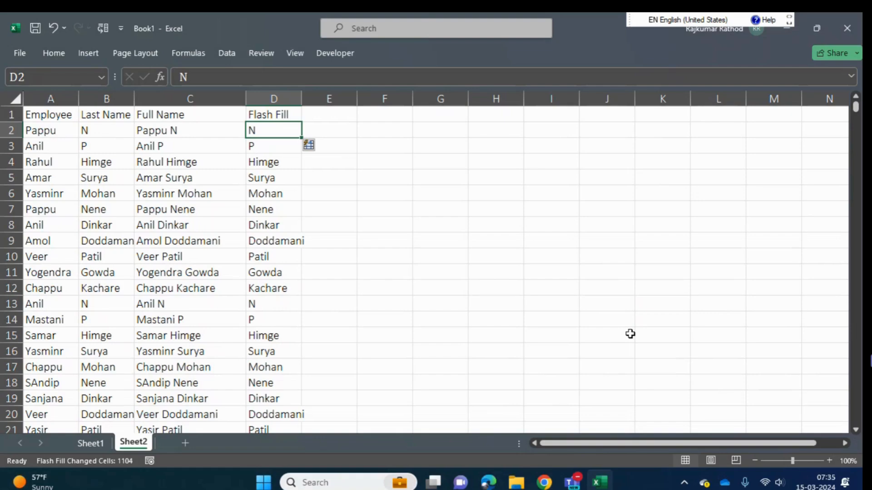
- Undo the Flash Fill and its example entry in column D, and clear the header in D1
key("ctrl+z")
key("ctrl+z")
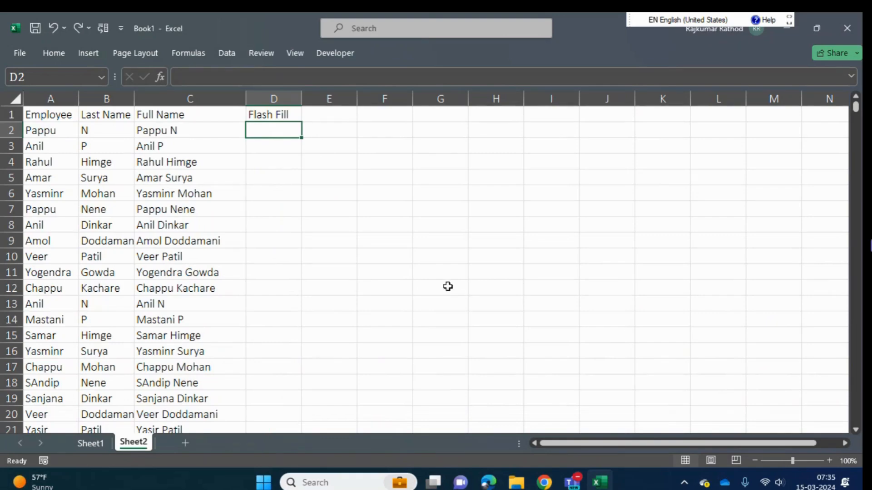
key("Up")
key("Delete")
- Examine the Full Name column on Sheet2 from its header down to the last row
key("Left")
key("Left")
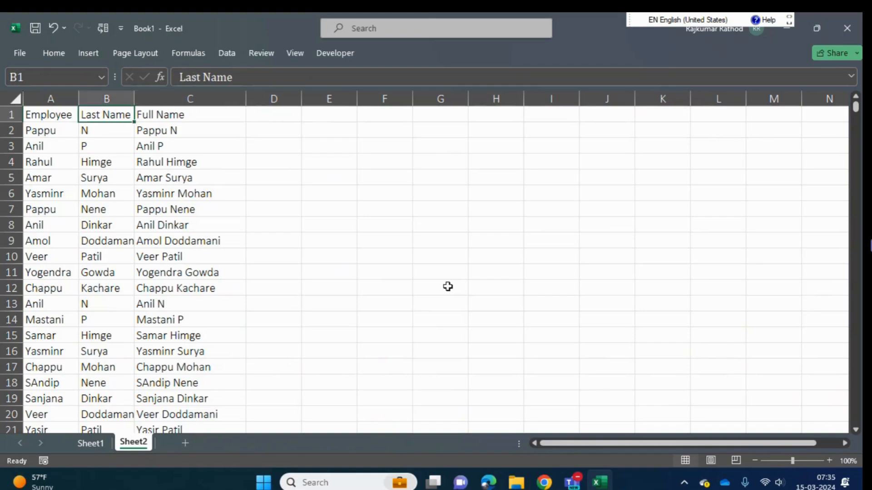
key("Right")
key("ctrl+shift+Down")
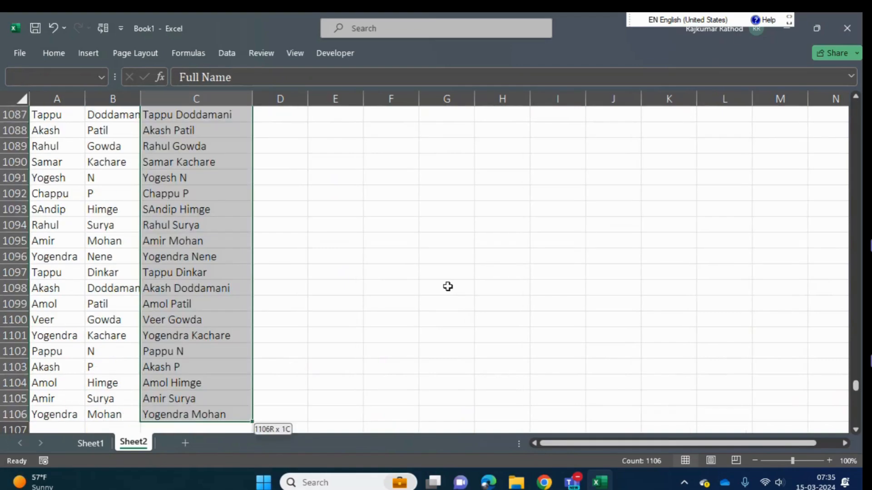
key("ctrl+shift+Up")
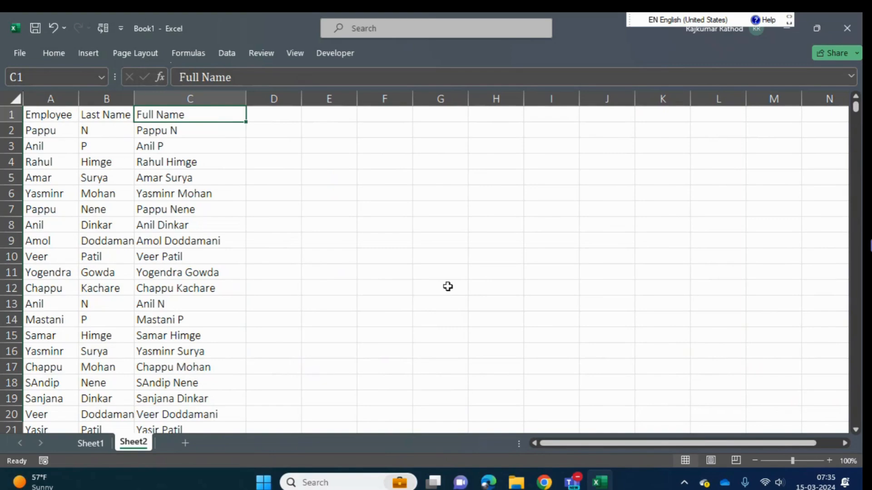
key("Down")
key("Left")
key("Up")
key("Right")
key("Right")
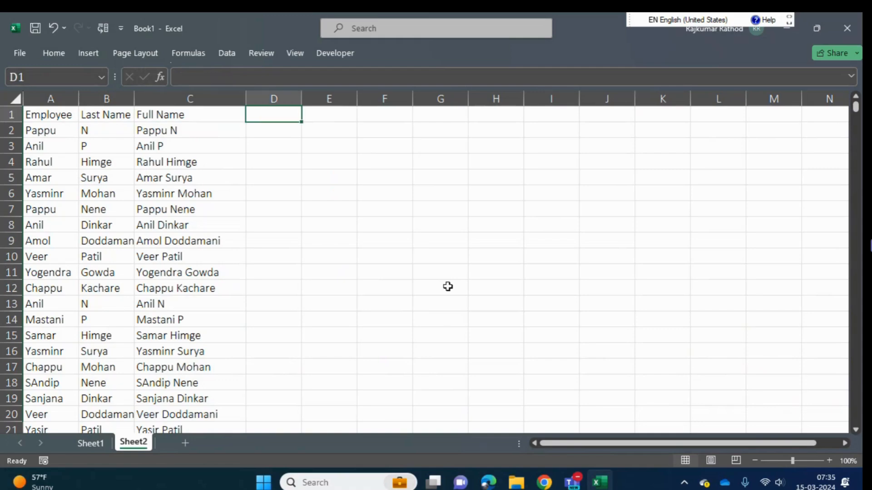
left_click(227, 54)
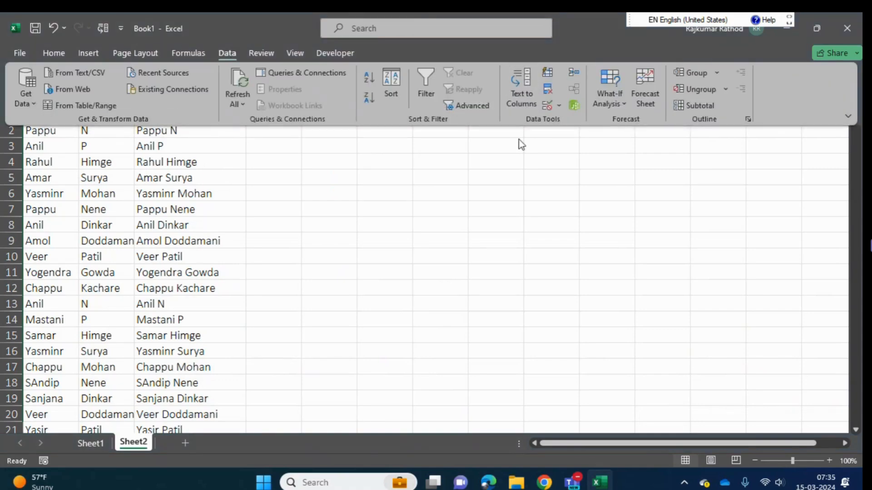
left_click(226, 182)
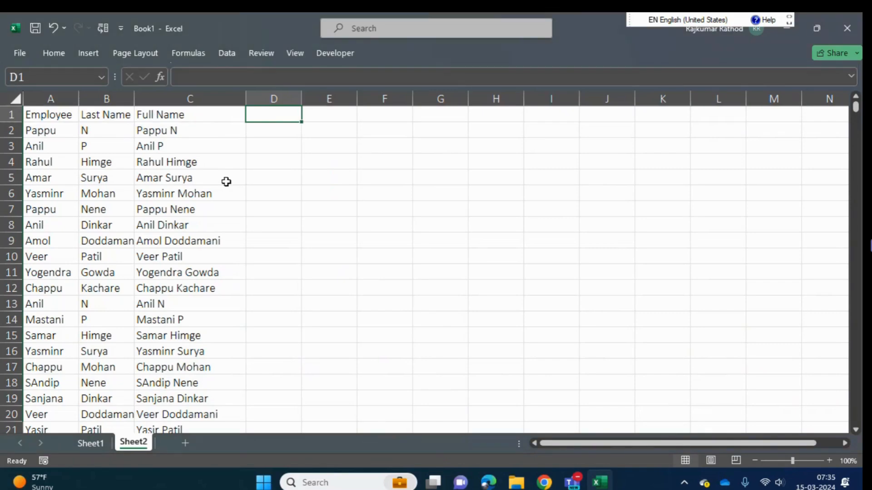
- Label D1 "Flash" and Flash Fill column D using the first row's last name in D2 as the example
type("Flash")
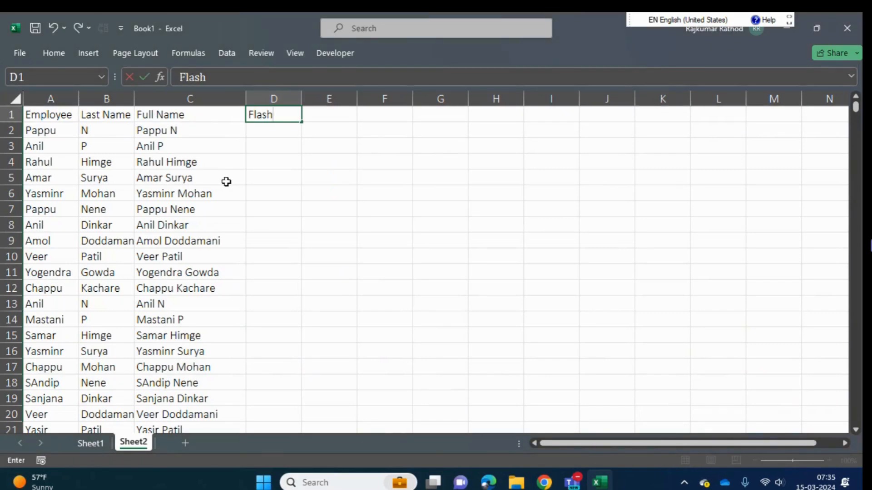
key("Return")
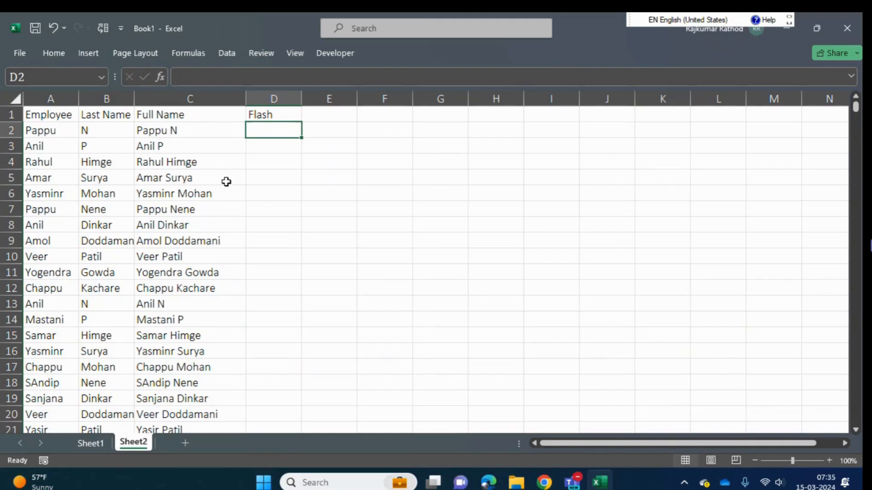
type("N")
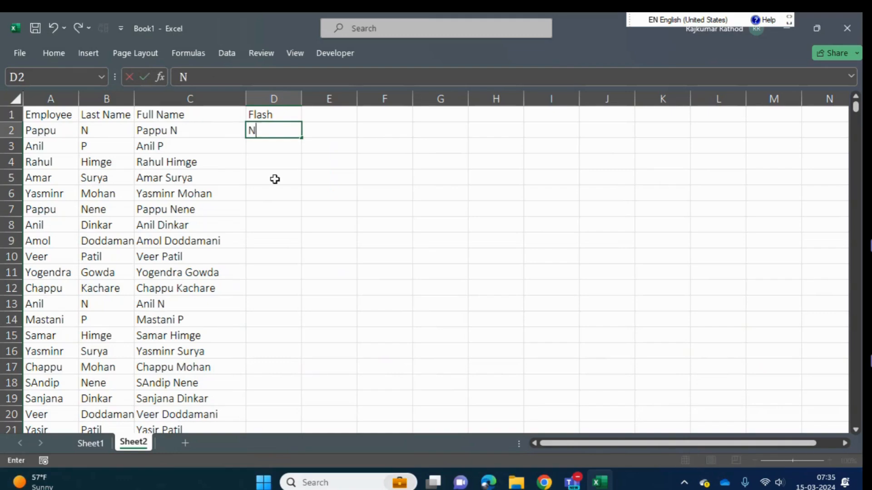
key("Return")
key("Up")
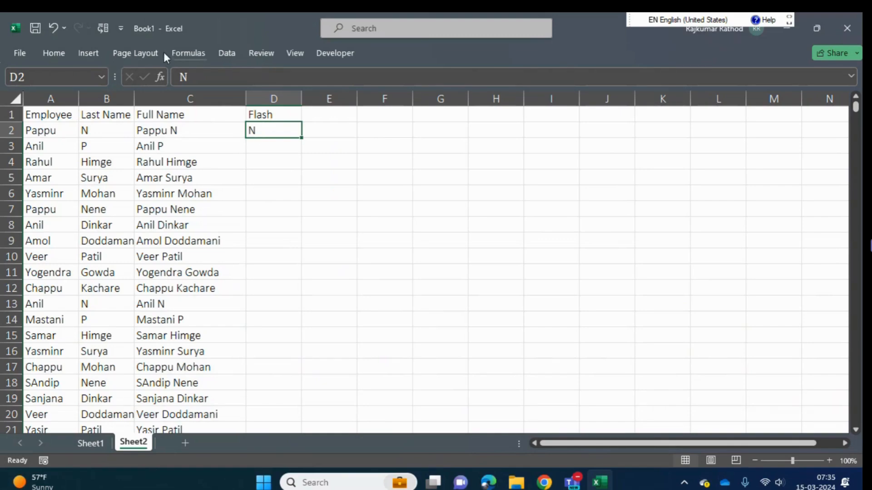
left_click(230, 51)
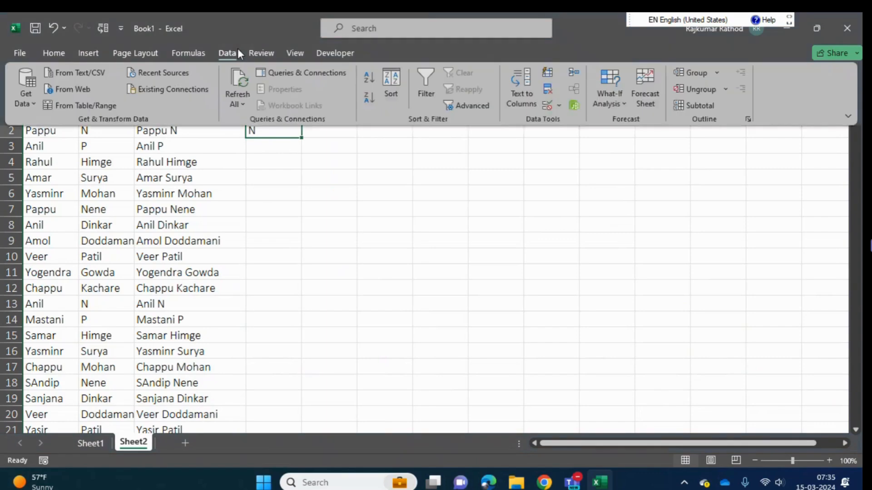
left_click(551, 75)
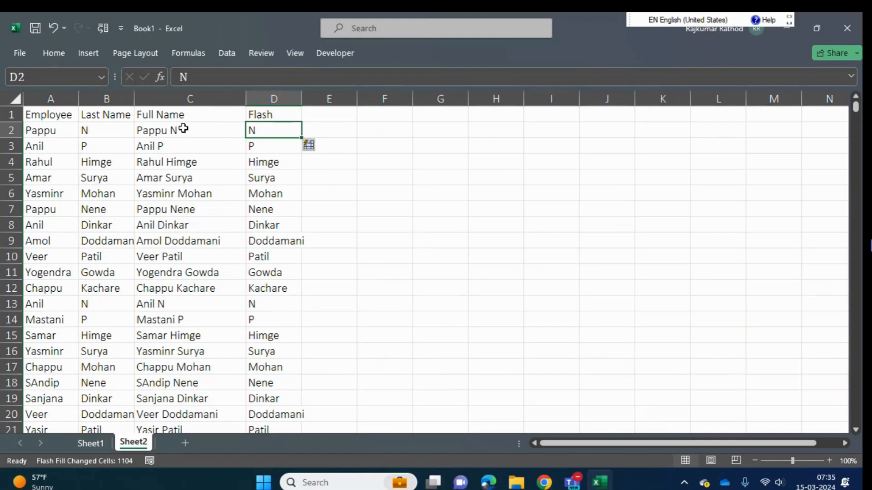
- Compare the last names filled into column D with the Full Name column down to the last row
left_click_drag(183, 128, 178, 415)
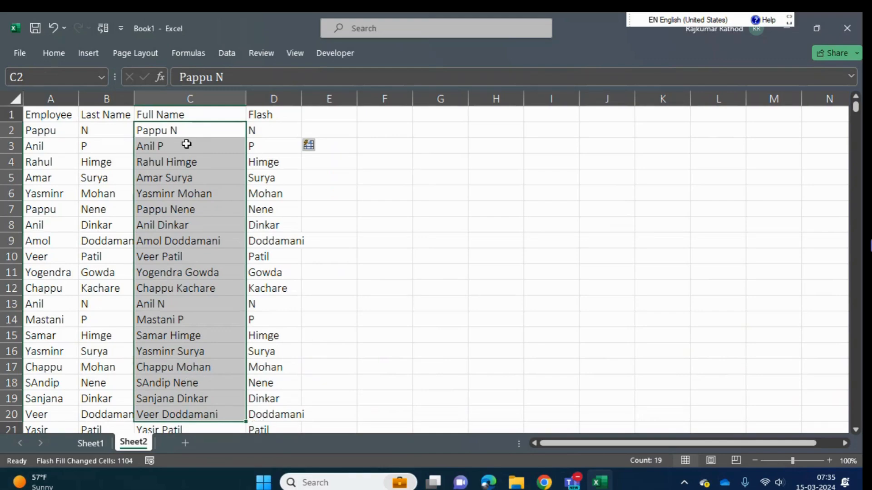
left_click(265, 131)
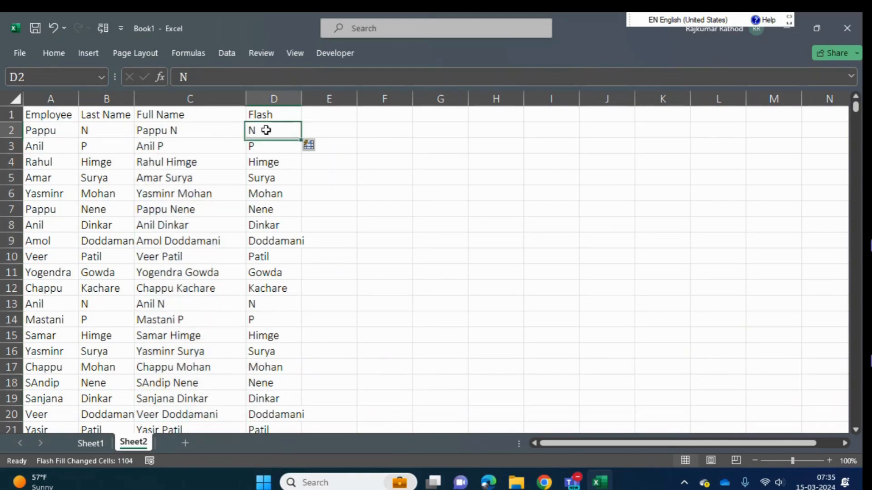
left_click_drag(265, 130, 260, 366)
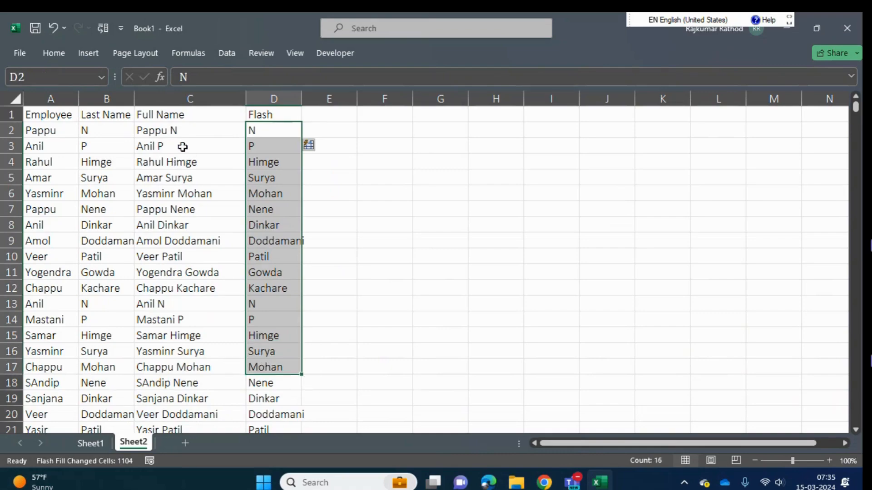
left_click(182, 145)
left_click(259, 141)
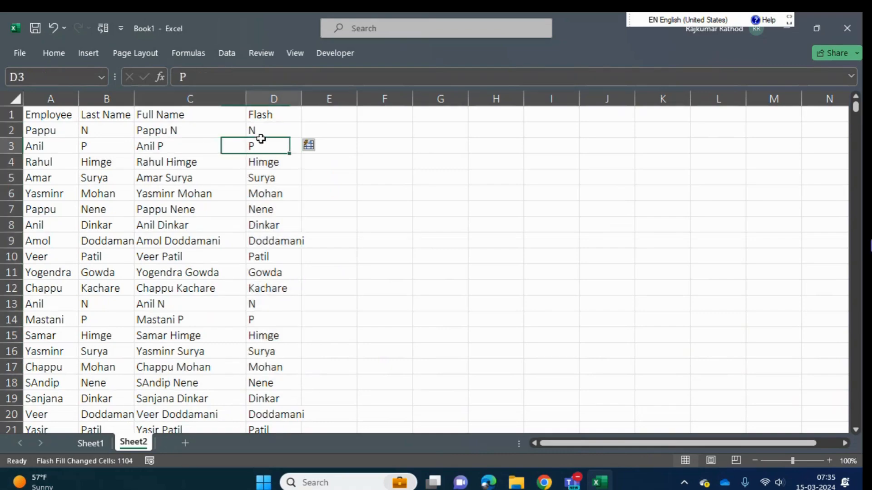
key("Left")
key("Up")
key("ctrl+shift+Down")
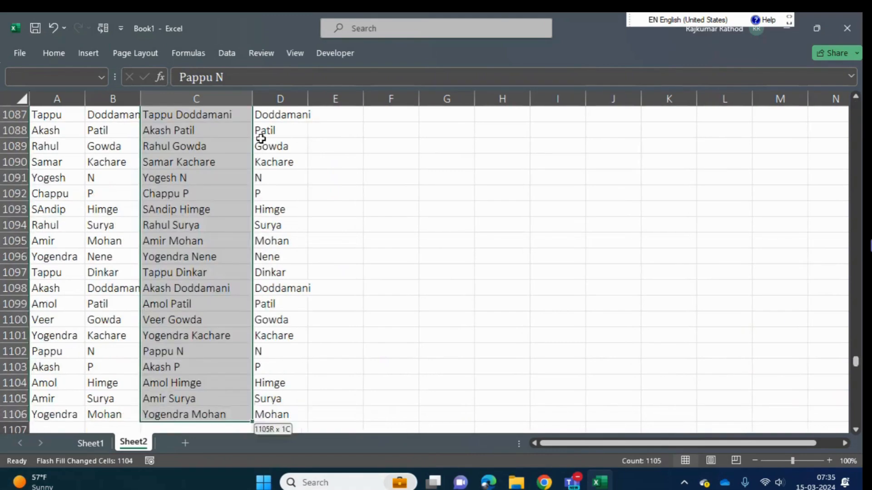
key("ctrl+Up")
key("Down")
key("ctrl+shift+Down")
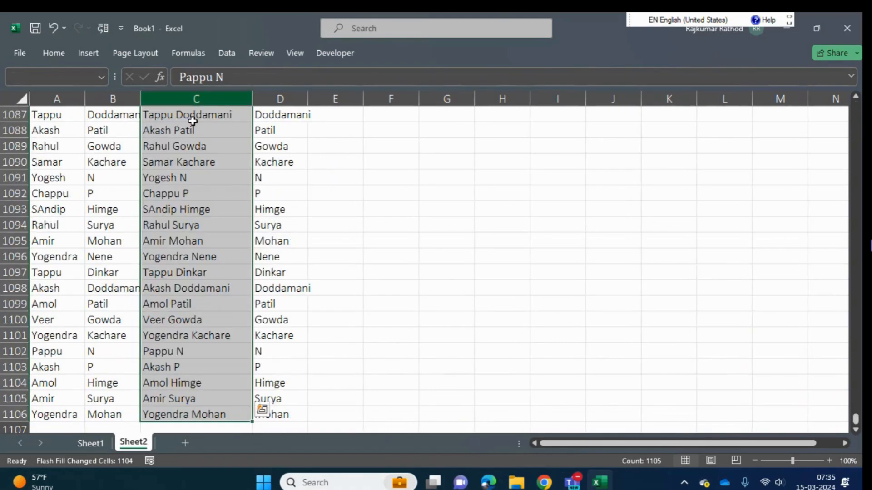
key("ctrl+Up")
key("Down")
key("Down")
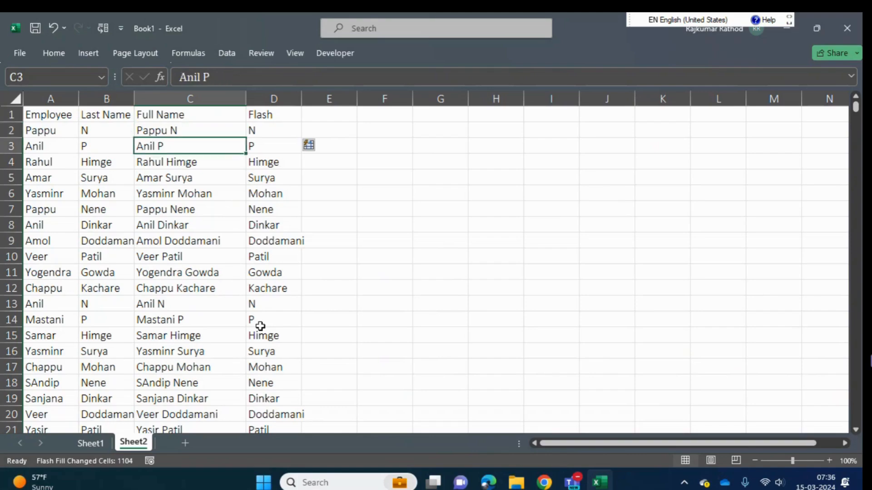
key("Up")
key("Right")
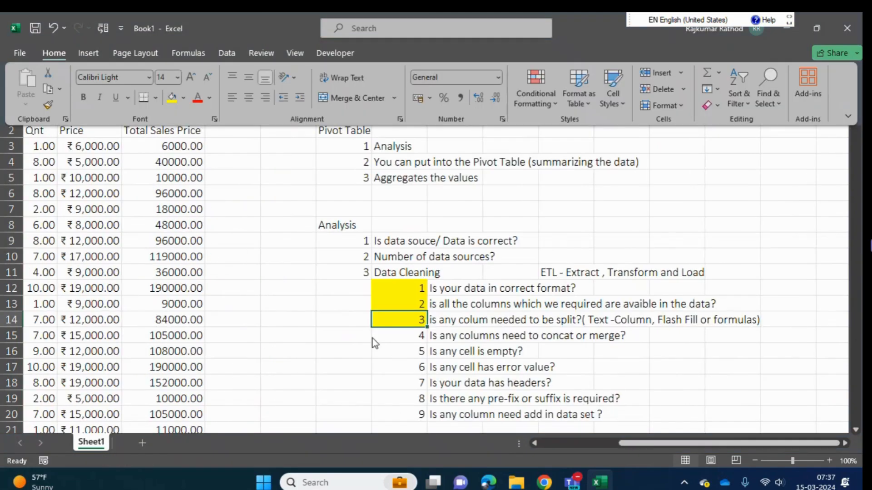
- Load the sales data A2:H1107 on Sheet1 into Power Query as a table with headers
left_click(138, 276)
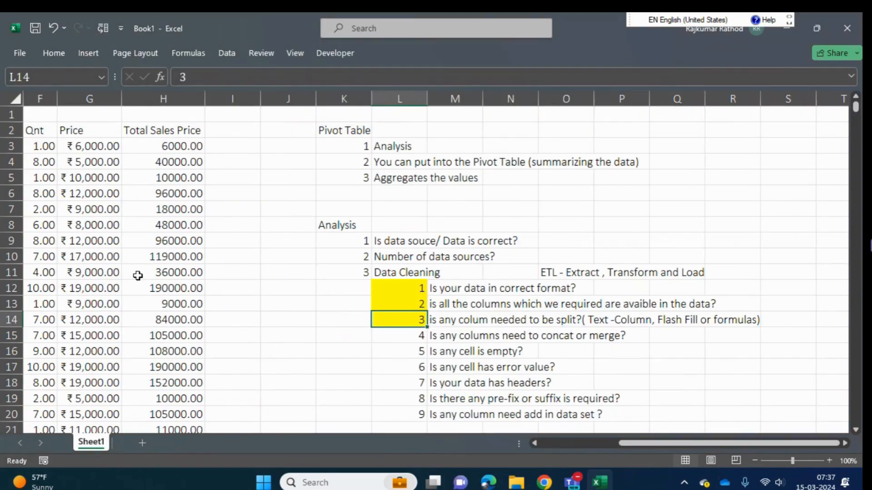
key("ctrl+Up")
key("Left")
key("Home")
key("ctrl+Up")
key("Up")
key("Down")
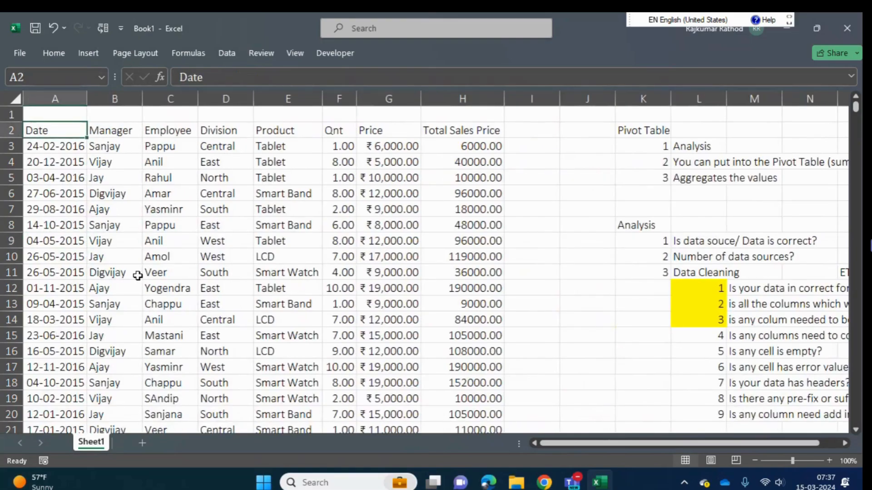
key("ctrl+shift+Right")
key("ctrl+shift+Down")
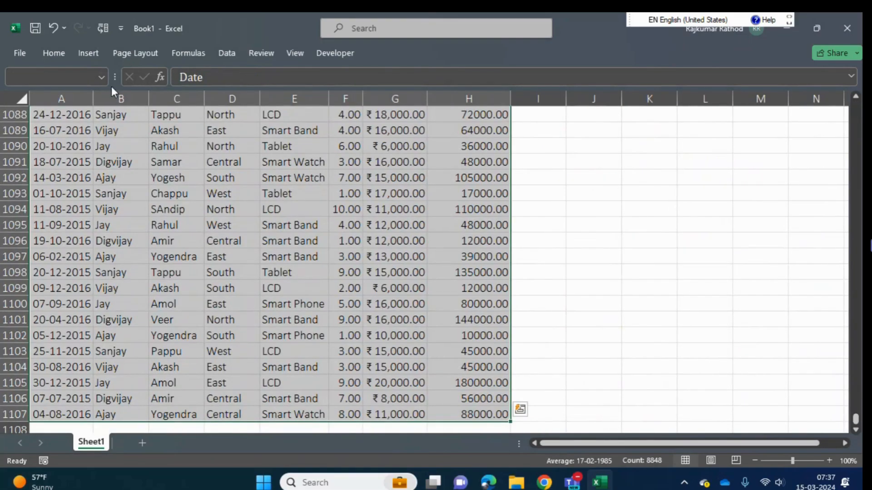
left_click(222, 53)
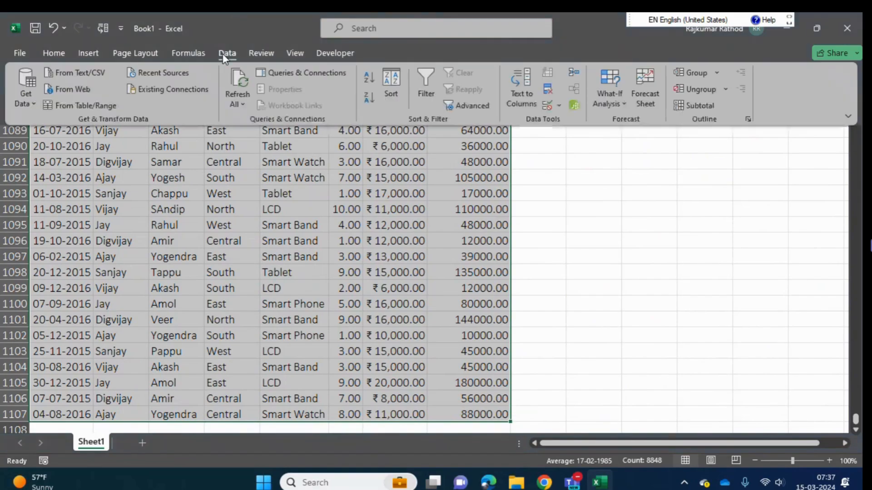
left_click(67, 106)
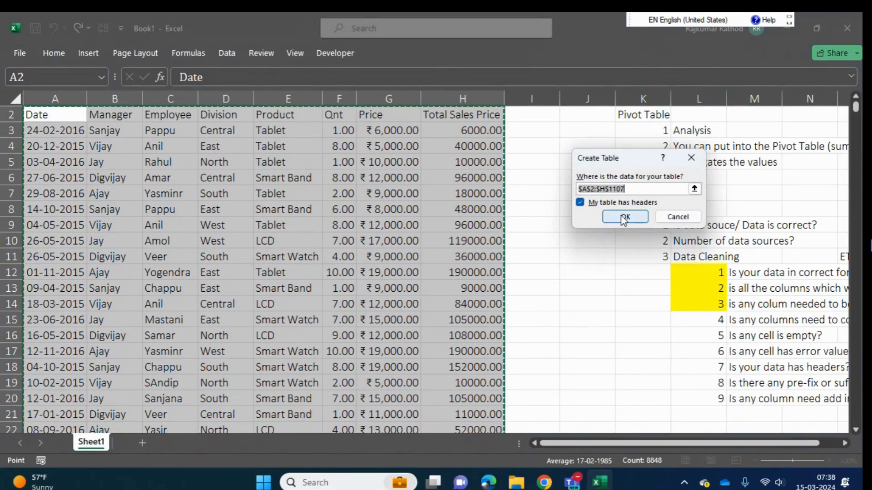
left_click(622, 217)
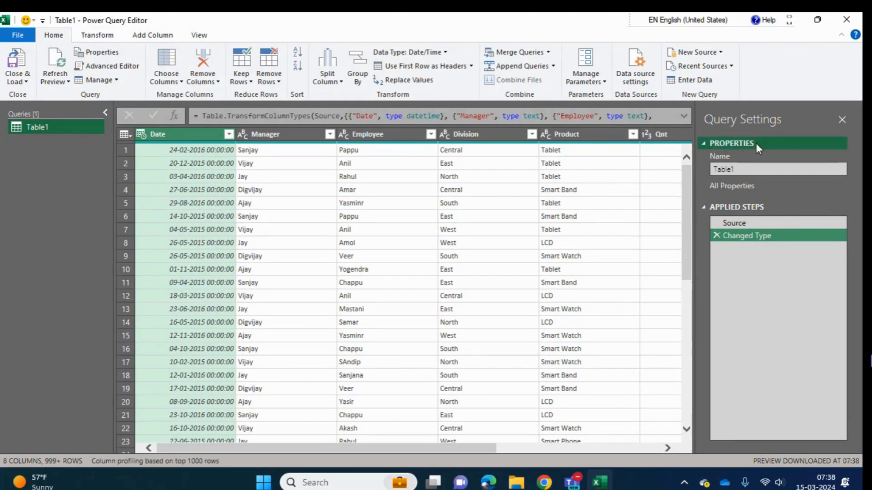
- Close the Power Query Editor and undo the conversion of the sales data into a table
left_click(840, 119)
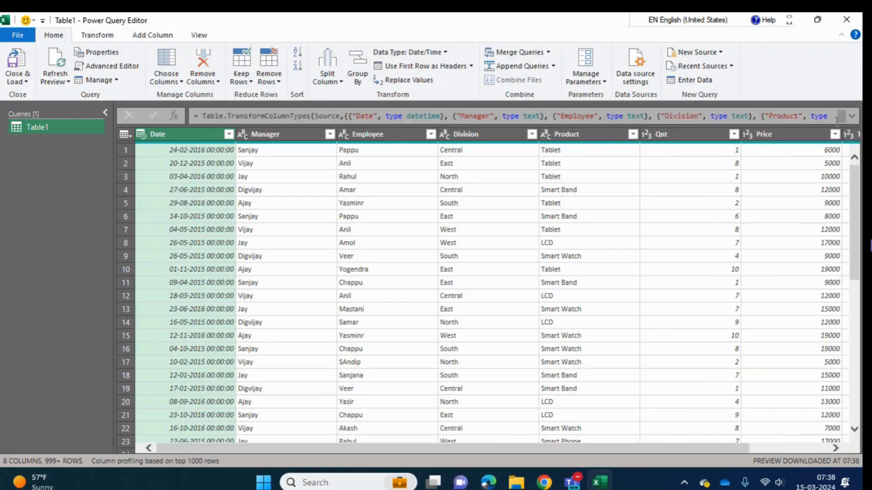
left_click(858, 19)
left_click(489, 267)
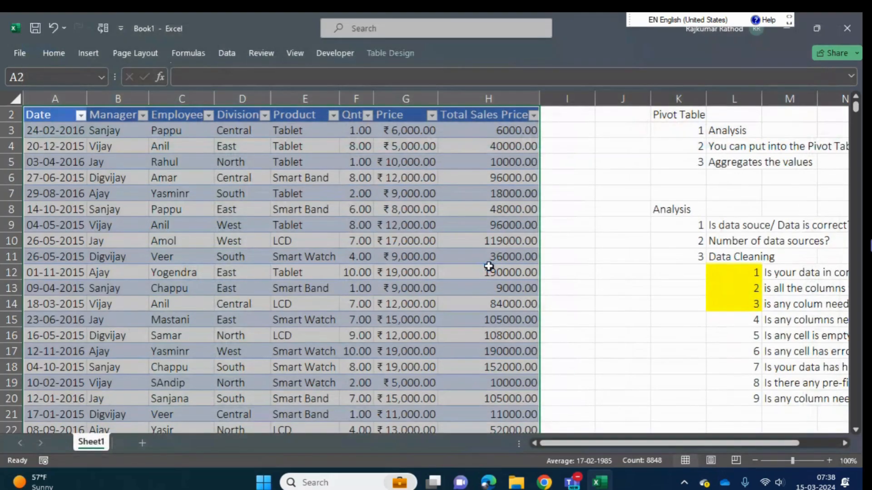
key("ctrl+z")
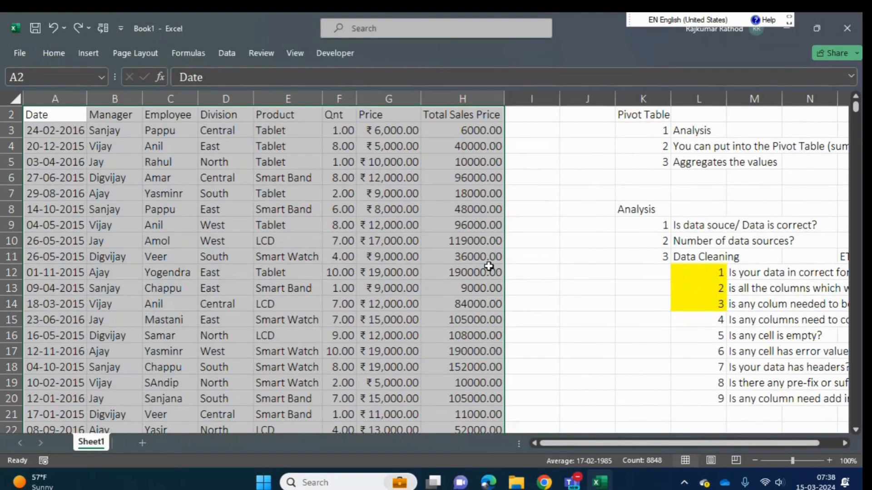
left_click(335, 226)
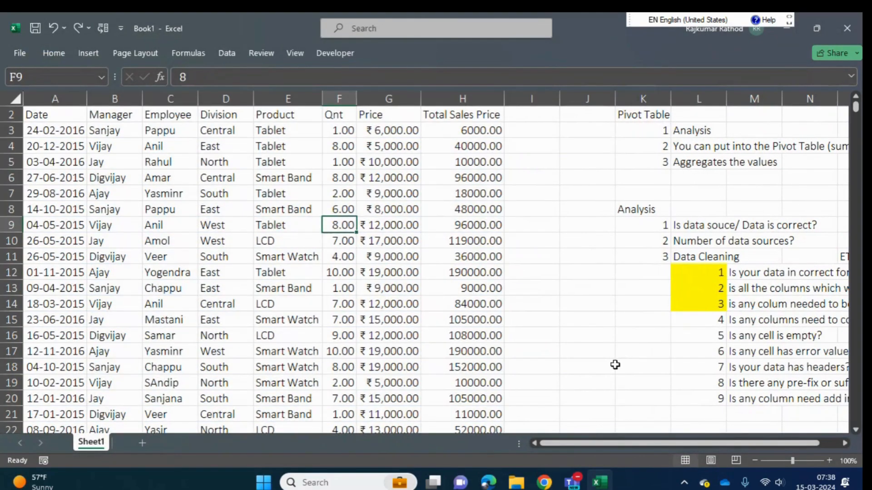
- Examine the wording of the data cleaning checks around row 16 of the checklist
left_click(714, 329)
key("Right")
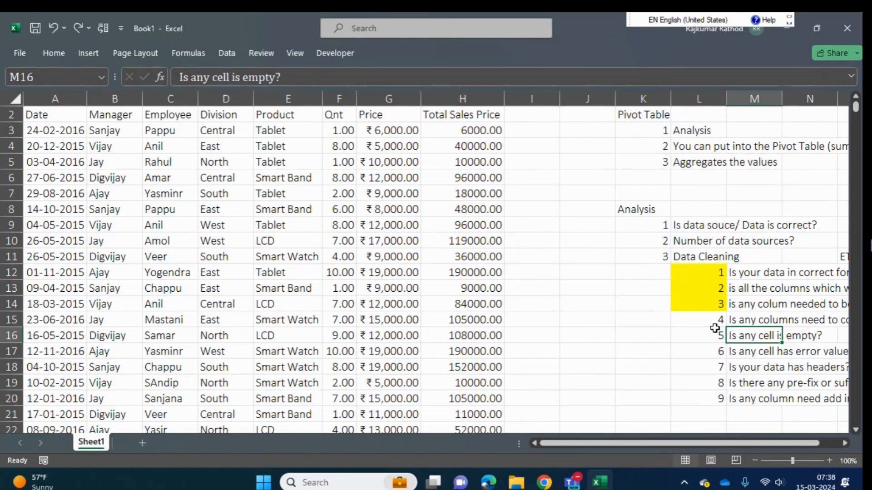
key("Right")
key("Left")
key("Right")
key("Right")
key("Right")
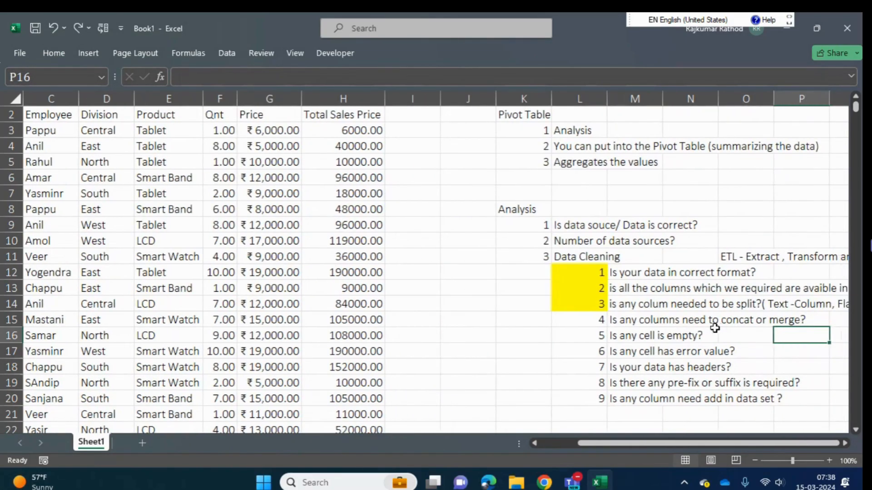
key("Left")
key("Left")
- Highlight check number 4 in cell L15 of the data cleaning list with yellow fill
key("Left")
key("Up")
key("Left")
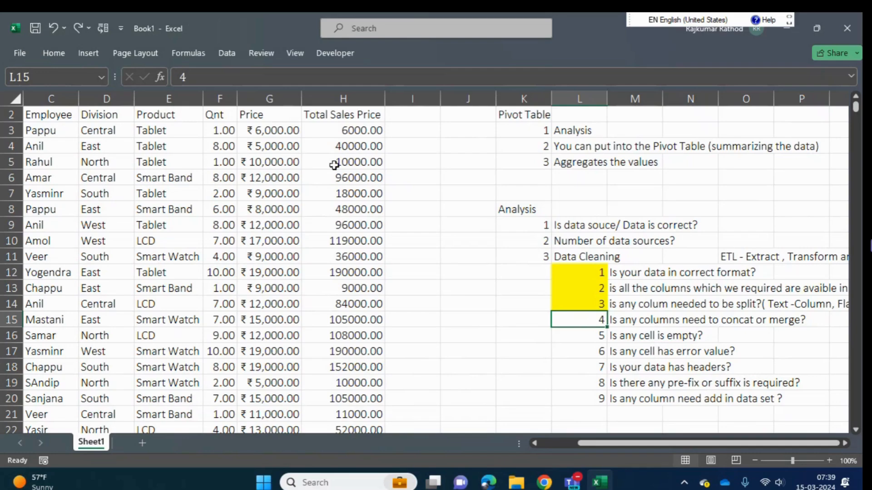
left_click(57, 51)
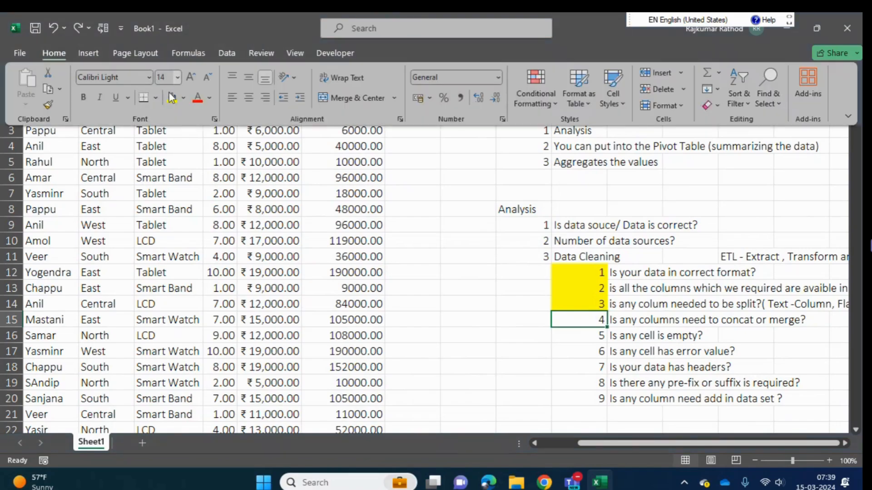
left_click(172, 97)
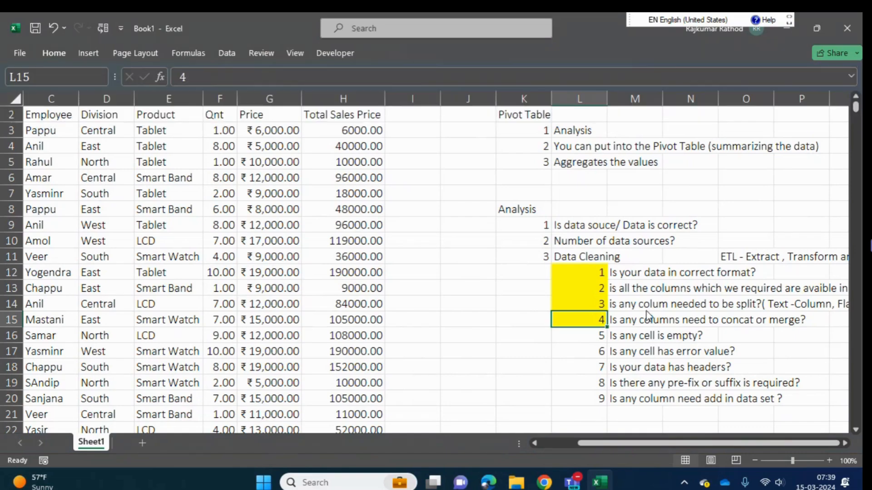
- Append "(Formula or using Power Query Editor)" to the concat or merge check in cell M15
left_click(626, 320)
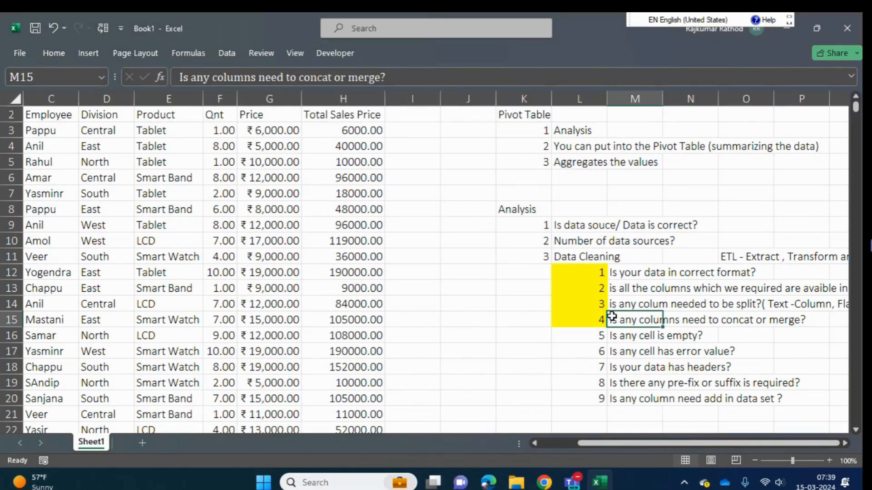
left_click(421, 80)
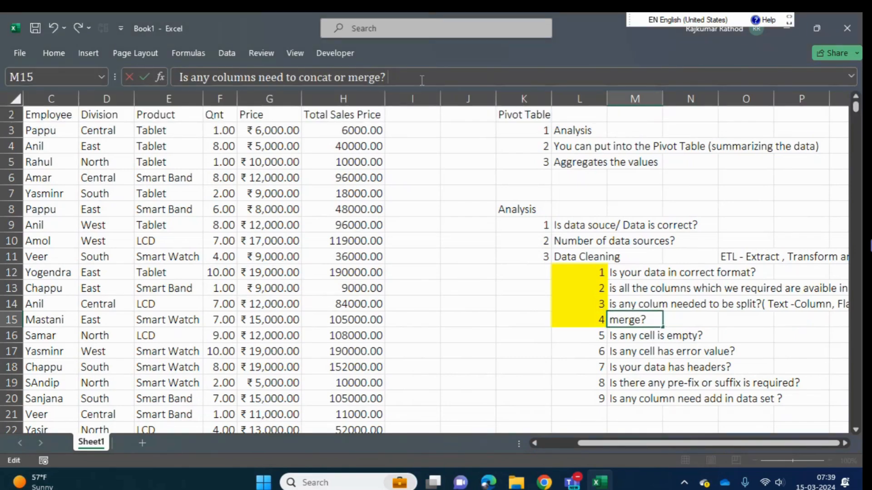
type("(F")
type("orm")
key("BackSpace")
type("rmula or usin")
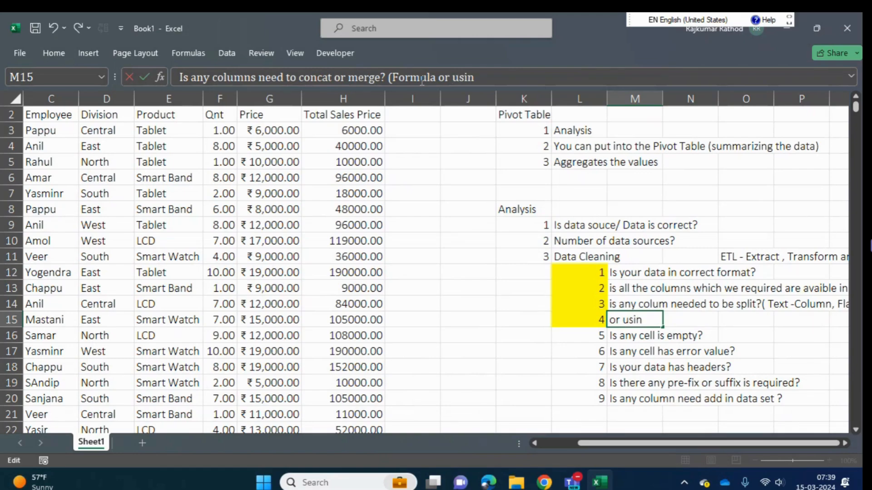
type("g Power Q")
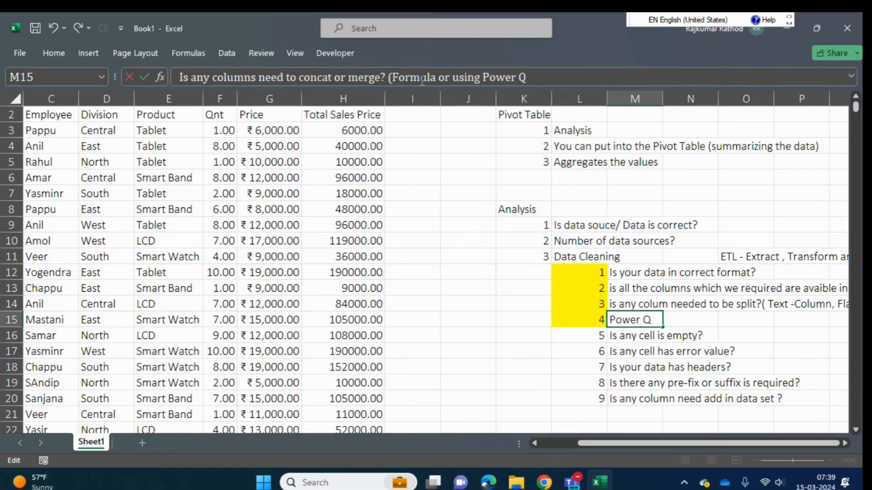
type("uery Edition")
key("BackSpace")
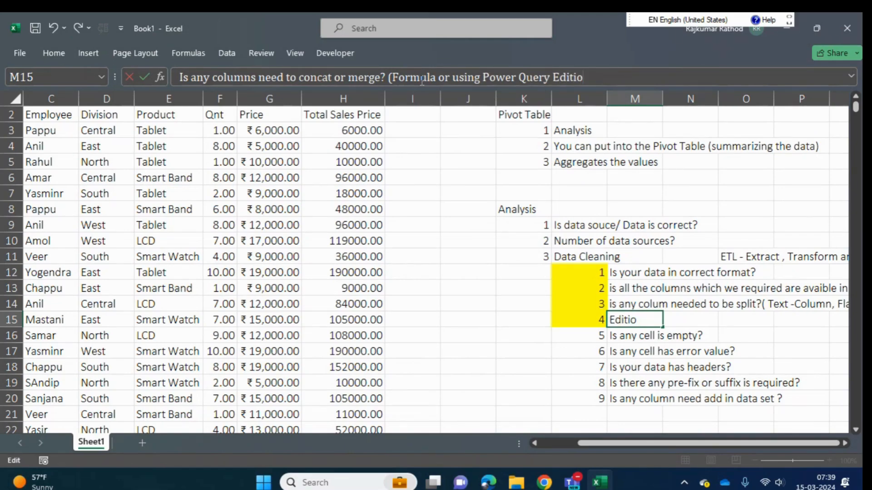
type("r)")
key("Return")
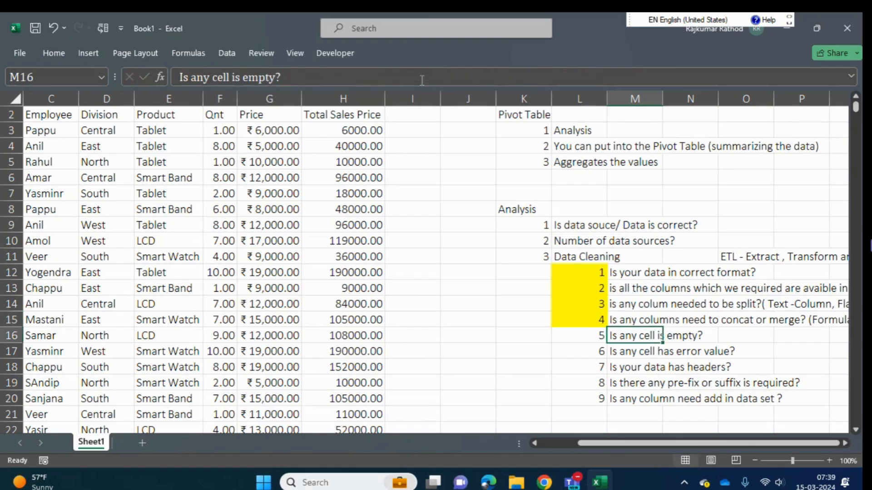
- Search the whole sales data range A2:H1107 for blank cells with Go To Special and dismiss the message
key("Left")
key("Left")
key("Right")
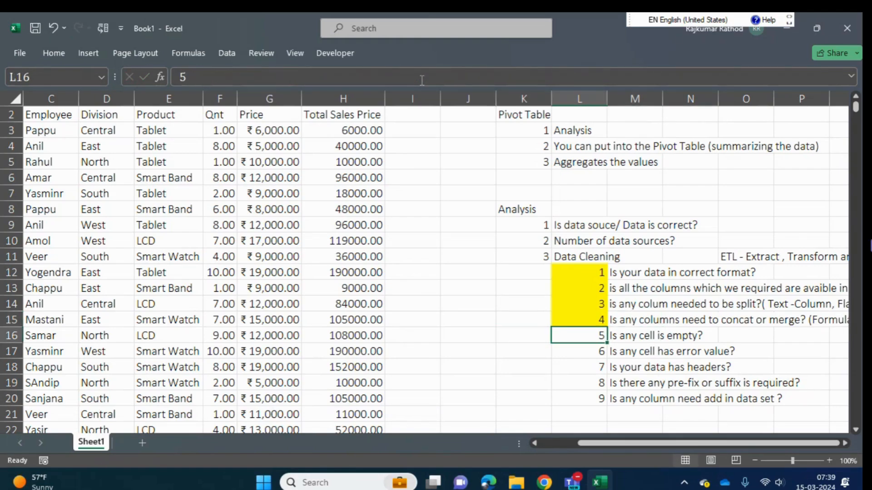
key("Left")
key("Left")
key("Left")
key("Left")
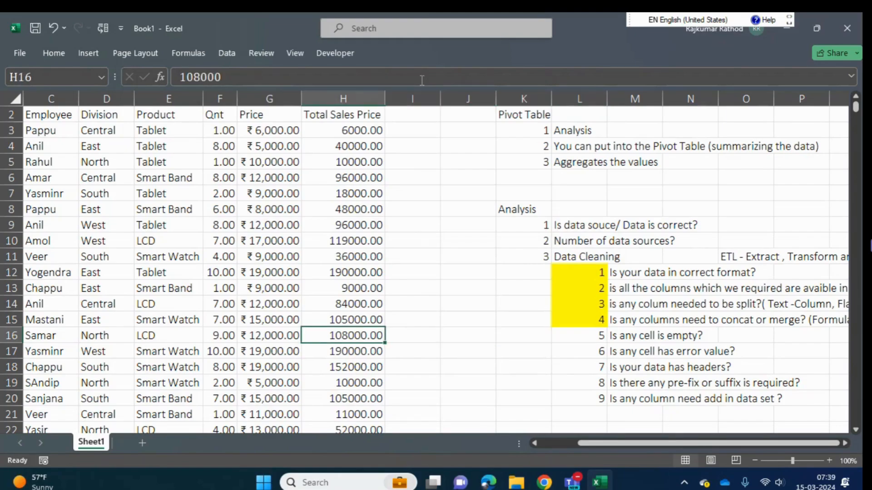
key("ctrl+Up")
key("Down")
key("ctrl+Left")
key("Up")
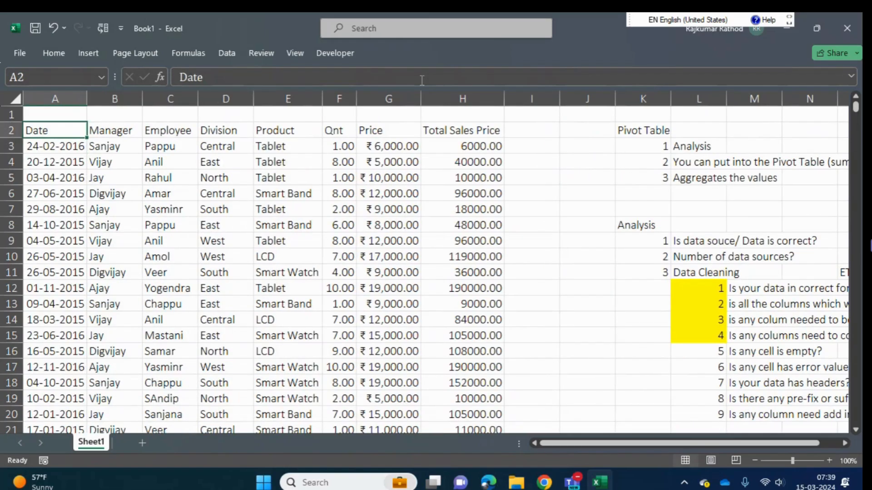
key("ctrl+shift+Down")
key("ctrl+shift+Right")
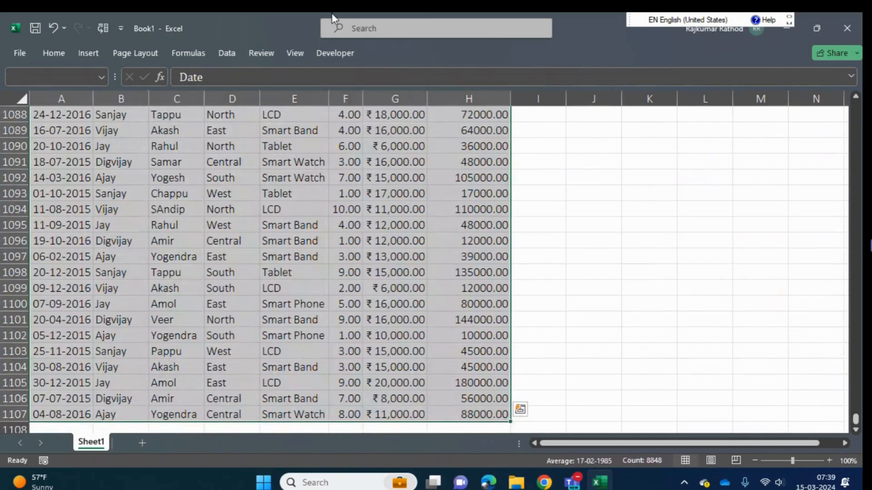
left_click(53, 53)
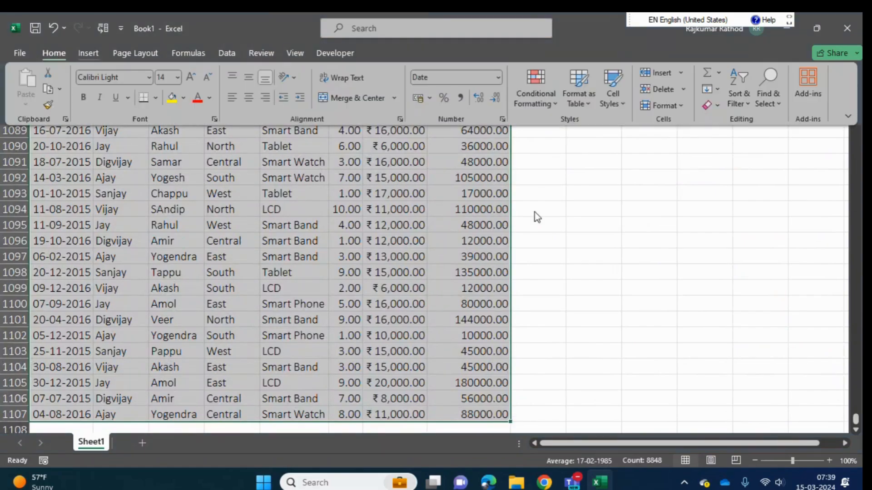
left_click(771, 102)
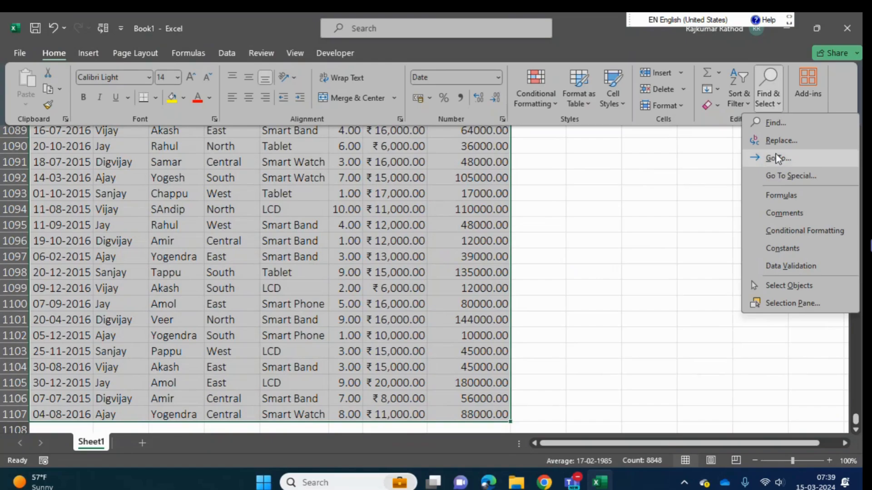
left_click(791, 179)
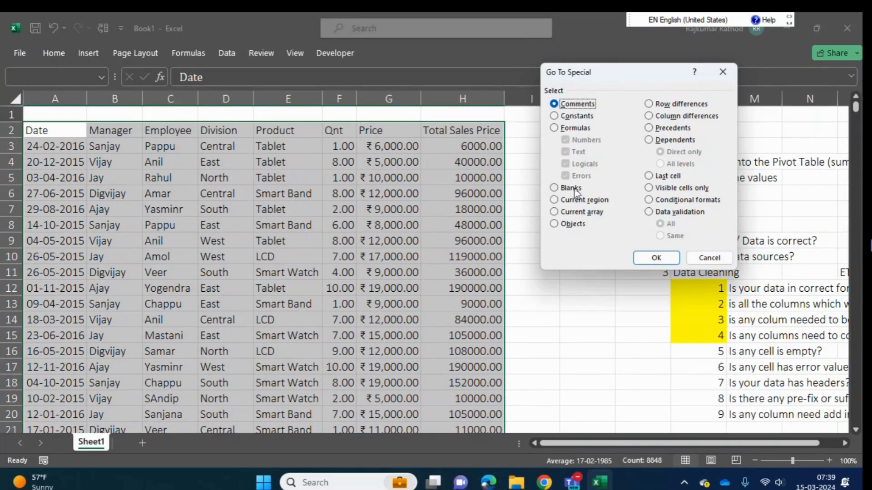
left_click(571, 188)
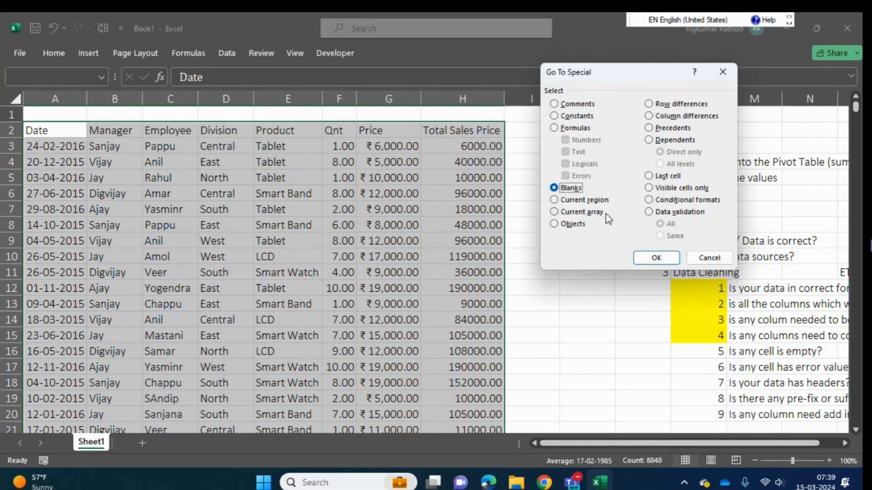
left_click(648, 264)
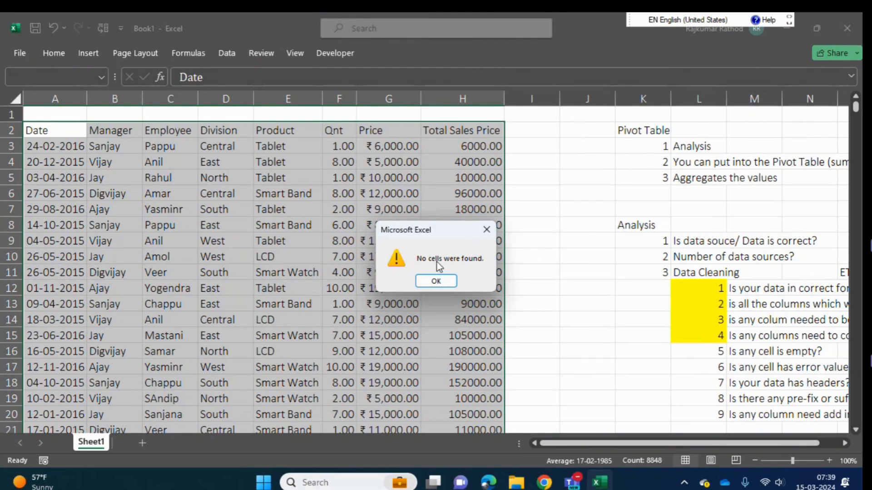
left_click(435, 282)
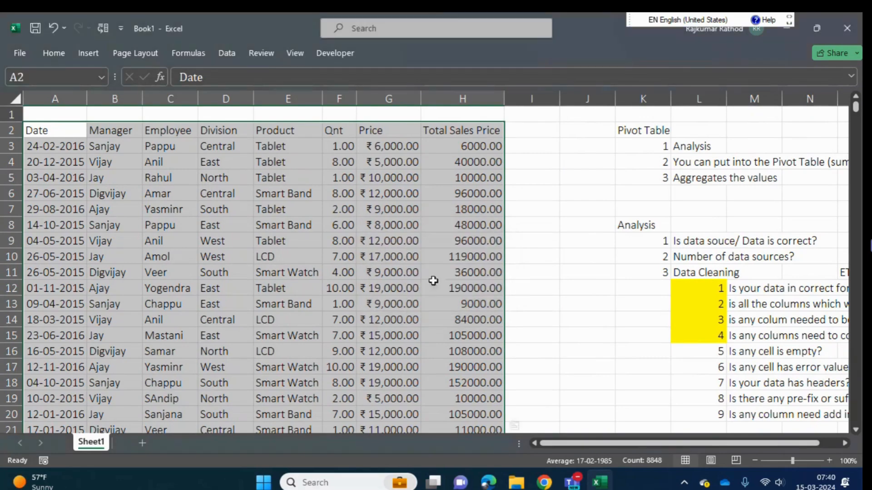
- View the Go To Special options for the selected sales data, then cancel without choosing one
left_click(53, 53)
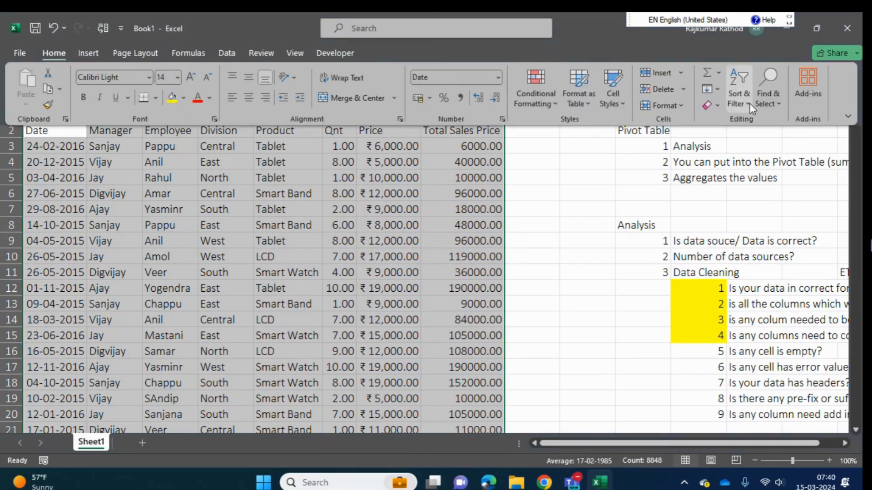
left_click(771, 104)
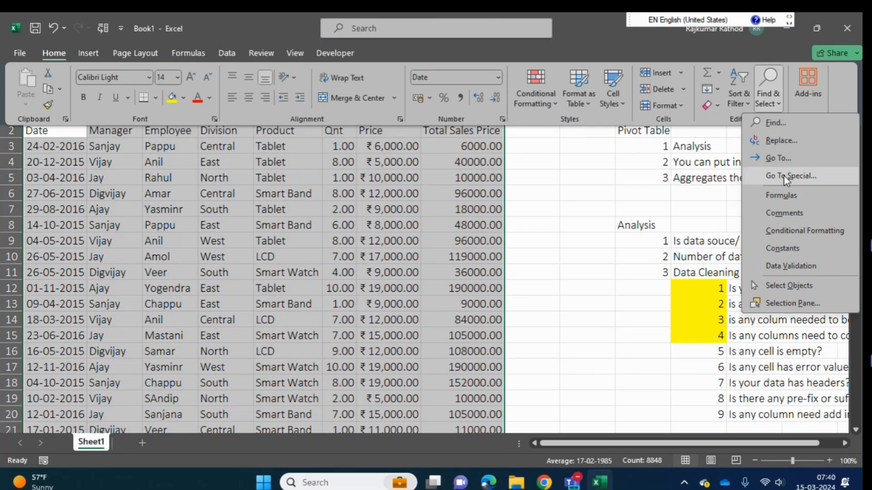
left_click(407, 241)
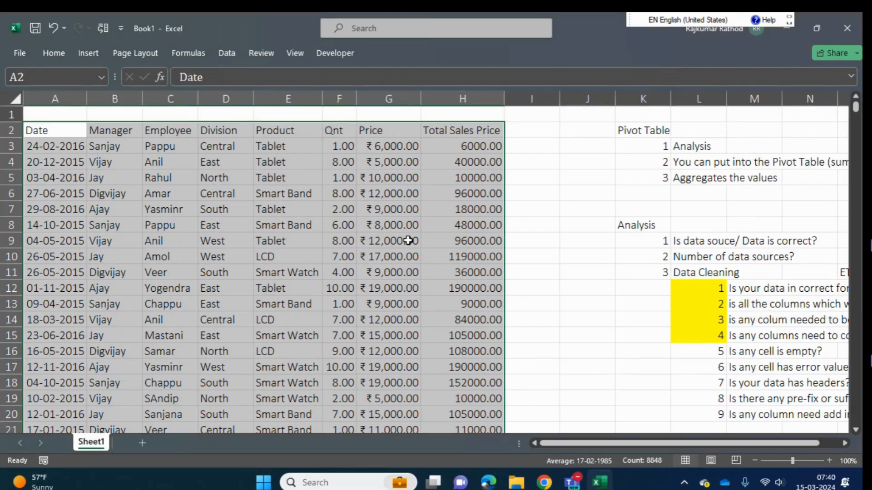
key("ctrl+g")
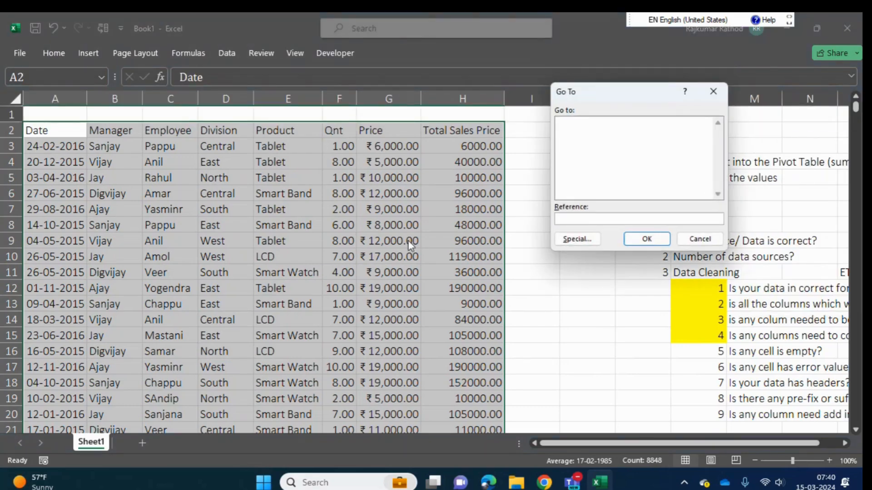
key("alt+s")
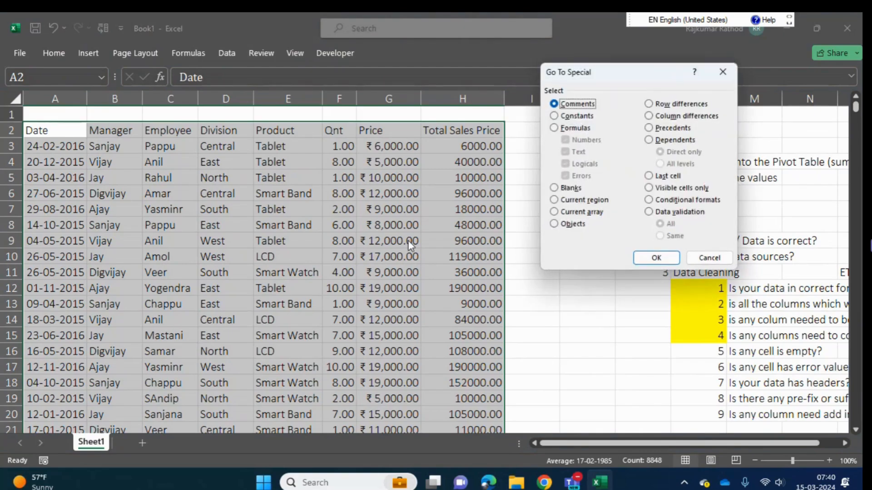
left_click(709, 257)
- Enter the note "Ctrl + G ----Short cut of goto special" in cell K23 below the checklist
left_click(565, 289)
key("Down")
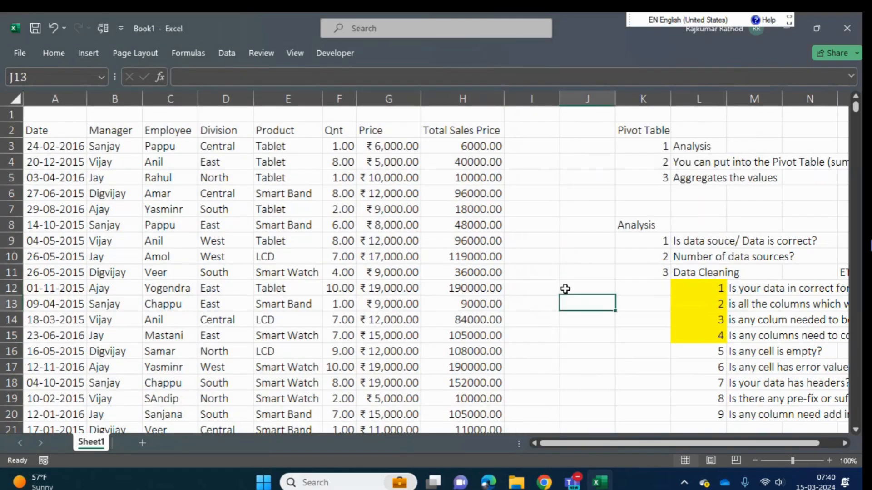
key("Up")
key("Up")
key("Up")
key("Up")
key("Up")
key("Up")
key("Up")
key("Up")
key("Down")
key("Down")
key("Down")
key("Down")
key("Down")
key("Down")
key("Down")
key("Down")
key("Down")
key("Down")
key("Down")
key("Down")
key("Down")
key("Down")
key("Down")
key("Down")
key("Down")
key("Down")
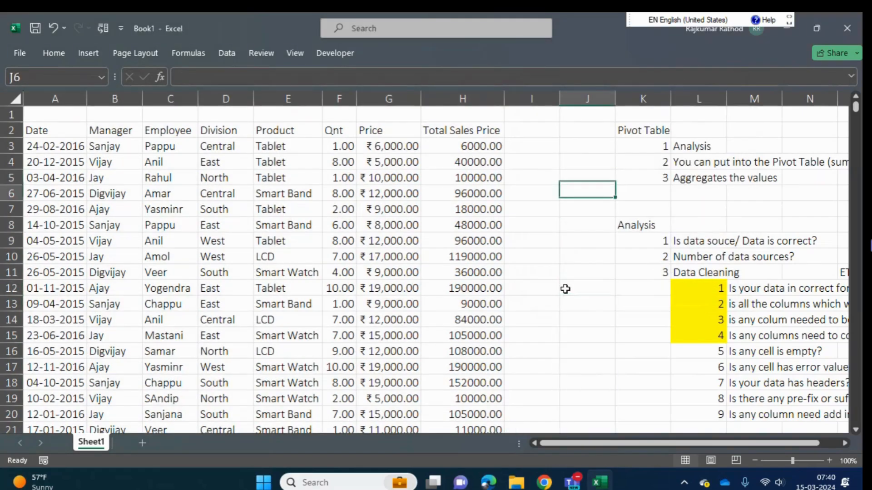
key("Right")
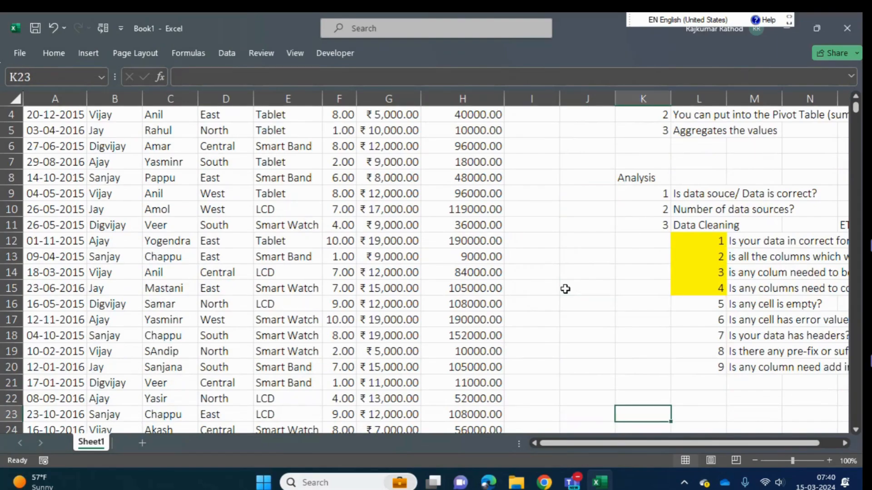
type("Goto")
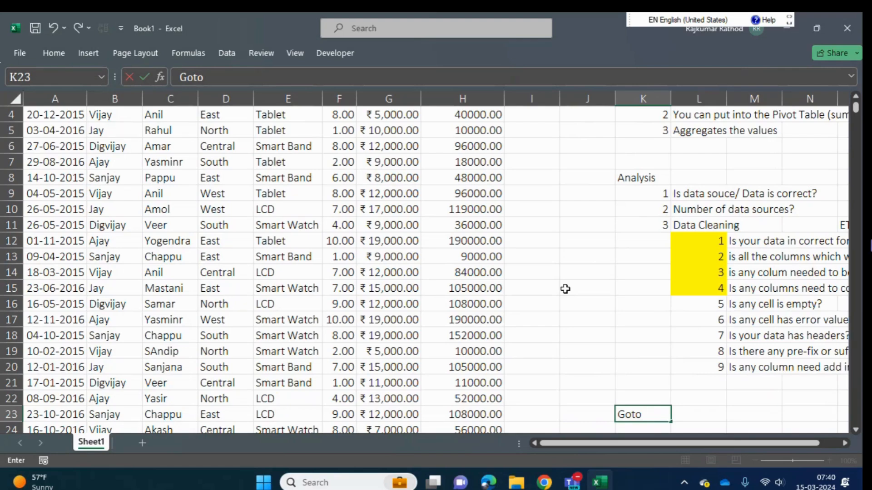
key("BackSpace")
key("BackSpace")
key("BackSpace")
key("BackSpace")
type("Cont")
key("BackSpace")
key("BackSpace")
key("BackSpace")
type("tlr")
key("BackSpace")
key("BackSpace")
type("rl + G ----")
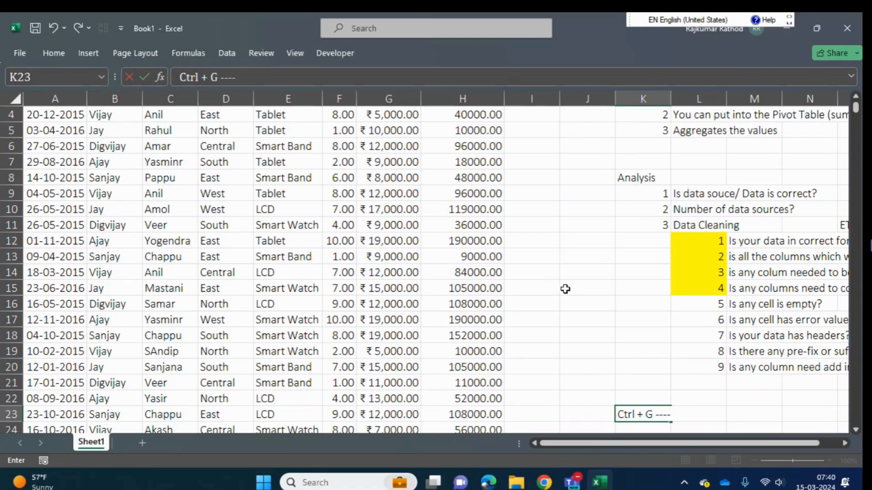
type("Short cuto")
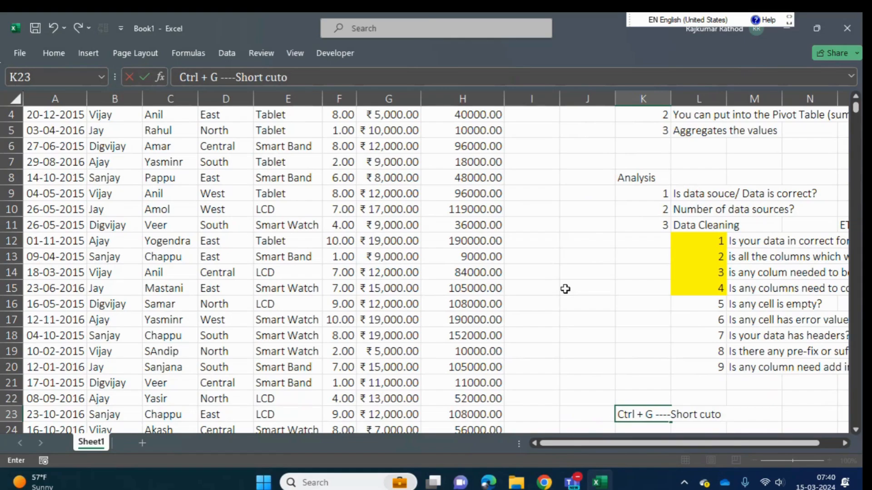
key("BackSpace")
type("of goto ")
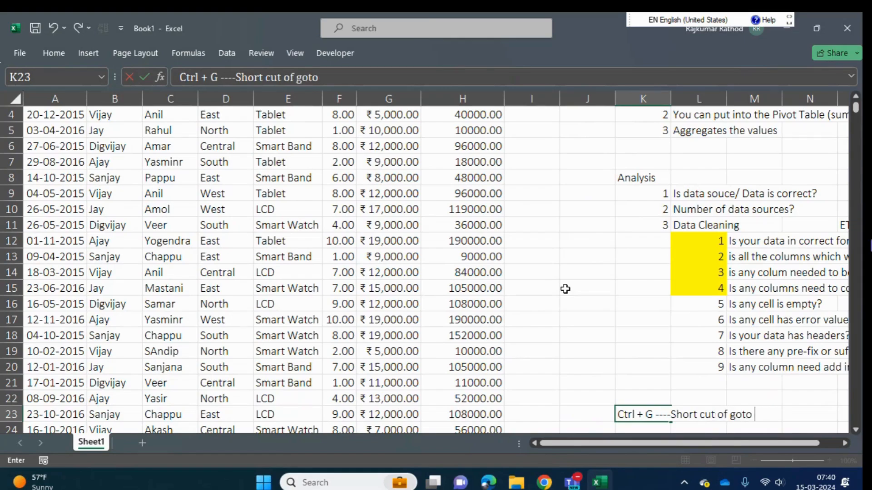
type("special")
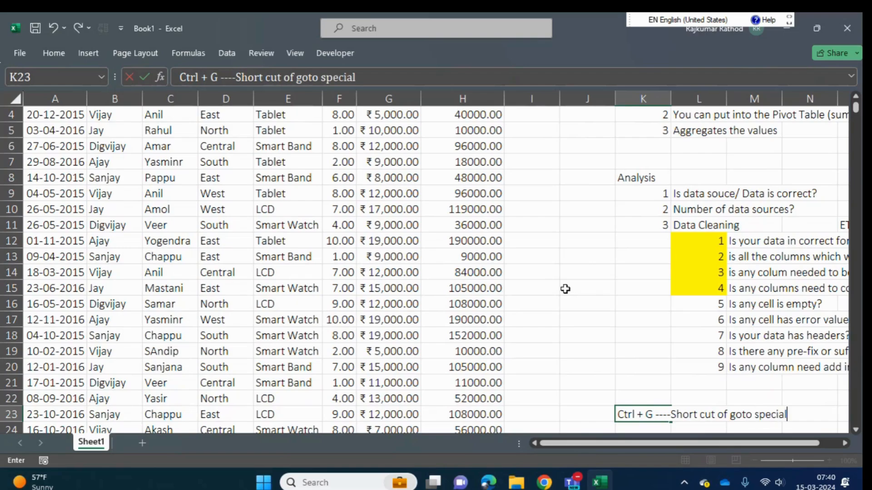
key("Return")
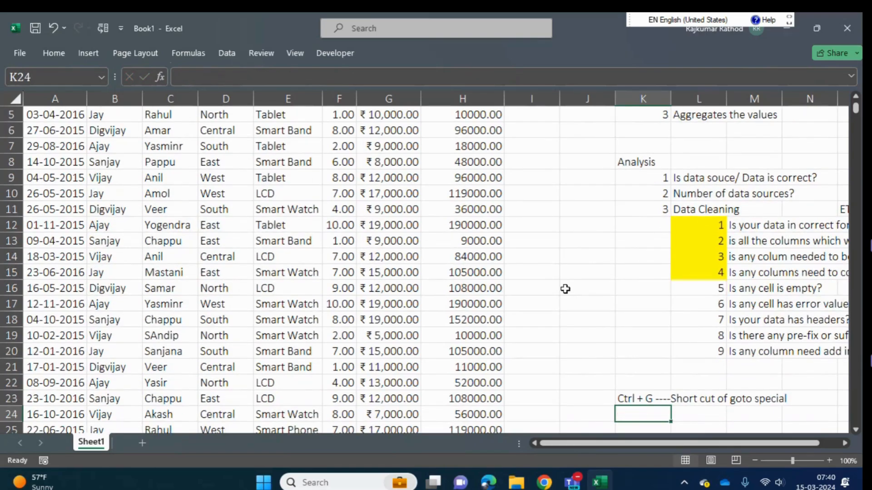
- View the Go To dialog from cell K24 and cancel it without entering a reference
key("ctrl+g")
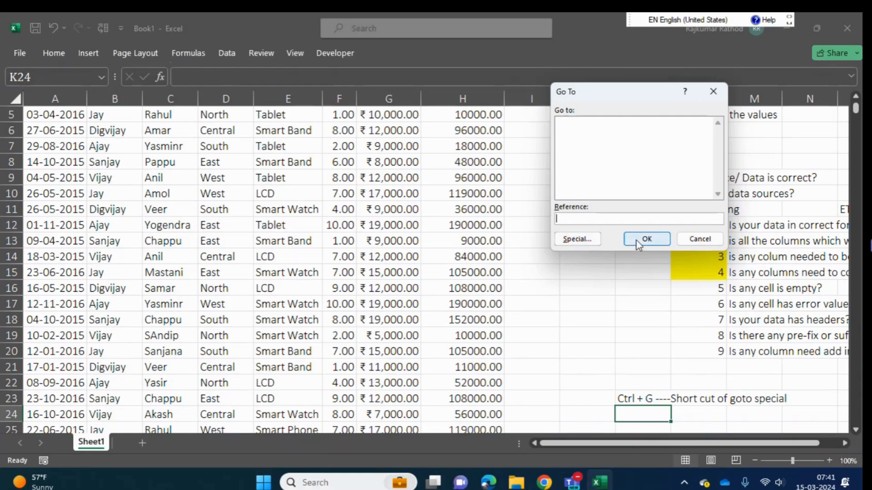
left_click(692, 239)
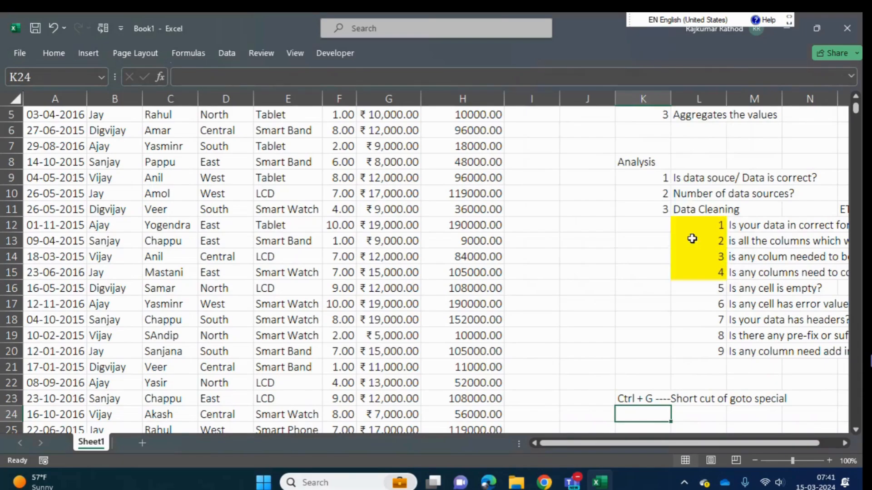
- Change the shortcut note in cell K23 to read "Ctrl + G ----Short cut of GOTO"
key("Down")
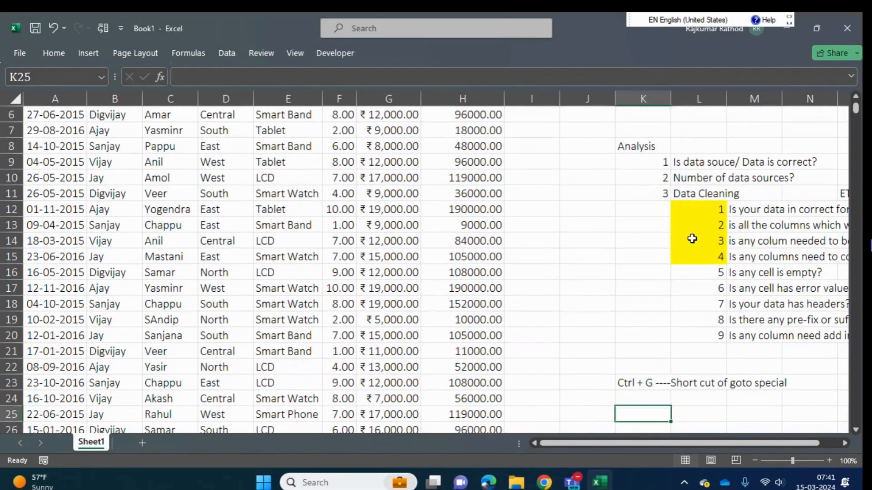
key("Up")
key("Up")
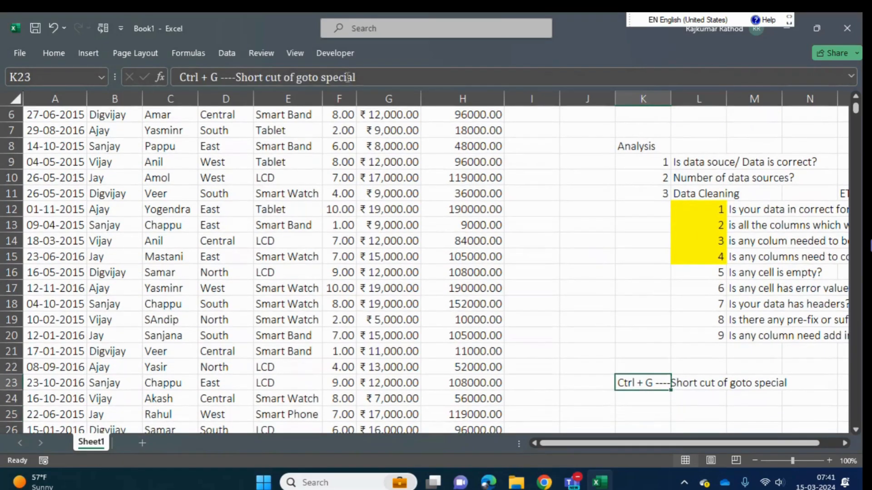
left_click(372, 77)
key("BackSpace")
key("BackSpace")
key("BackSpace")
key("BackSpace")
key("BackSpace")
key("BackSpace")
key("BackSpace")
key("BackSpace")
key("BackSpace")
key("BackSpace")
key("BackSpace")
key("BackSpace")
key("BackSpace")
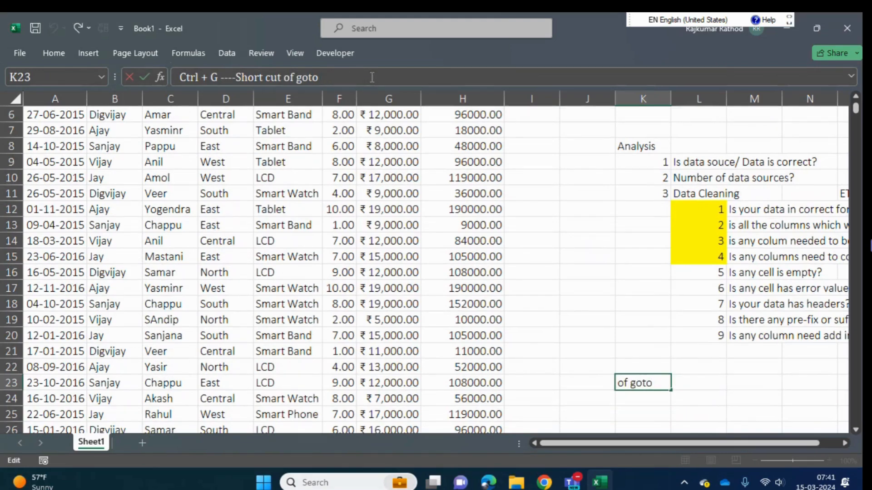
type("GOTO")
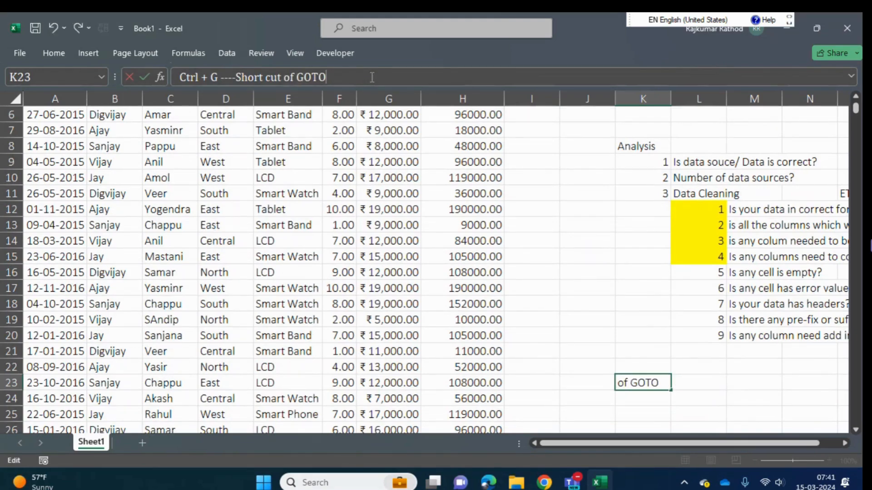
key("Return")
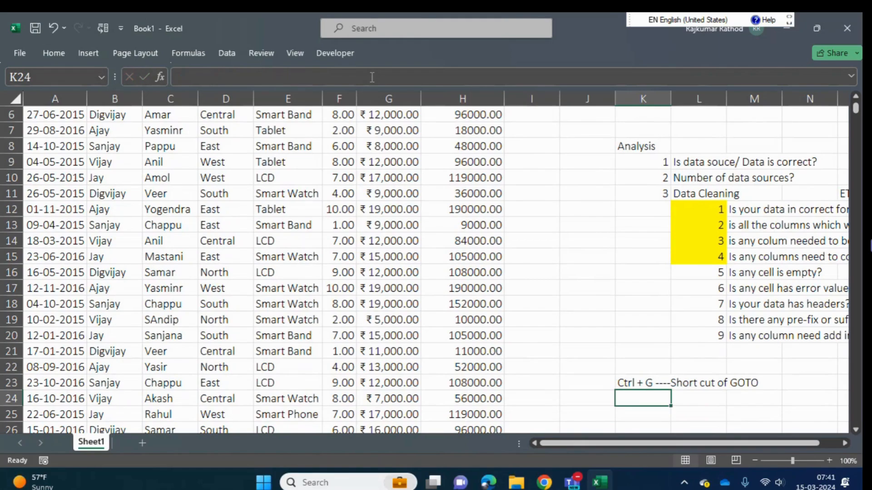
- Enter the note "Alt + S ----Short cut of goto special" in cell K24
type("Alt + S")
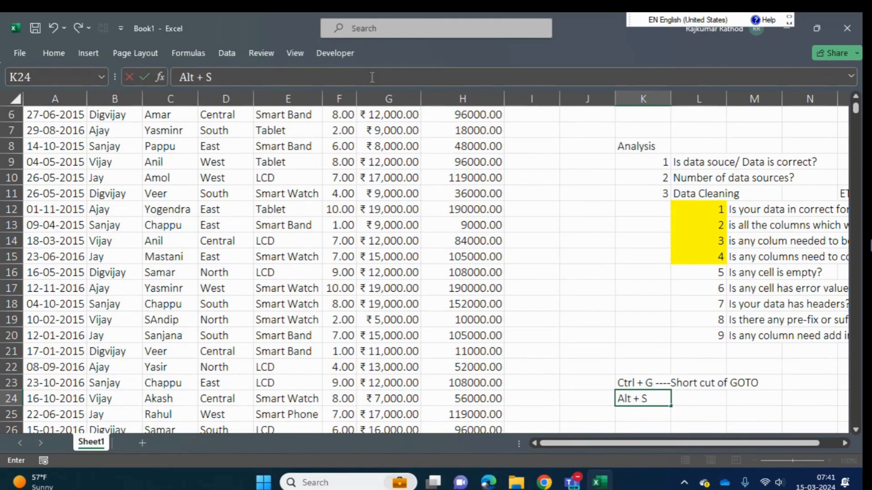
type(" ----Short cut")
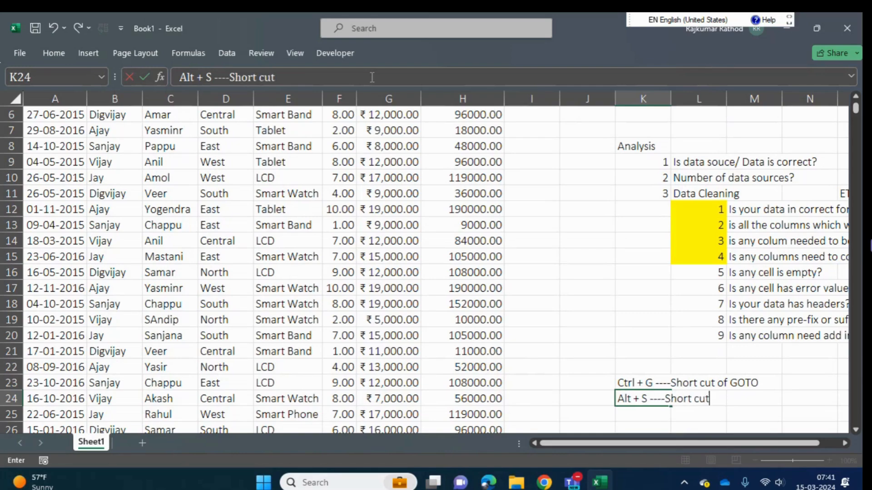
type(" of goto specia")
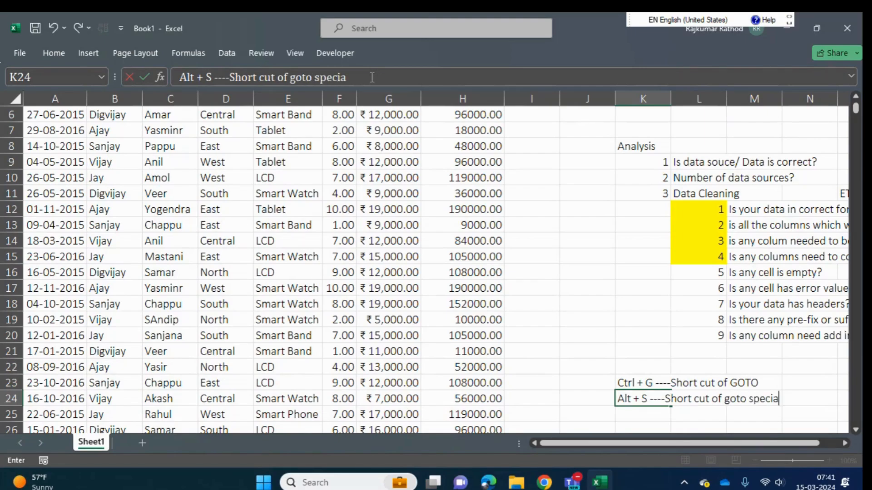
type("l")
key("Return")
key("Up")
key("Up")
key("Up")
key("Up")
key("Up")
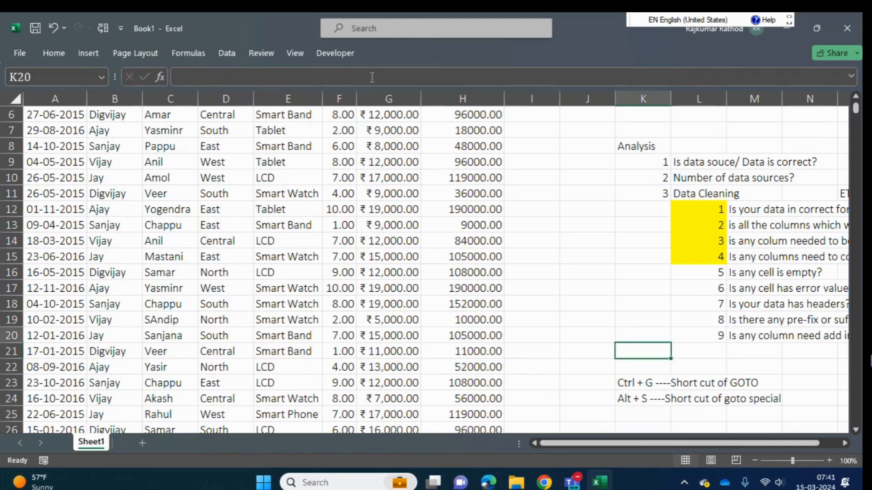
key("Up")
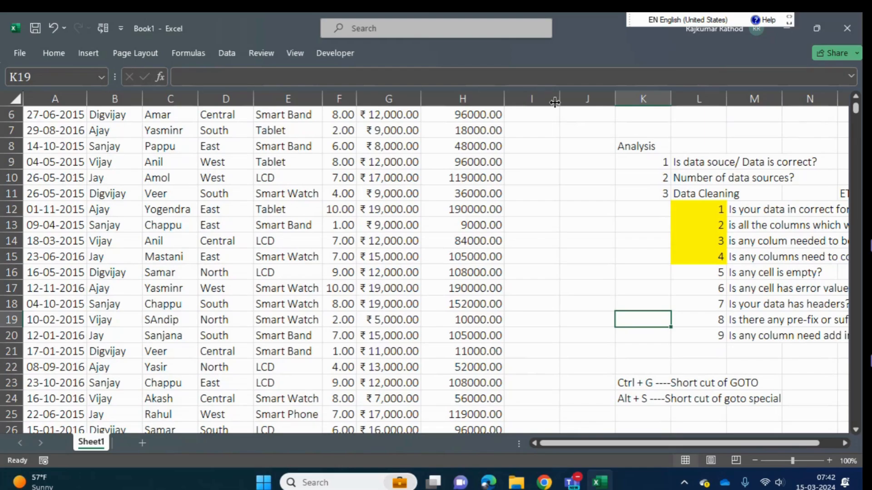
- Highlight the number of check 5, "Is any cell is empty?", in cell L16 with yellow fill
left_click(704, 274)
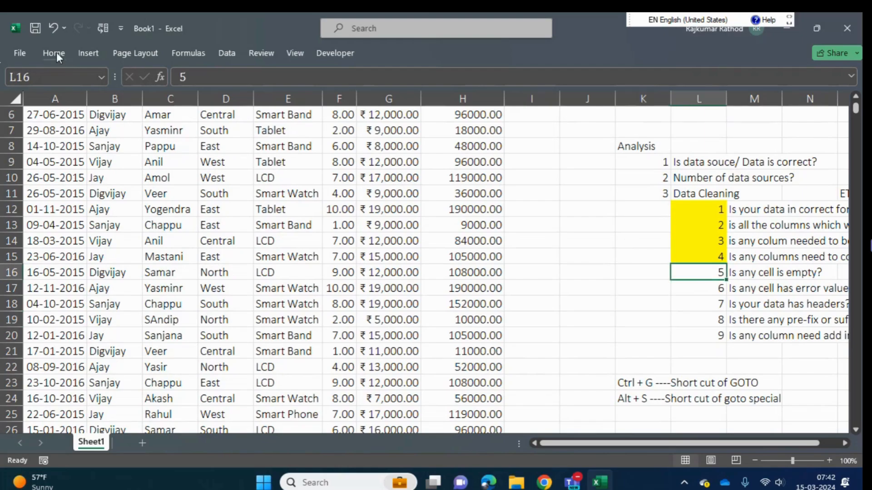
left_click(55, 53)
left_click(171, 99)
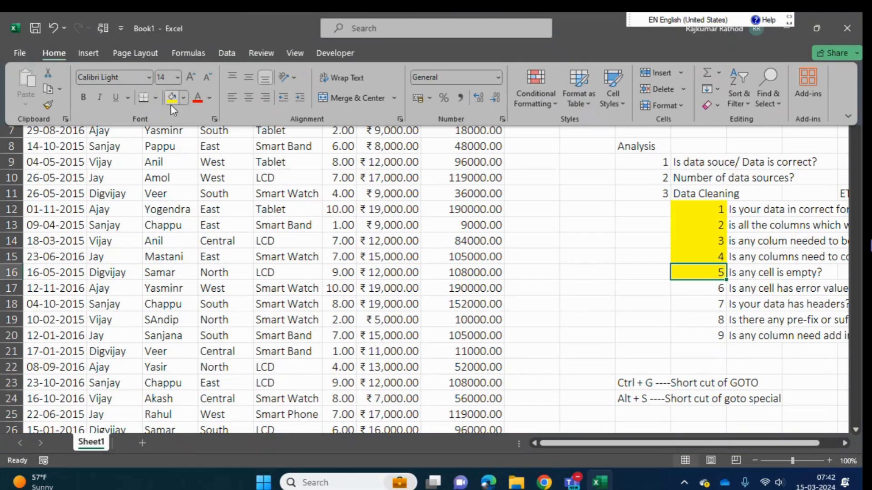
left_click(700, 291)
left_click(698, 287)
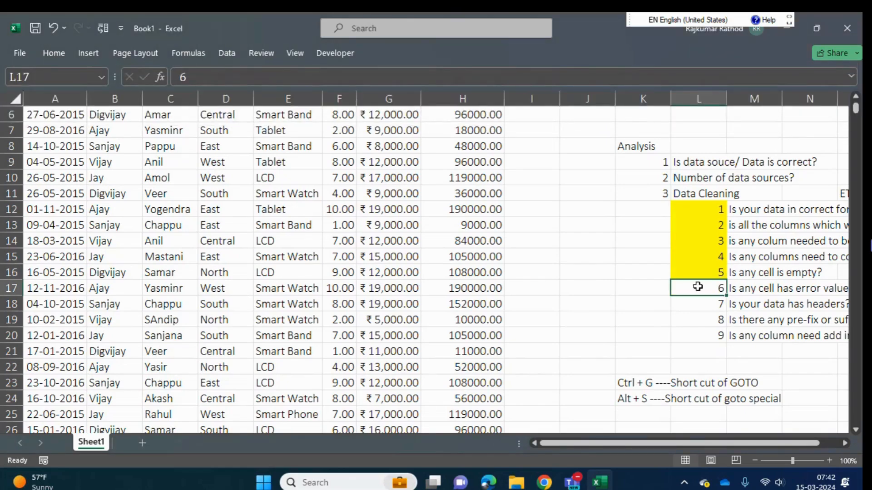
key("Right")
key("Right")
key("Right")
key("Left")
key("Left")
key("Left")
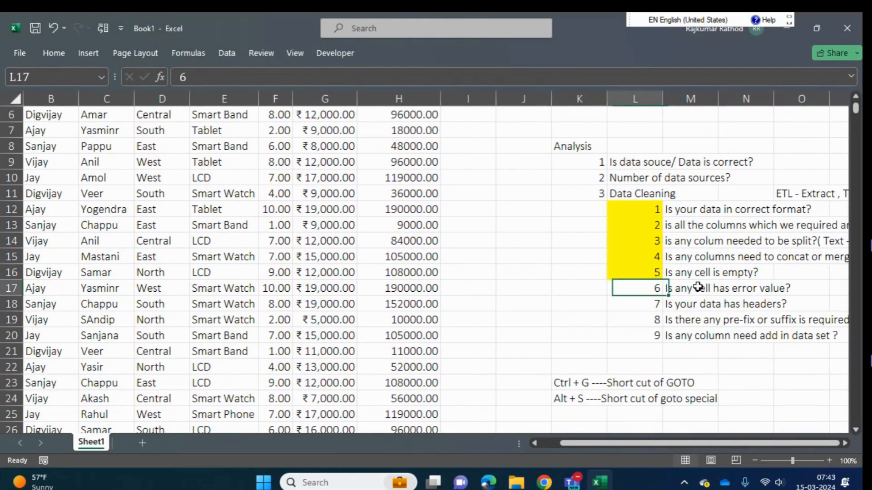
key("Left")
key("Left")
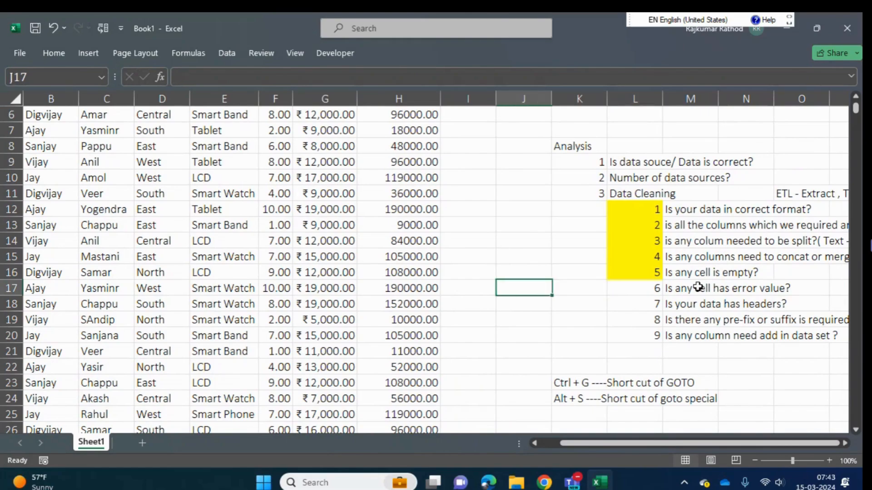
left_click(265, 293)
key("Right")
key("Right")
key("Left")
key("Left")
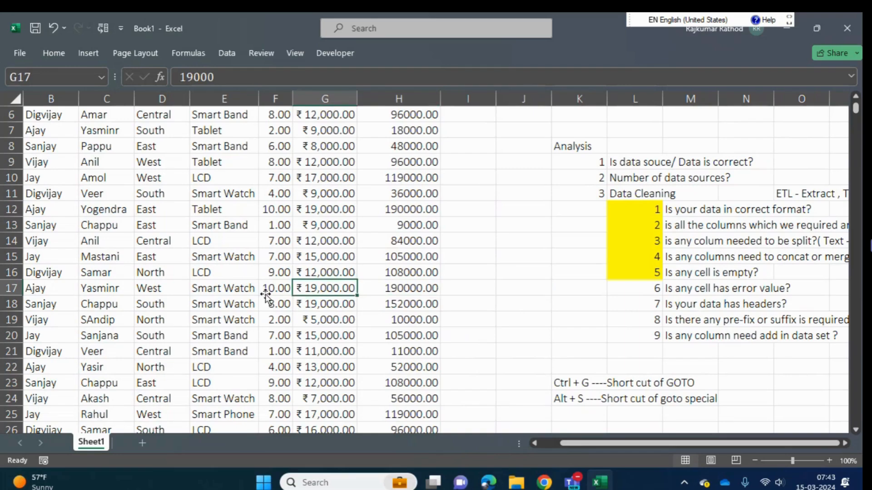
- Replace the Total Sales Price value in cell H17 with the formula =F17* G17 G17
key("Right")
key("Right")
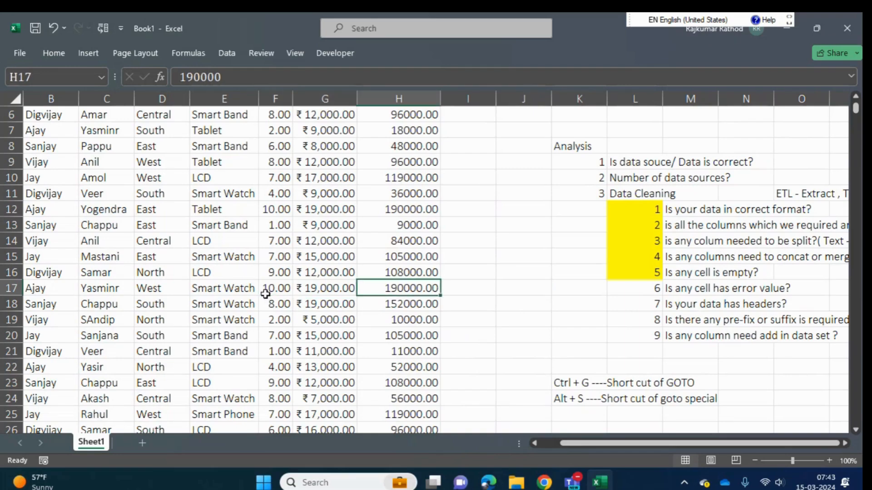
type("=")
key("Left")
key("Left")
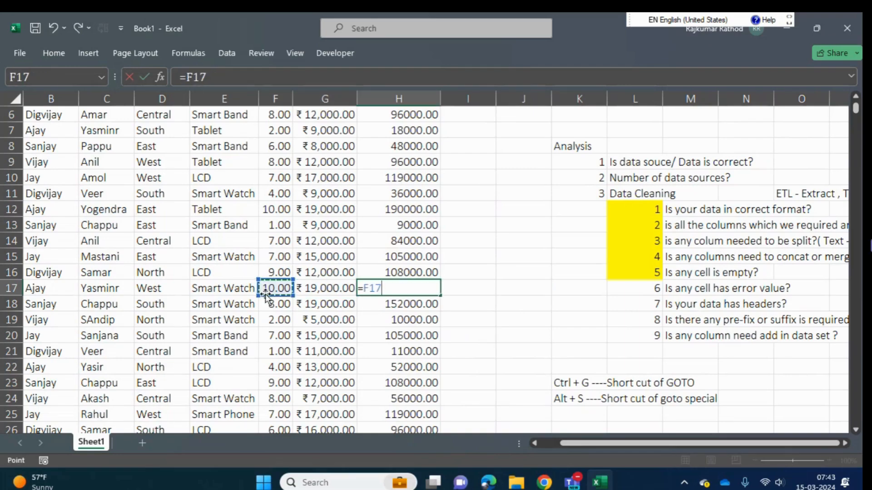
type("+")
key("BackSpace")
type("*")
left_click(323, 286)
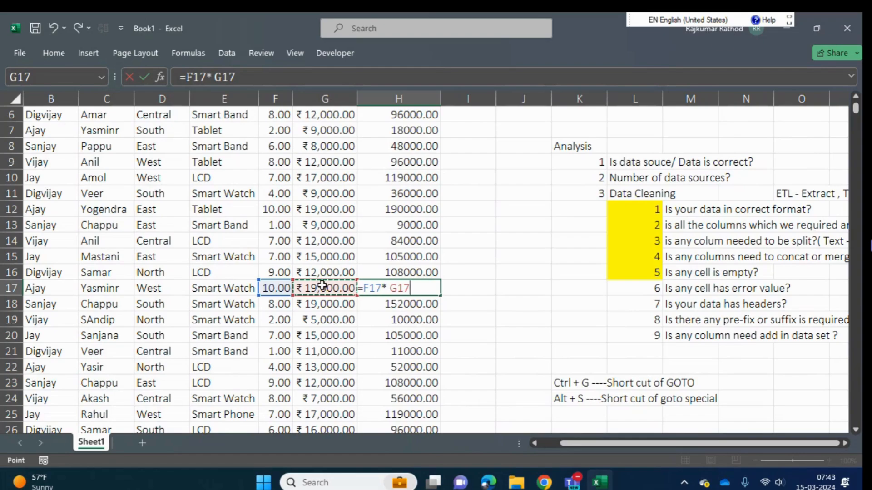
left_click(408, 288)
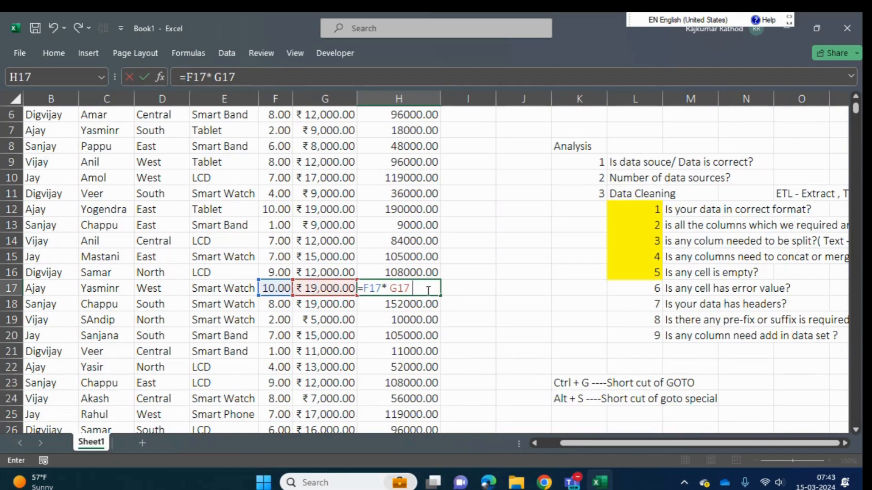
left_click(312, 305)
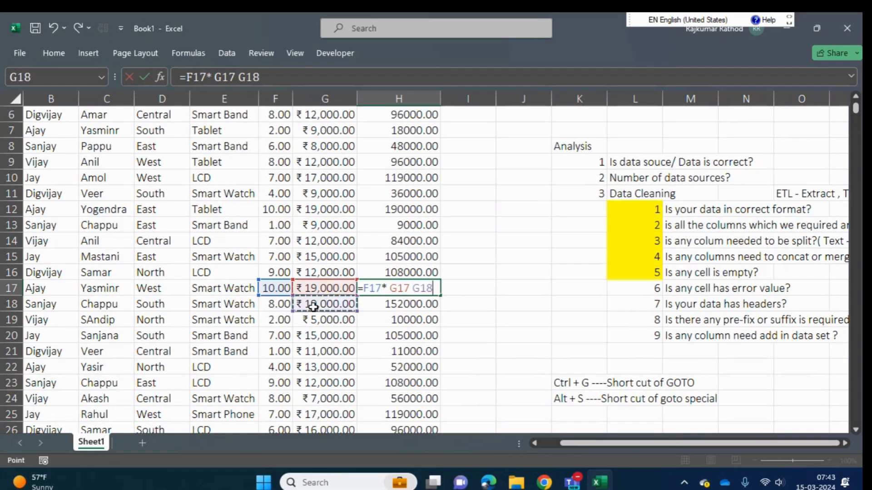
left_click(336, 286)
key("Return")
key("Up")
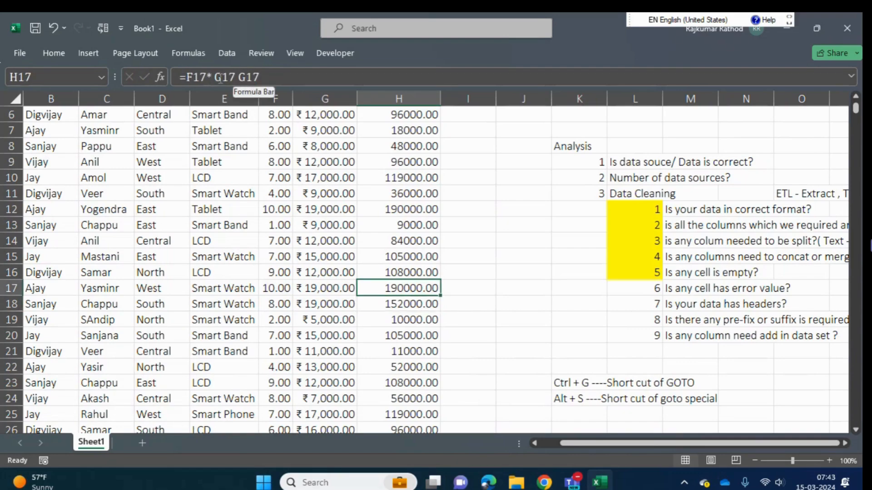
- Rewrite the formula in cell H17 with the PRODUCT function as =PRODUCT(F17, G17 G17)
left_click(190, 77)
type("pro")
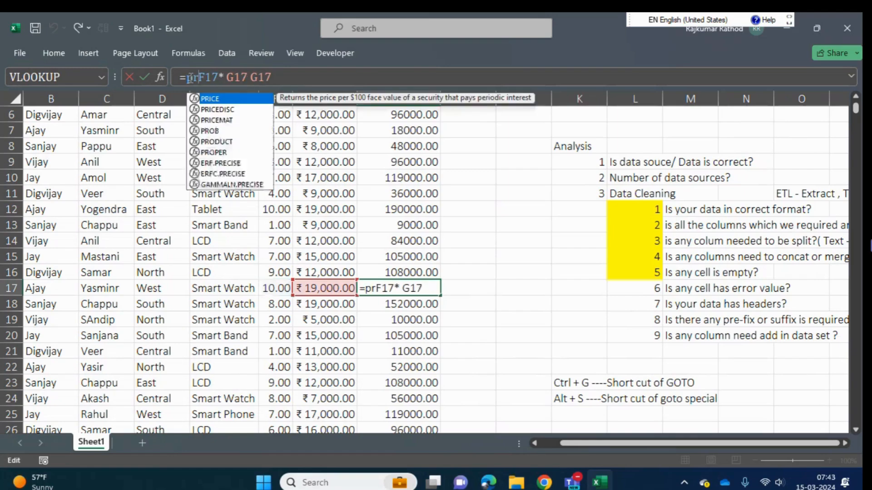
key("Down")
key("Tab")
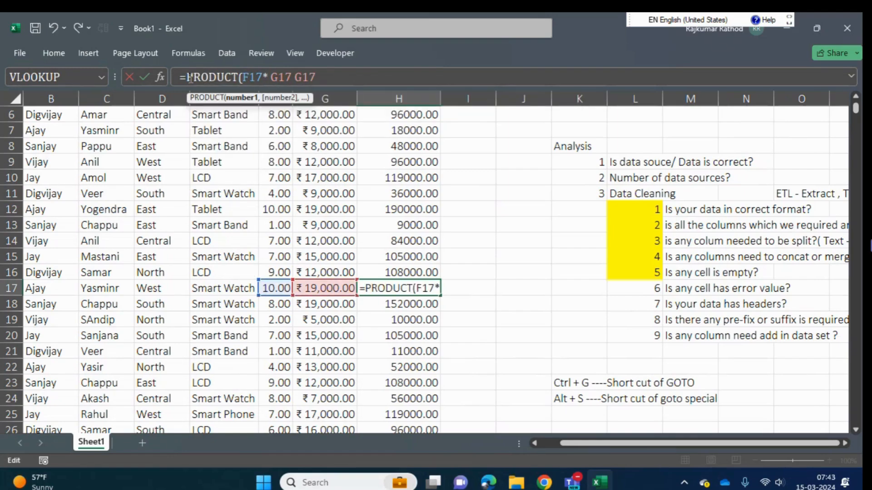
left_click(269, 78)
key("BackSpace")
type(",")
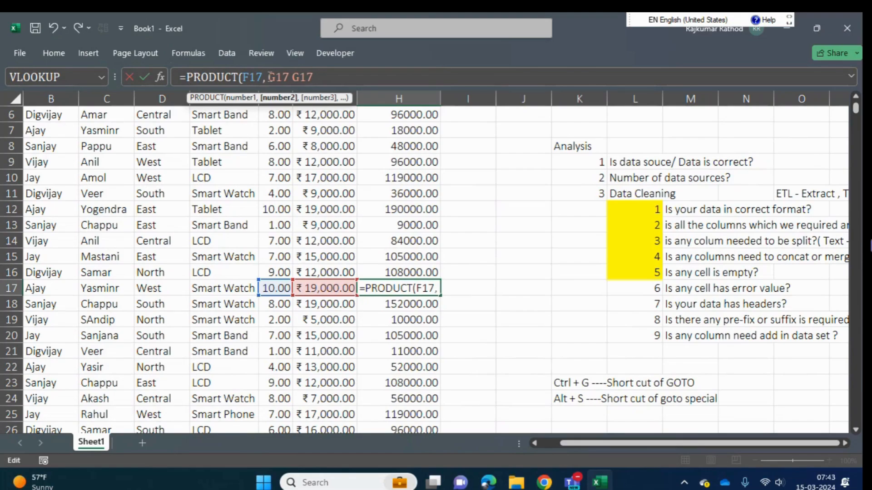
left_click(347, 74)
type(")")
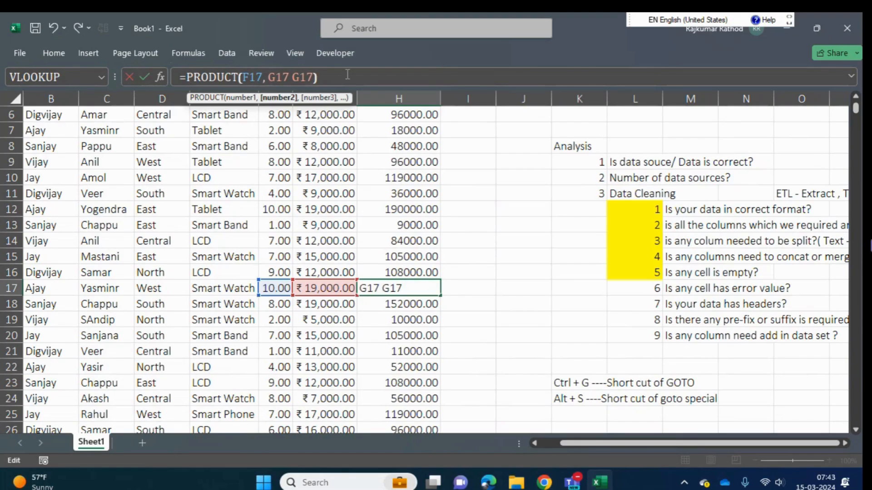
key("Return")
key("Up")
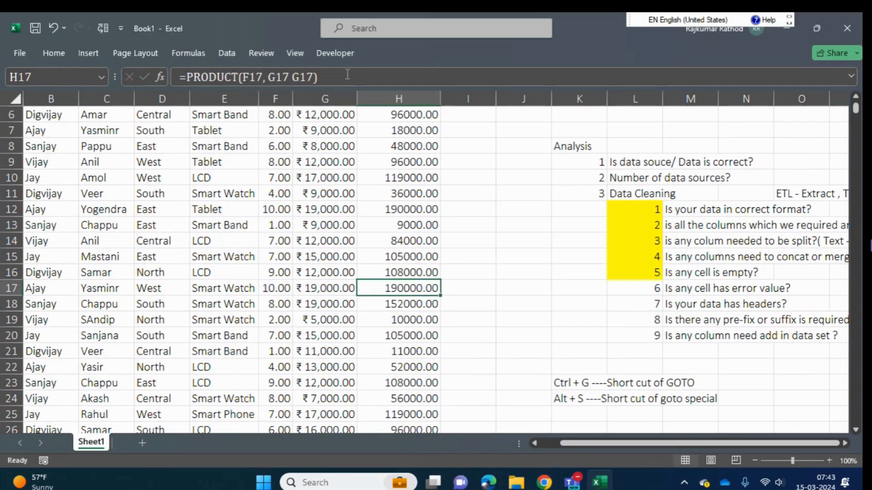
- Replace the PRODUCT function in cell H17 with SUM, keeping the same arguments
left_click(206, 74)
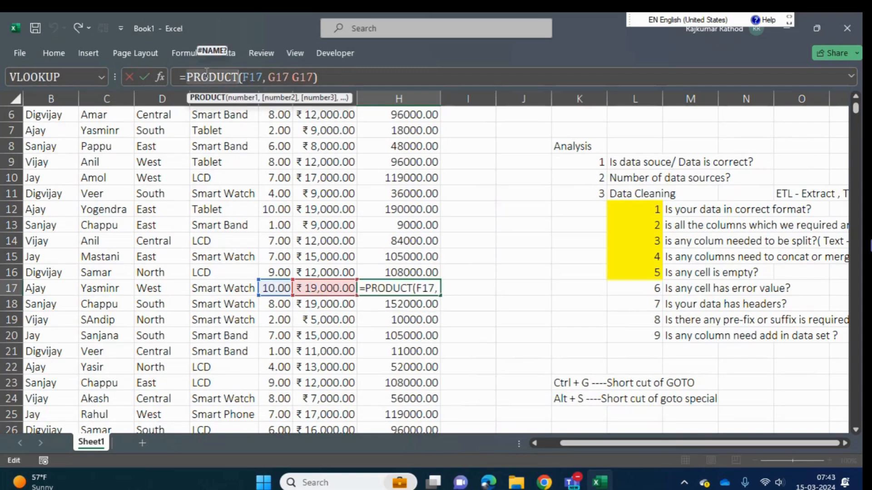
type("sum")
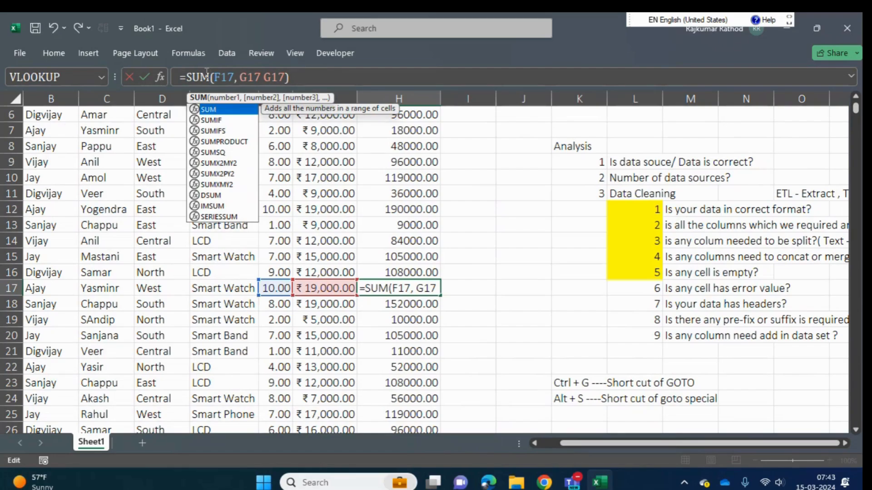
key("Return")
key("Up")
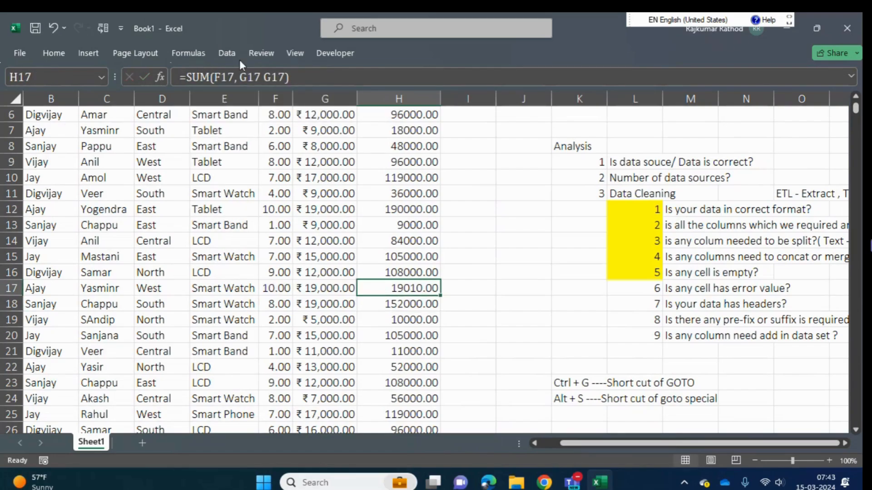
- Remove the space between the two G17 references in cell H17, making the formula =SUM(F17, G17G17)
left_click(267, 78)
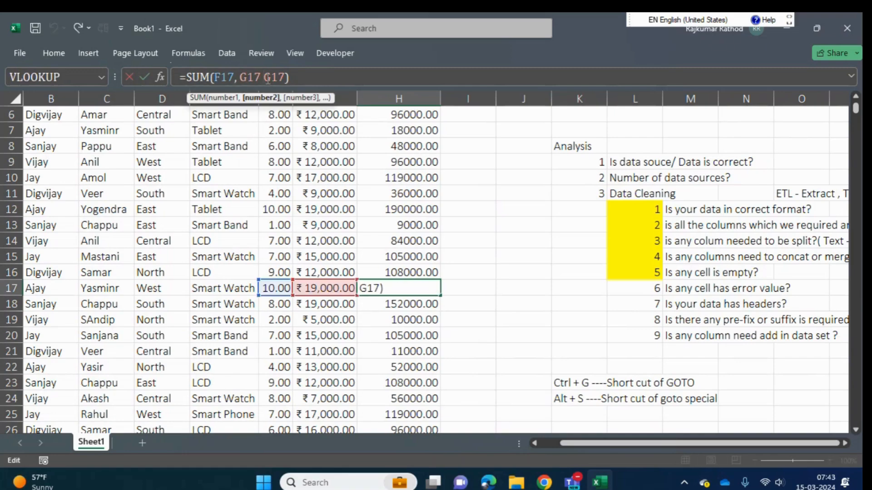
key("BackSpace")
key("Return")
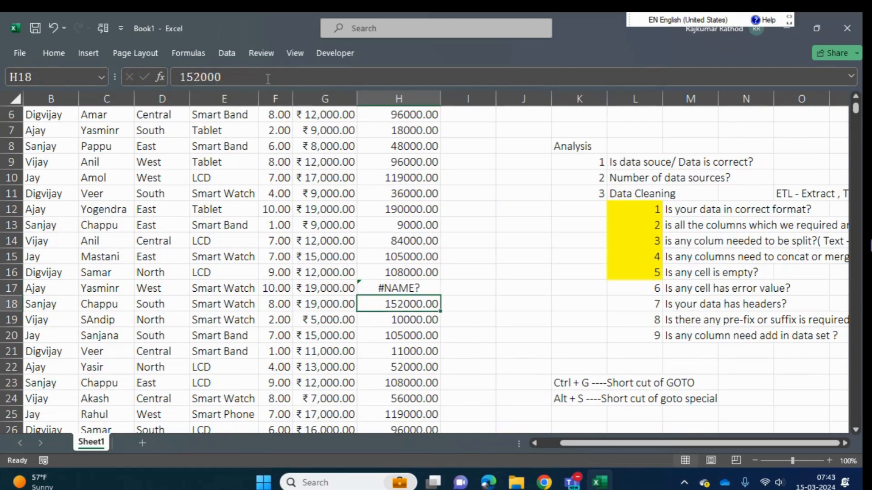
key("Up")
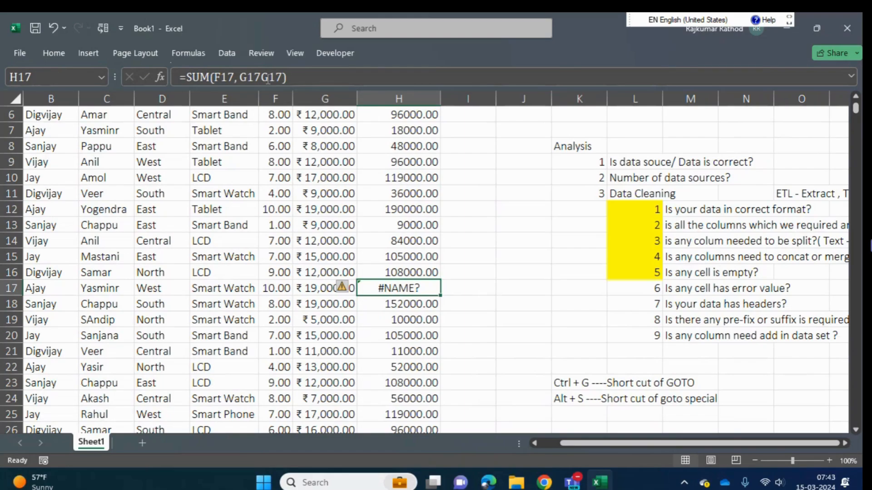
- Select the data set from the Manager header across to Total Sales Price and down to the last row
key("ctrl+Up")
key("Down")
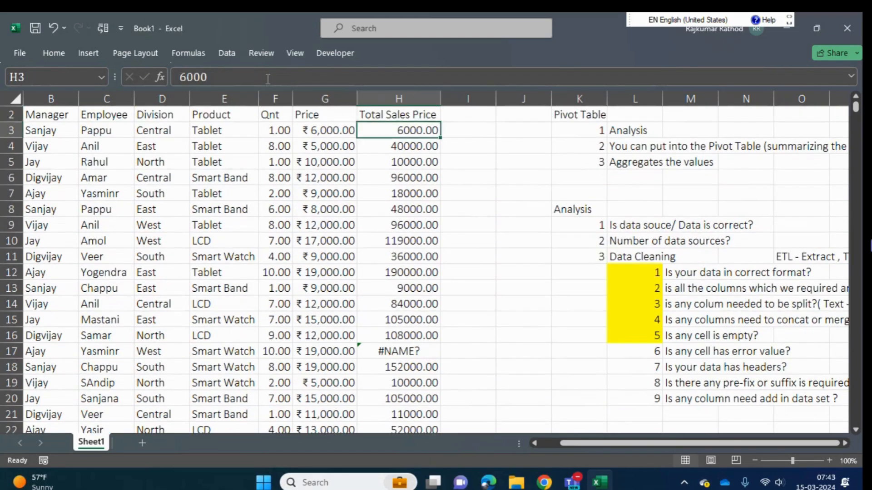
key("Down")
key("Left")
key("Left")
key("Left")
key("Left")
key("Left")
key("Up")
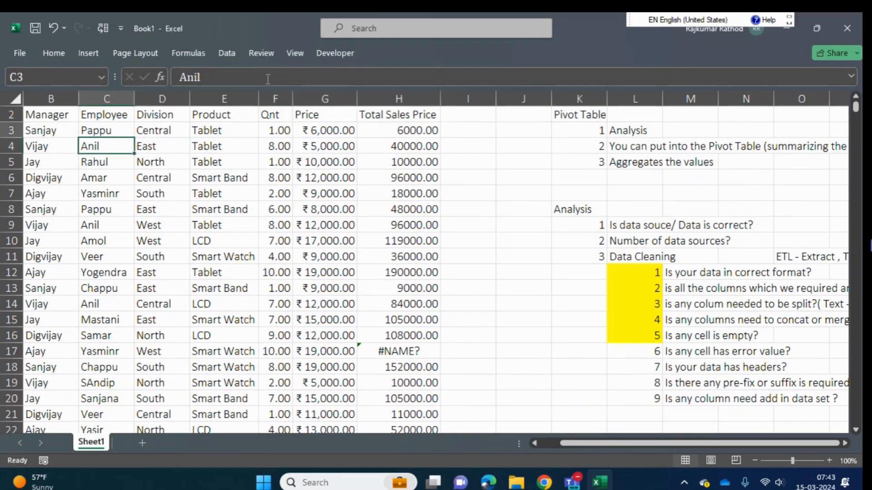
key("Left")
key("Up")
key("ctrl+shift+Right")
key("ctrl+shift+Down")
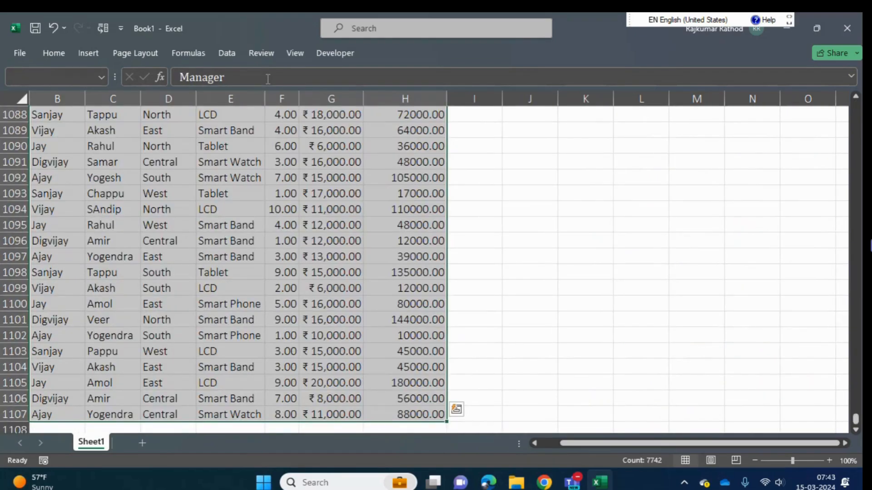
key("ctrl+q")
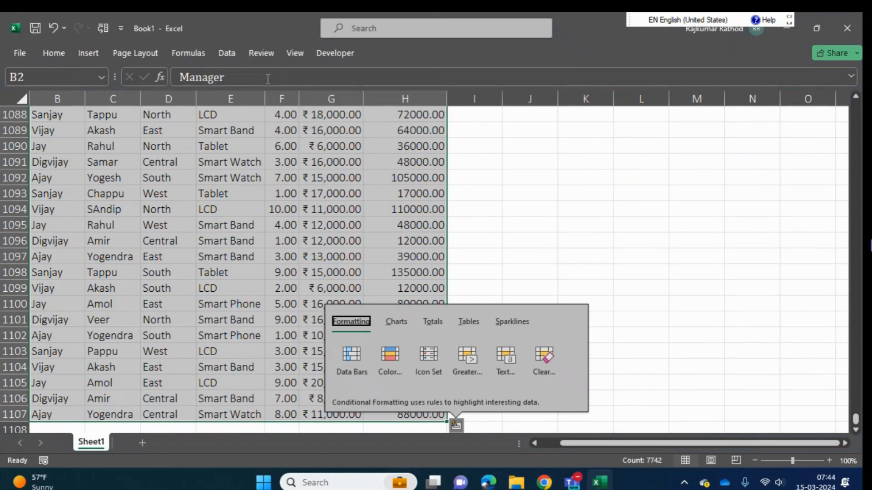
key("Escape")
- Find the error cells in the selection with Go To Special, choosing Formulas with only Errors included
key("ctrl+g")
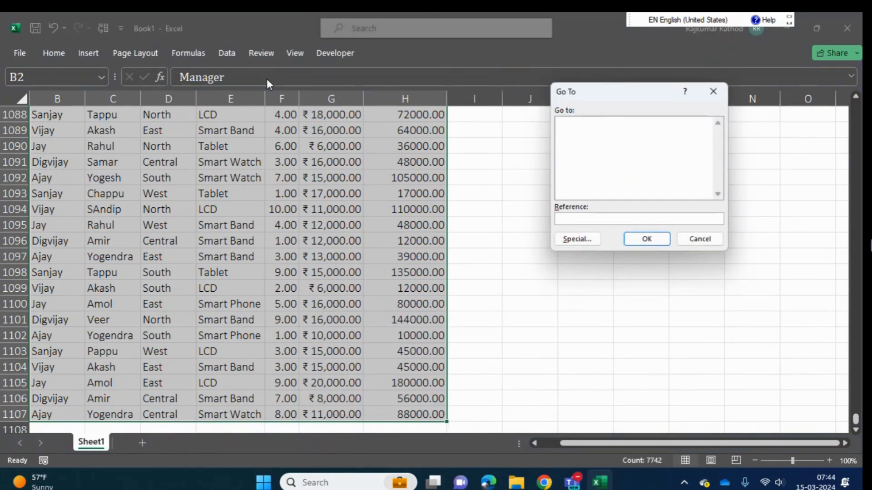
key("alt+s")
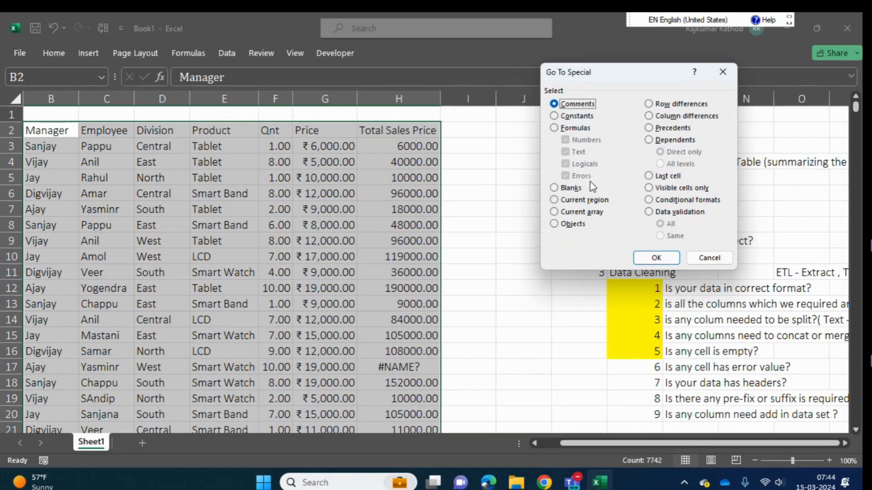
left_click(554, 128)
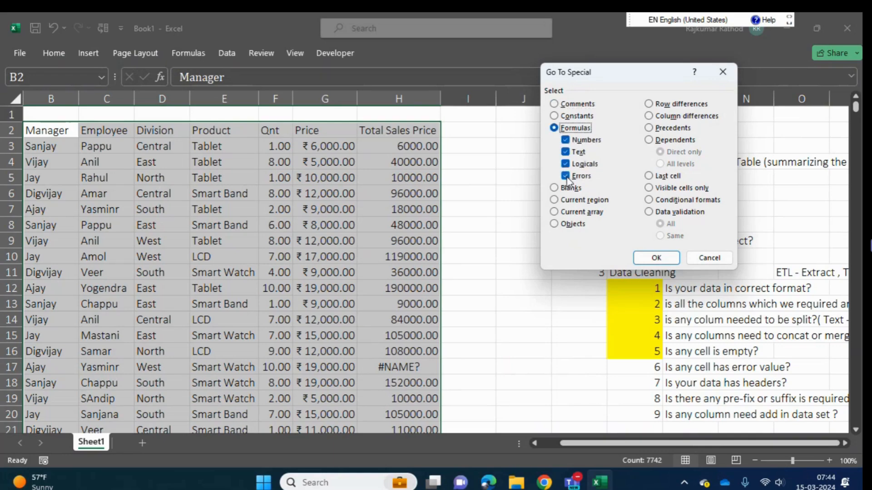
left_click(566, 139)
left_click(565, 152)
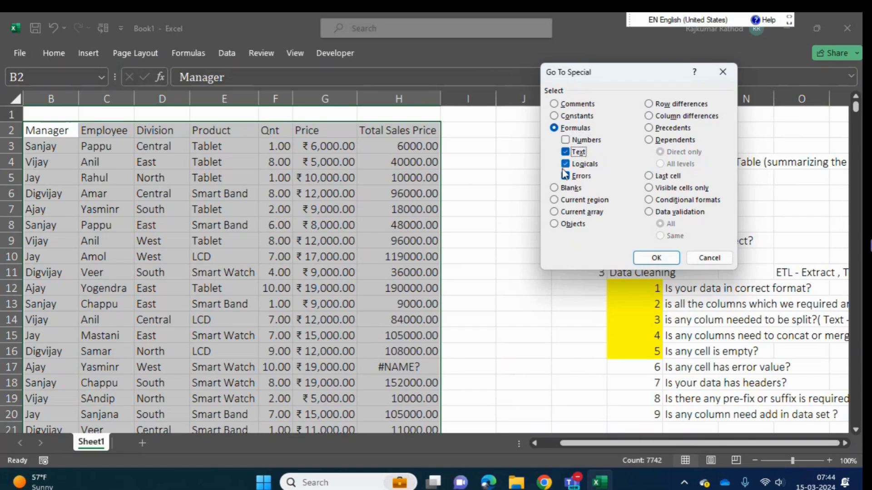
left_click(566, 165)
left_click(565, 151)
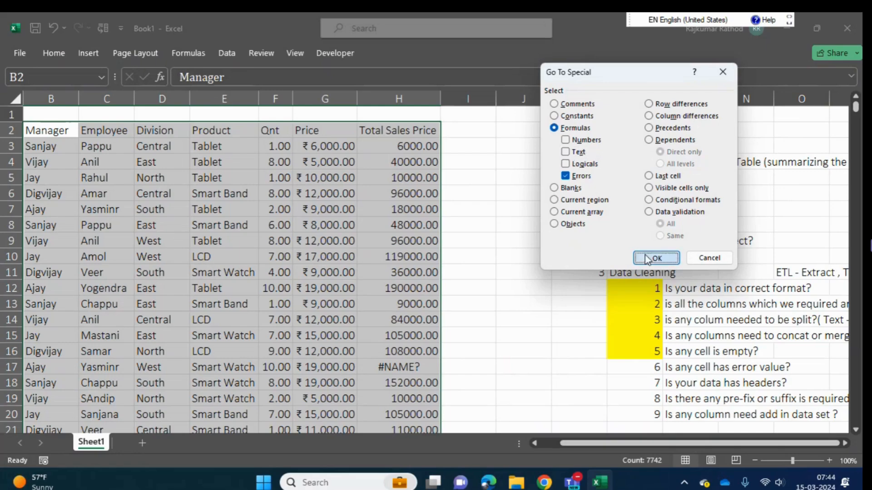
left_click(656, 257)
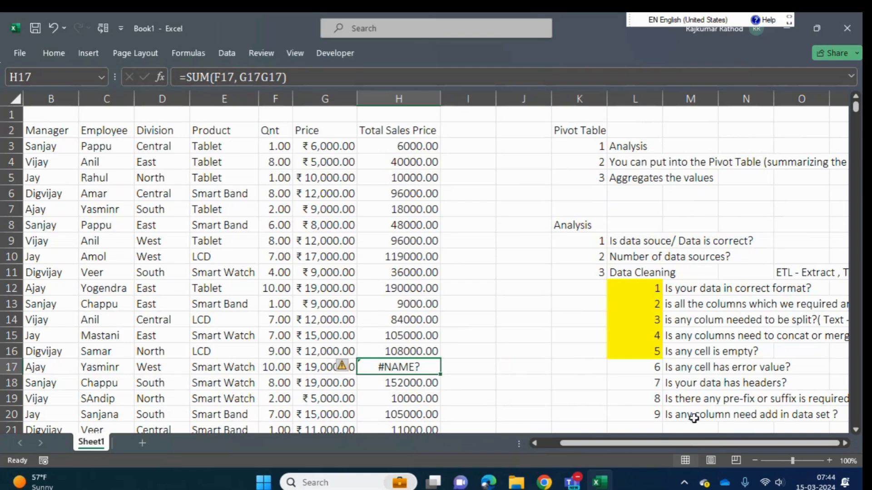
- Undo the last formula edit in H17 and highlight check number 6 in cell L17 in yellow
key("ctrl+z")
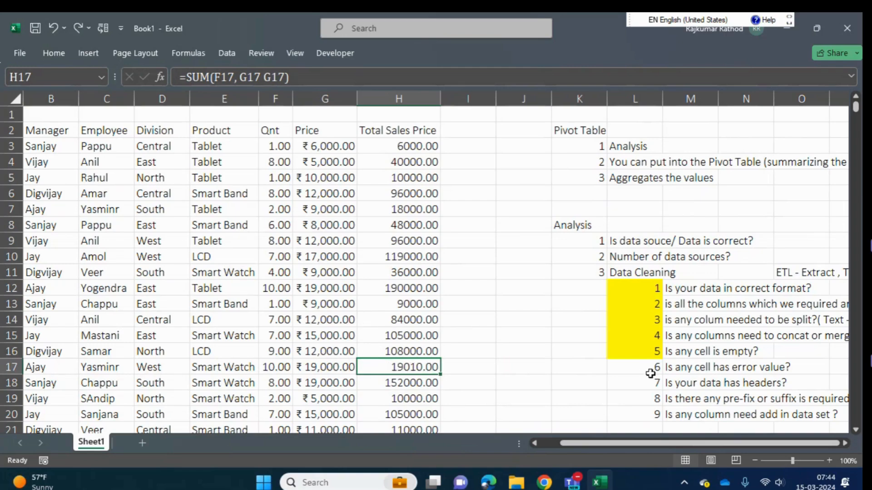
left_click(654, 368)
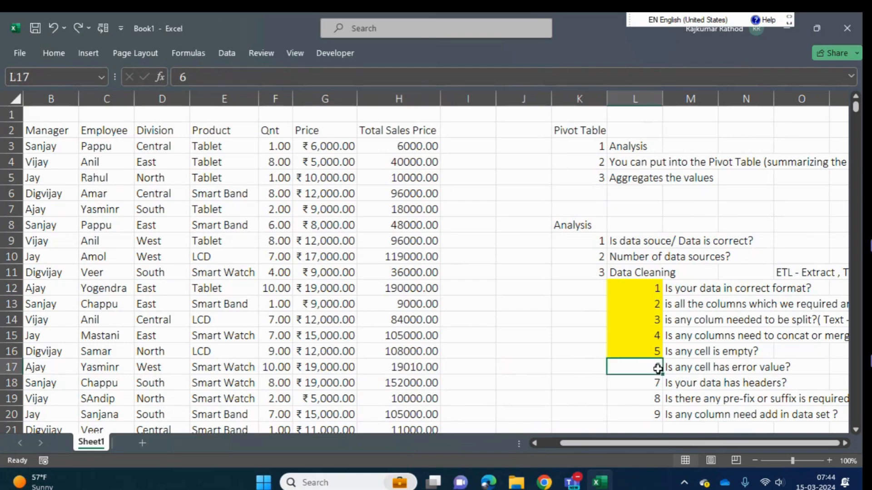
left_click(52, 53)
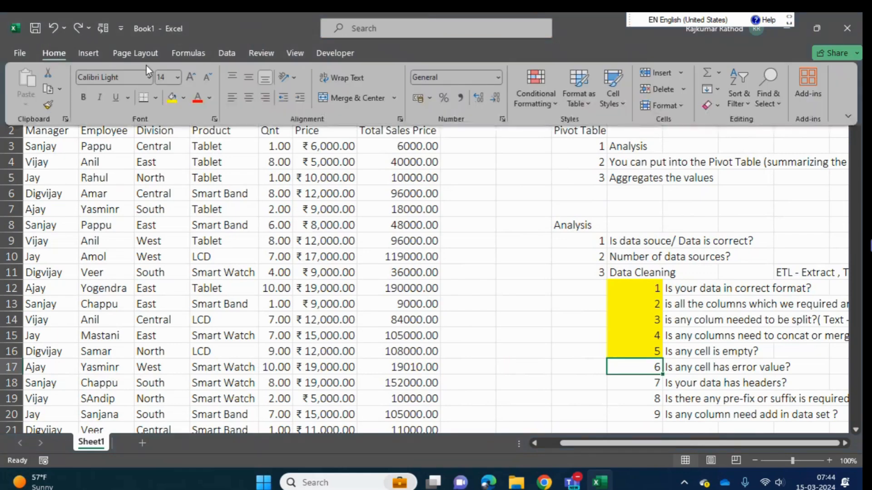
left_click(171, 99)
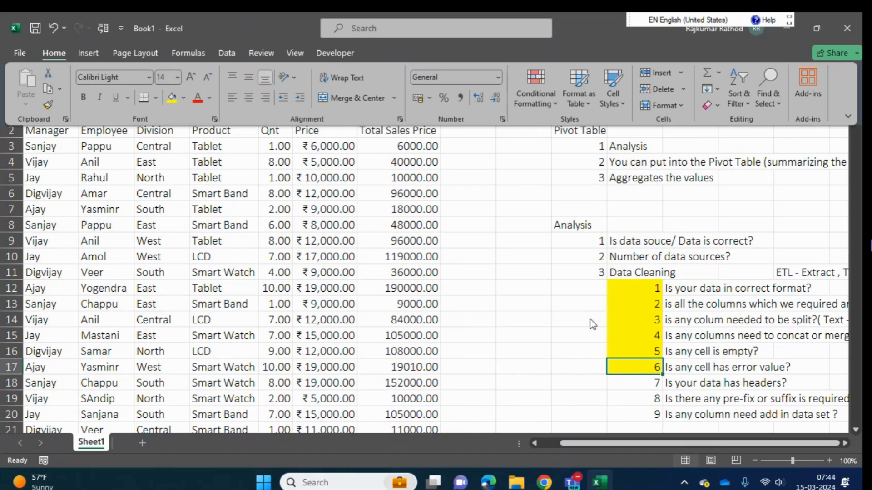
- Check that the data has headers by selecting the header row from Total Sales Price back to Date
left_click(656, 384)
left_click(656, 385)
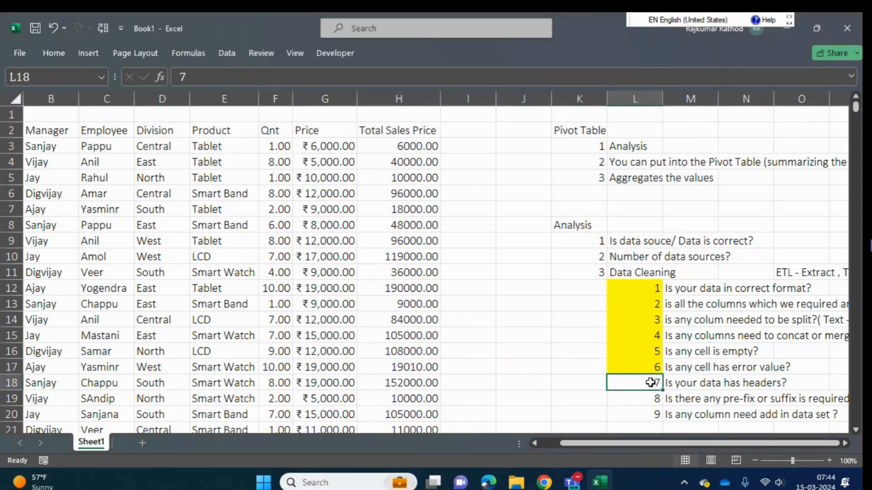
left_click(417, 131)
key("ctrl+shift+Left")
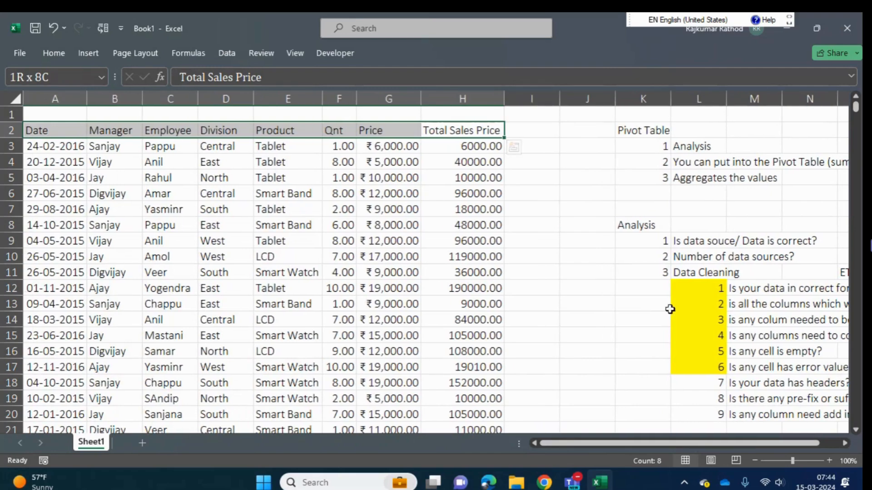
left_click(717, 387)
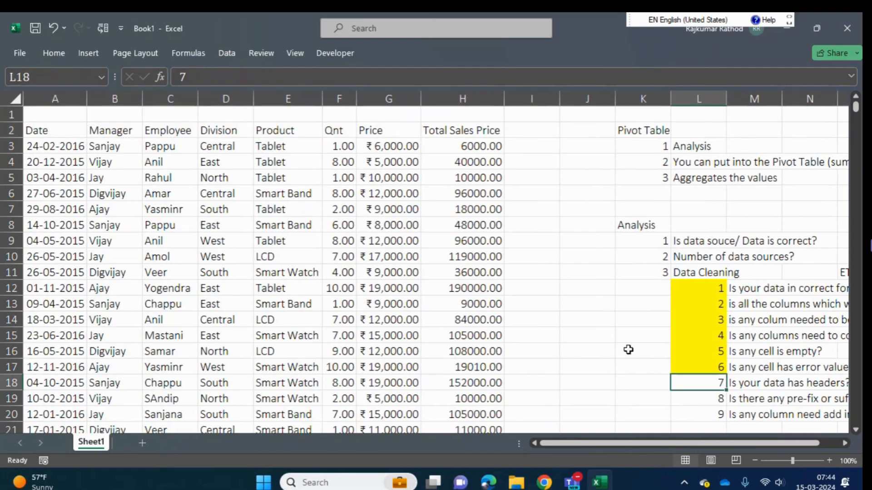
key("Right")
key("Down")
key("Left")
key("Left")
key("Up")
key("Right")
key("Right")
key("Right")
key("Right")
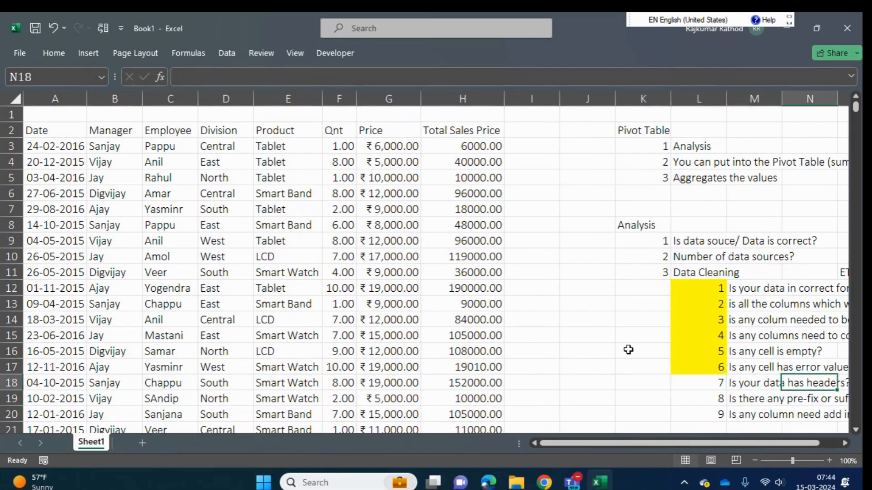
- Highlight check number 7 in cell L18 in yellow
key("Left")
key("Left")
key("Left")
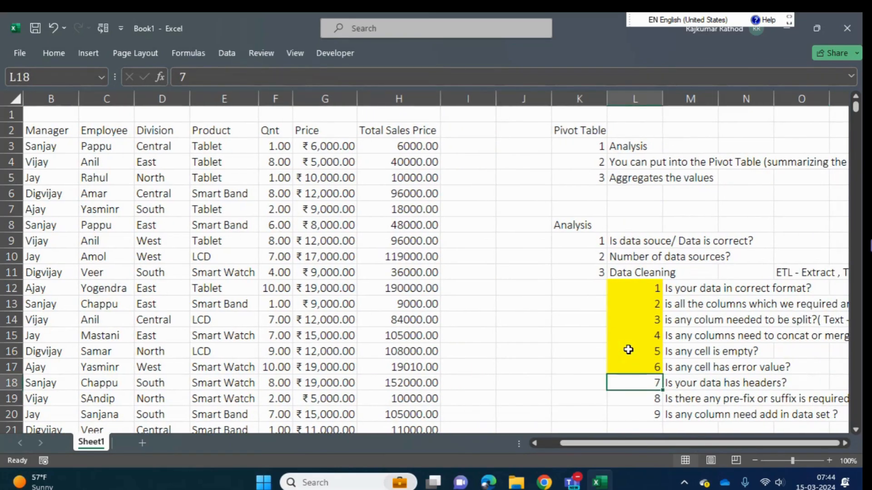
left_click(56, 58)
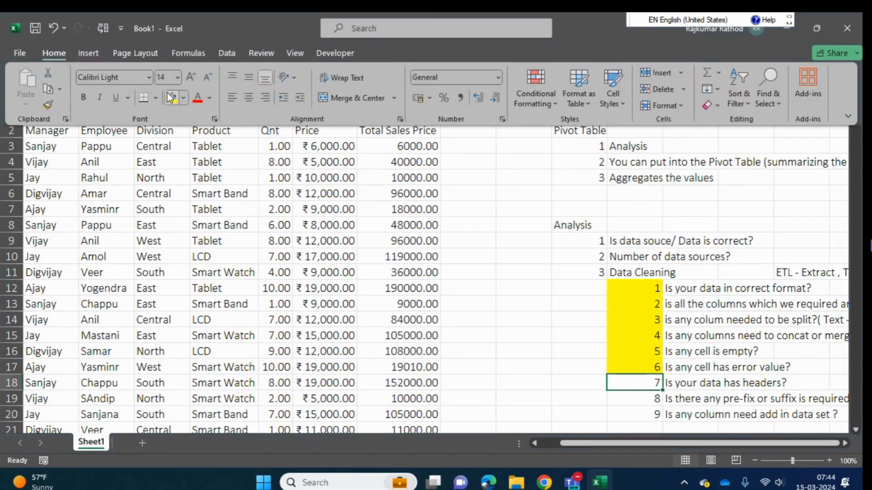
left_click(169, 101)
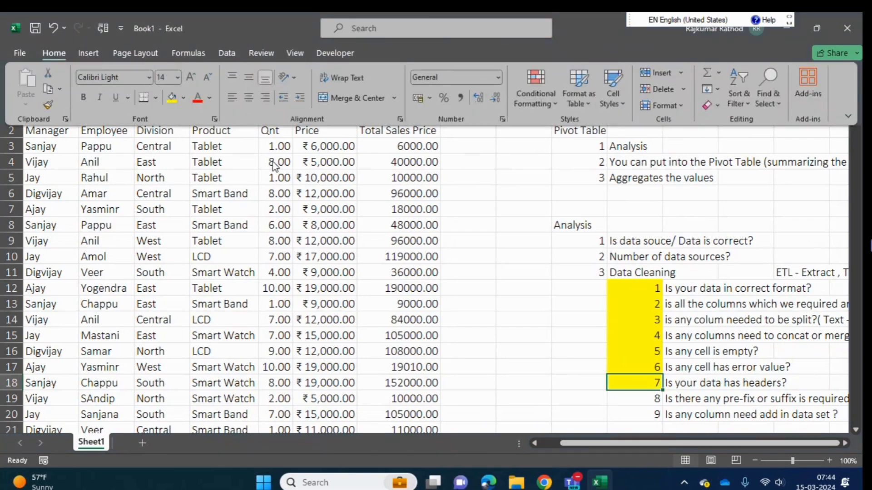
- Renumber the last two data cleaning checks, entering 8 in cell L20 and 9 in cell L19
left_click(640, 400)
left_click(638, 396)
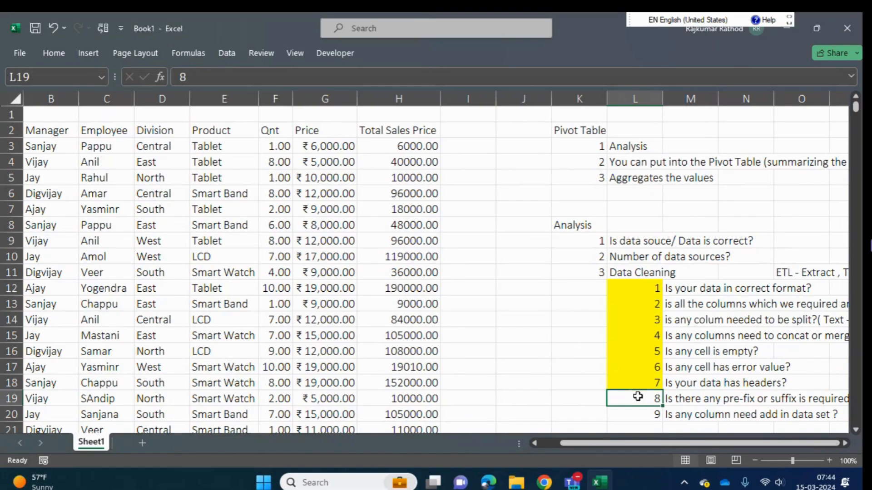
key("Down")
key("Down")
key("Up")
key("Up")
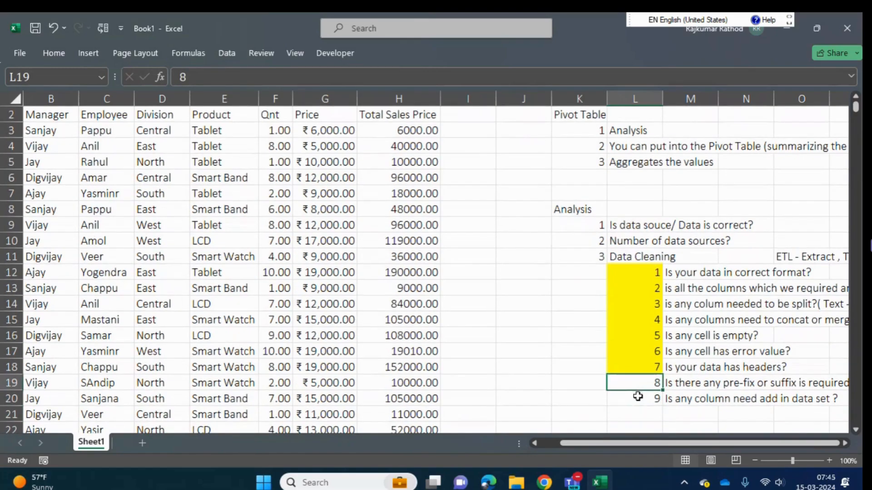
key("Down")
type("8")
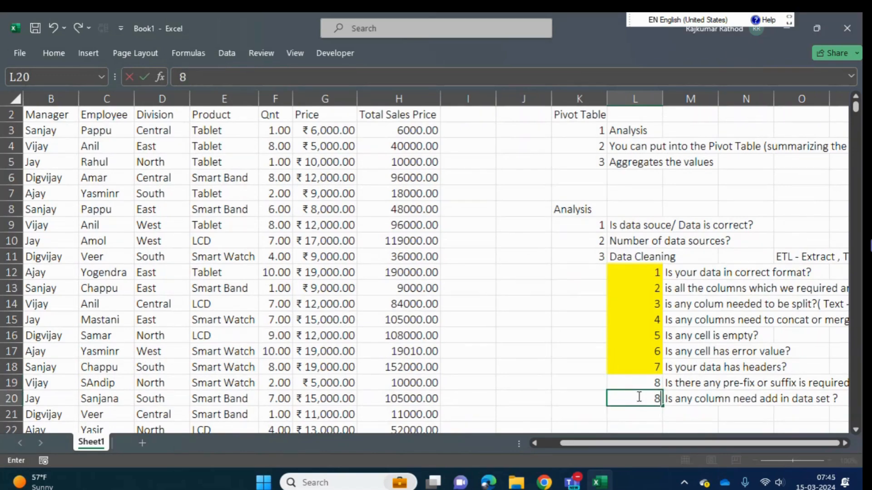
key("Return")
key("Up")
key("Up")
type("9")
key("Return")
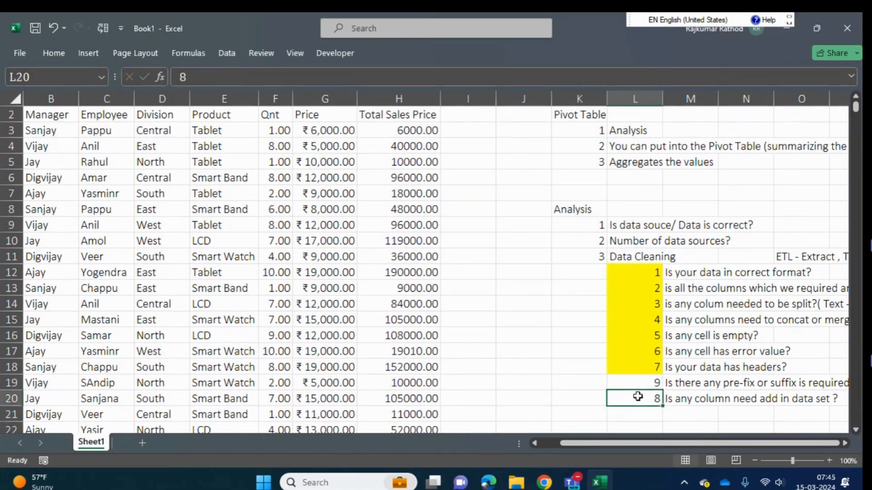
- Move the add-column check in L20:M20 above the prefix/suffix check by inserting the cut cells at L19:M19
key("Up")
key("Down")
key("shift+Right")
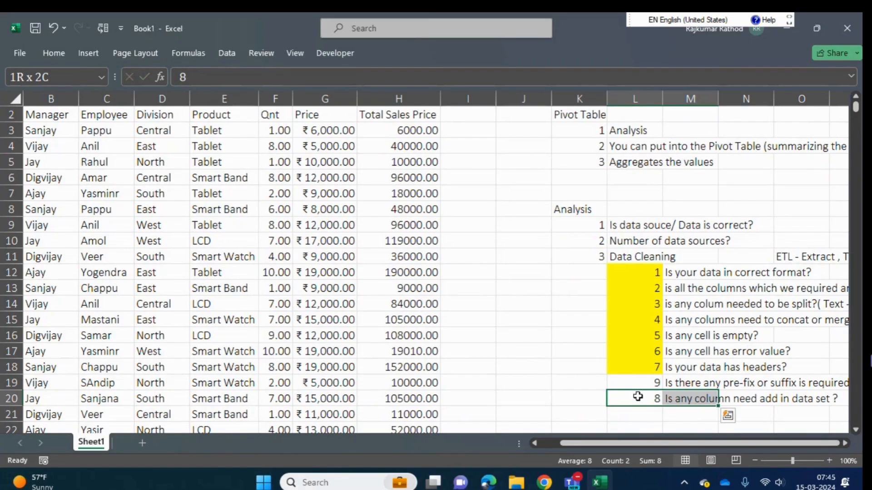
key("ctrl+x")
key("Up")
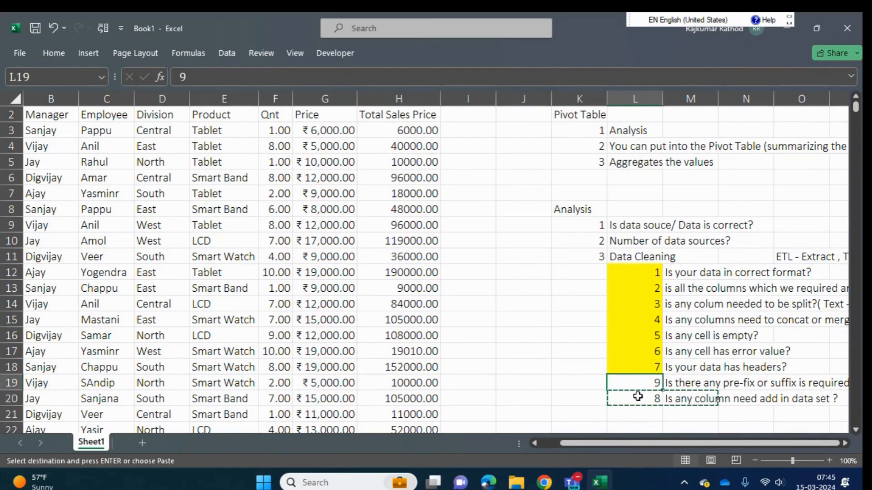
key("shift+Right")
key("ctrl+plus")
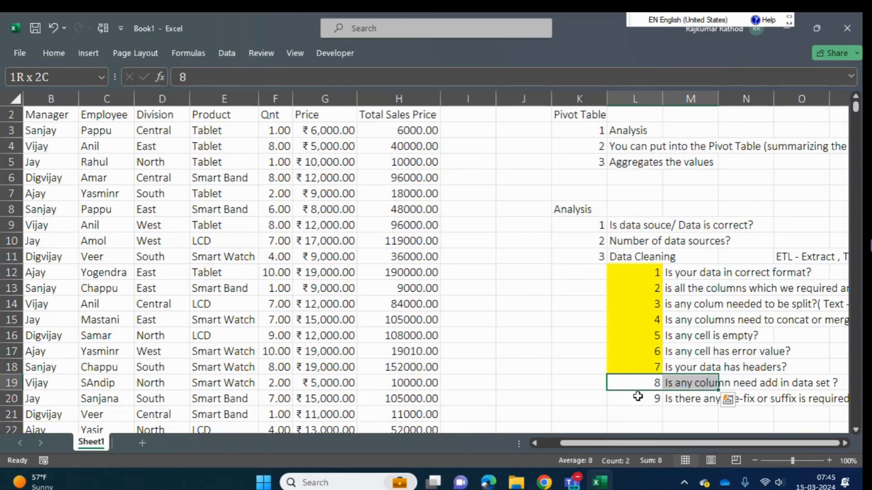
- Reword check 8 in cell M19 as "Is any column need to add in the data set ?"
left_click(638, 396)
key("Up")
key("Right")
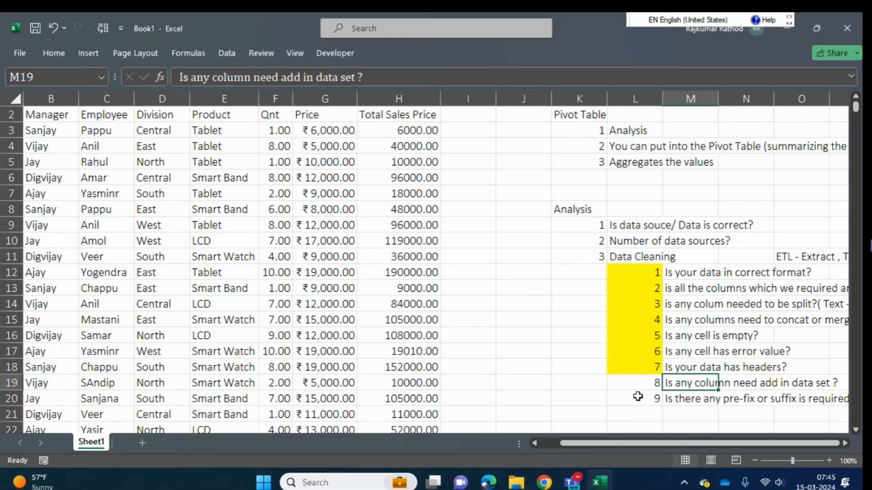
left_click(283, 76)
type("to")
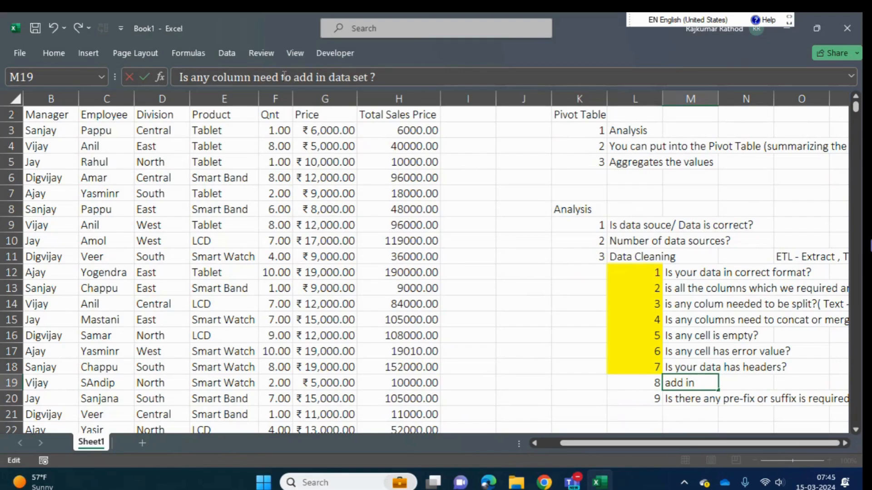
key("Right")
key("Right")
type("there")
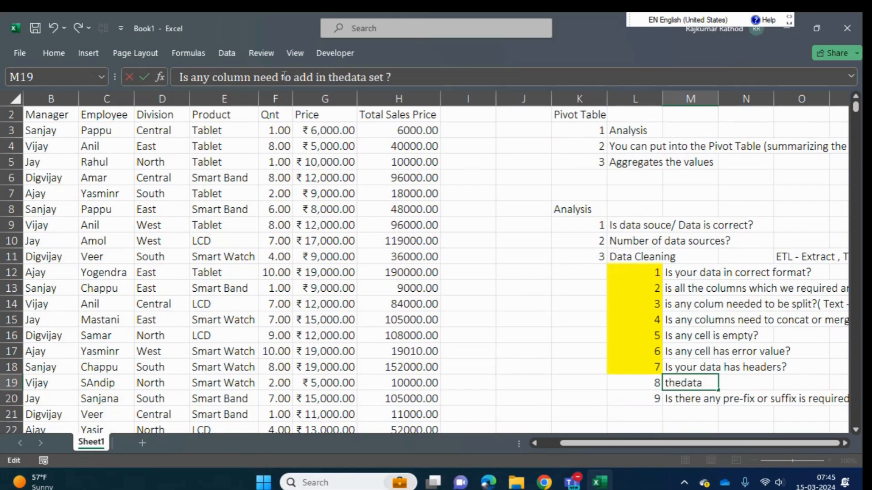
key("Return")
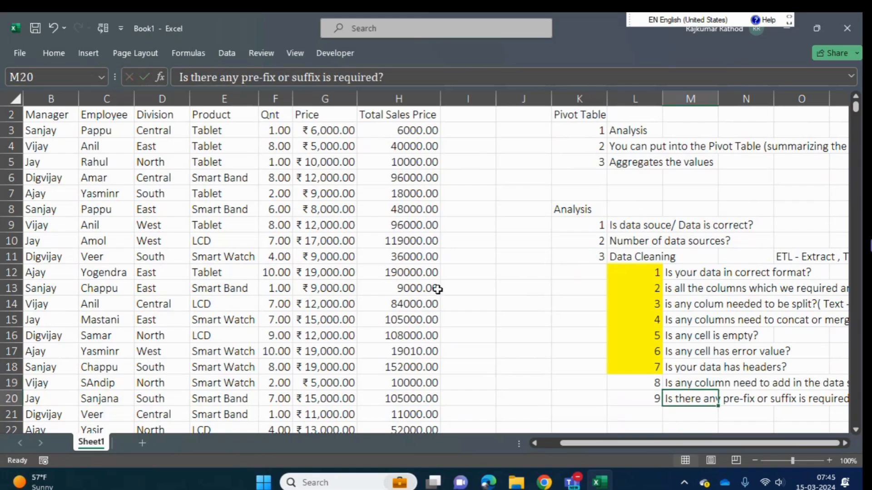
- Examine the data set's column headers and first-row values across to Total Sales Price for check 8
left_click(339, 199)
key("ctrl+Up")
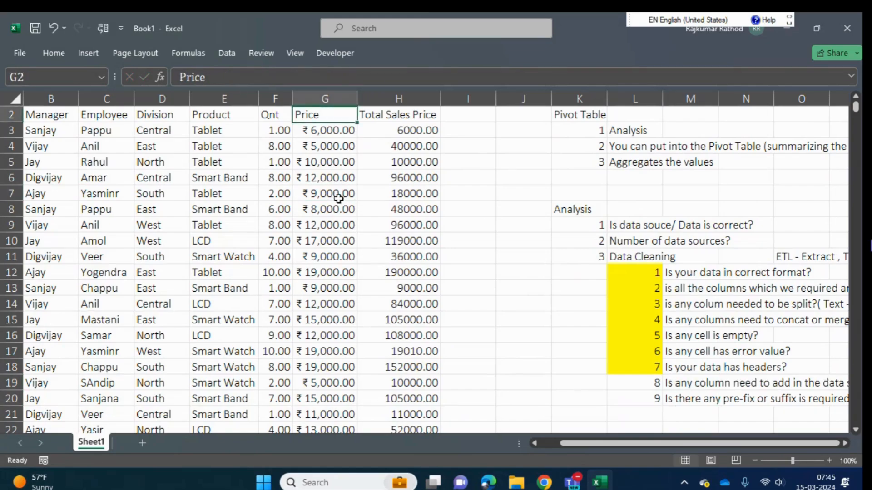
key("ctrl+Left")
key("Up")
key("Right")
key("Right")
key("Right")
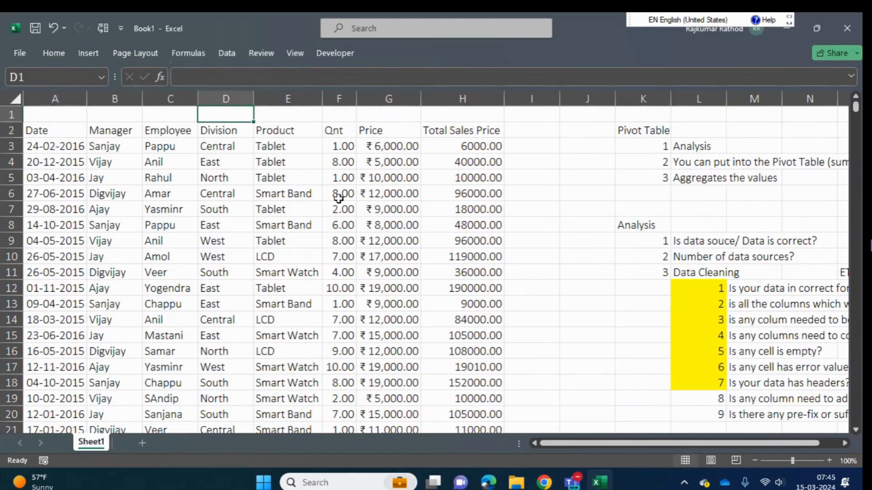
key("Down")
key("Right")
key("Right")
key("Right")
key("Right")
key("Right")
key("Down")
key("Left")
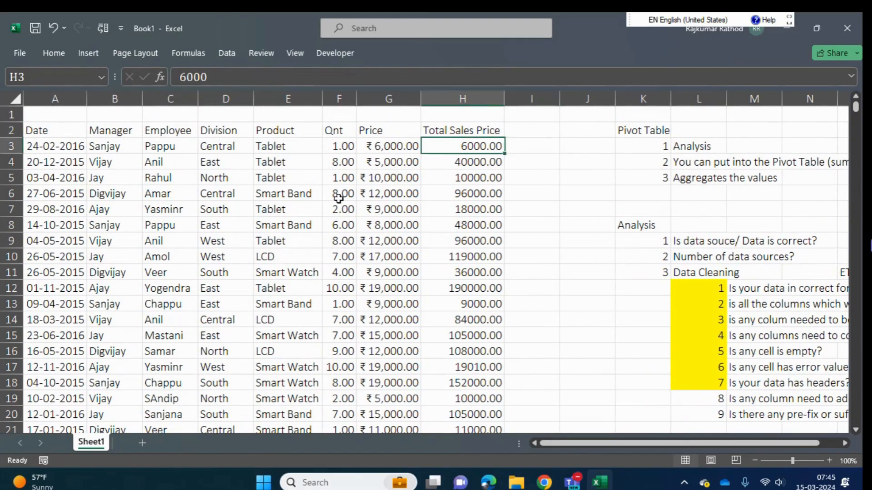
- Add the column header "Weekly" in cell I2, beside the data set's Total Sales Price column
key("Up")
key("Left")
key("Left")
key("Left")
key("Left")
key("ctrl+Left")
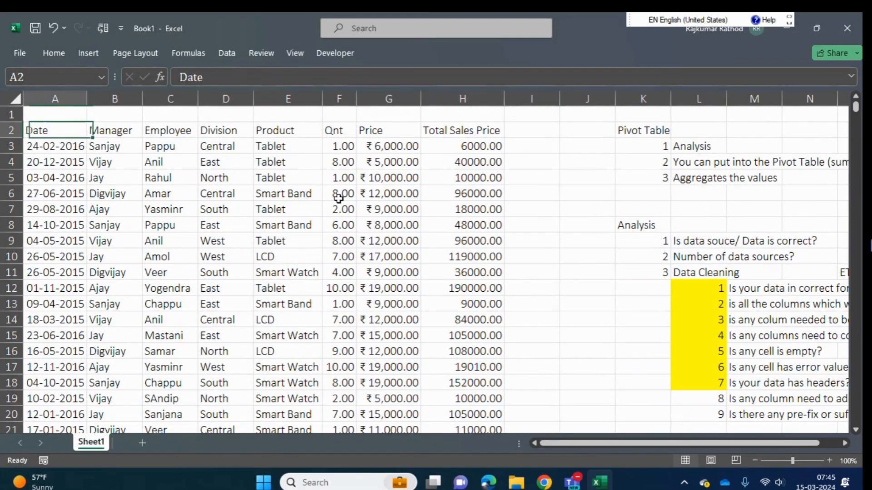
key("ctrl+shift+Right")
key("ctrl+shift+Down")
key("ctrl+Home")
key("Down")
key("Right")
key("Right")
key("Right")
key("Right")
key("Right")
key("Right")
key("Right")
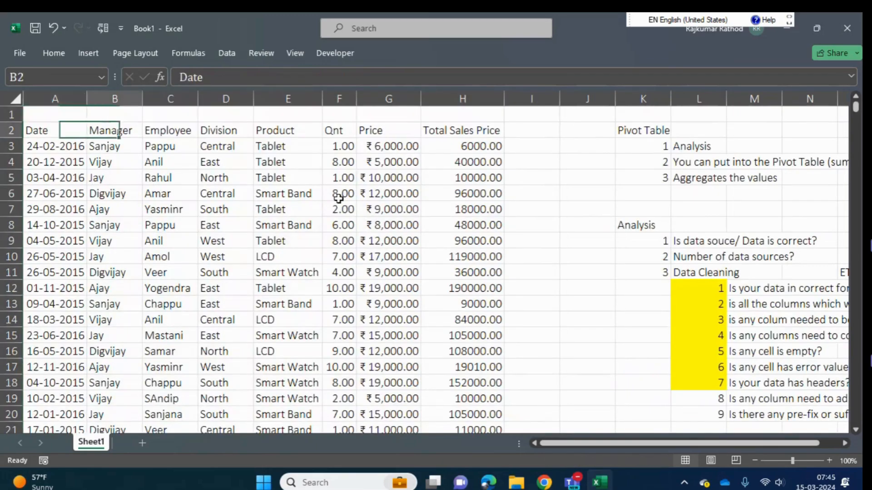
key("Right")
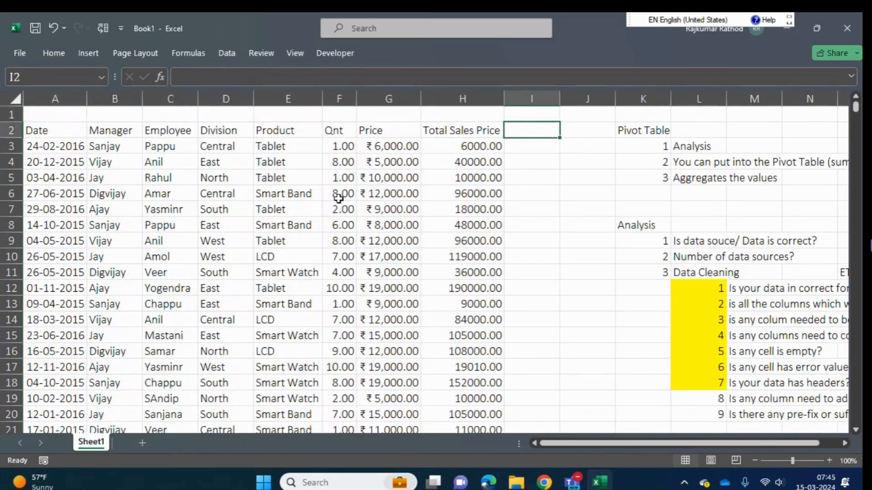
type("Weekly")
key("Return")
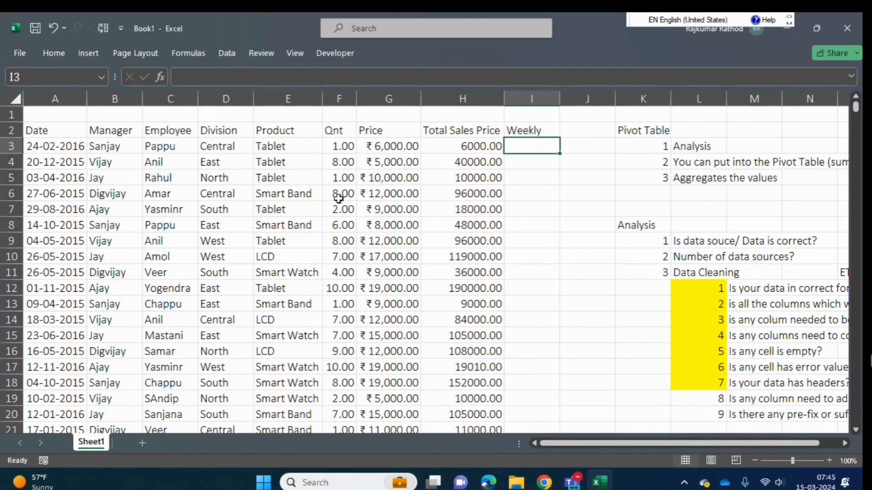
- Enter a WEEKNUM formula in cell I3 that takes the date in A3 as its serial number
type("=")
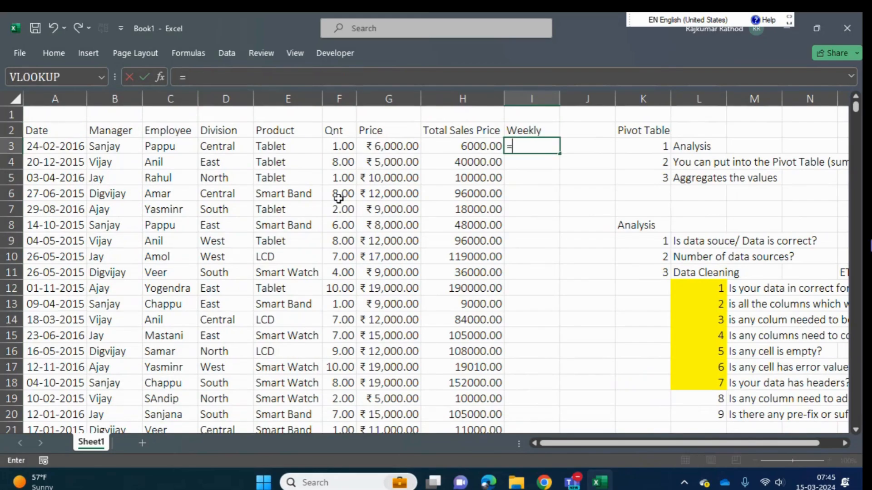
type("wee")
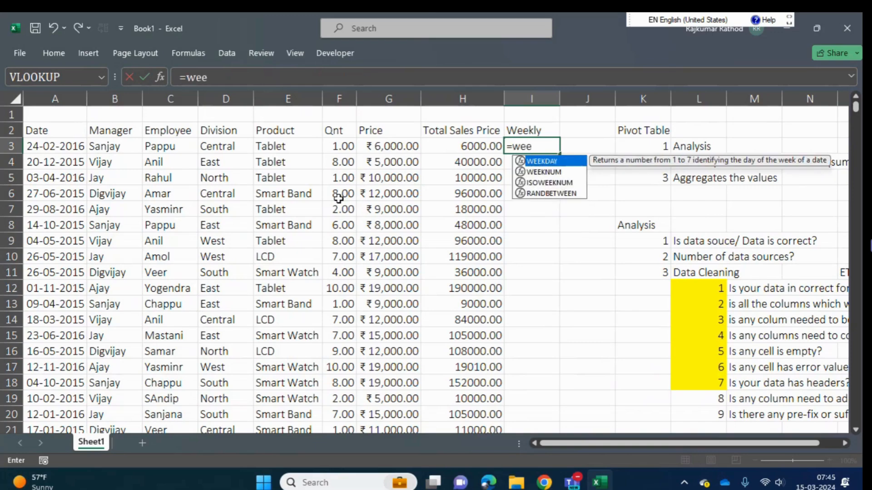
key("Down")
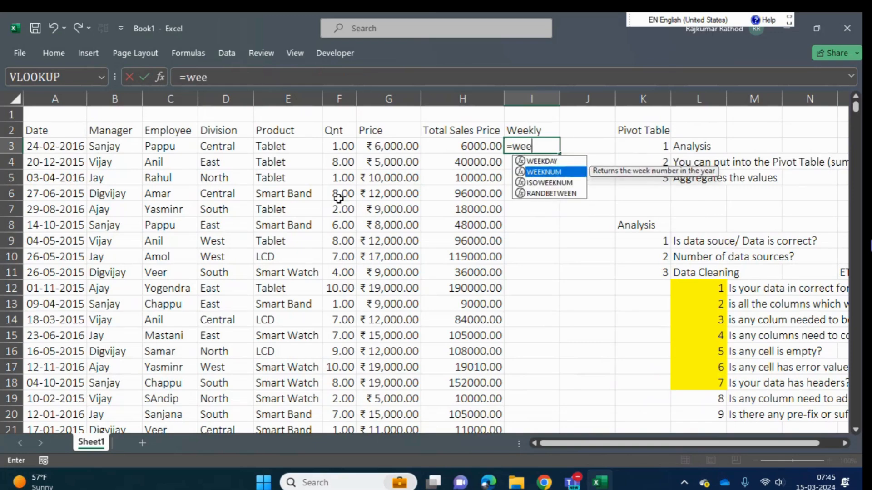
key("Tab")
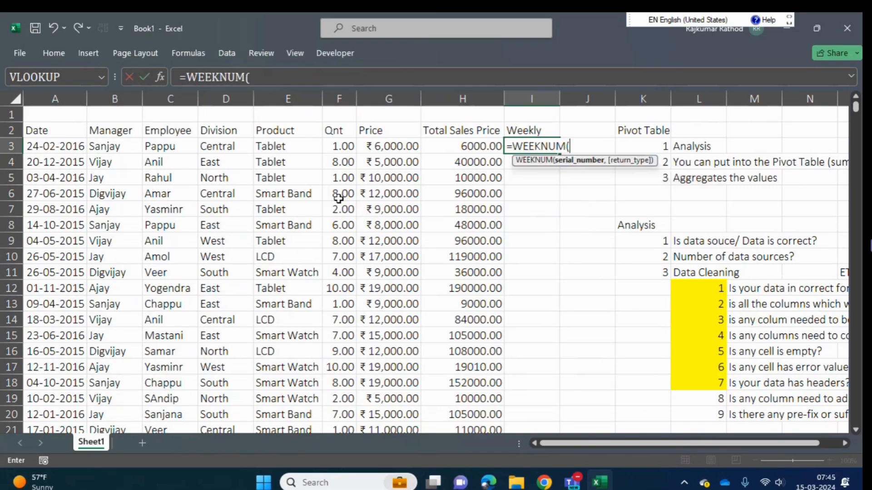
key("Left")
key("Left")
key("Left")
key("Left")
key("Left")
key("Left")
- Fill the week number formula down the Weekly column to the last data row, I1107
key("Left")
key("Left")
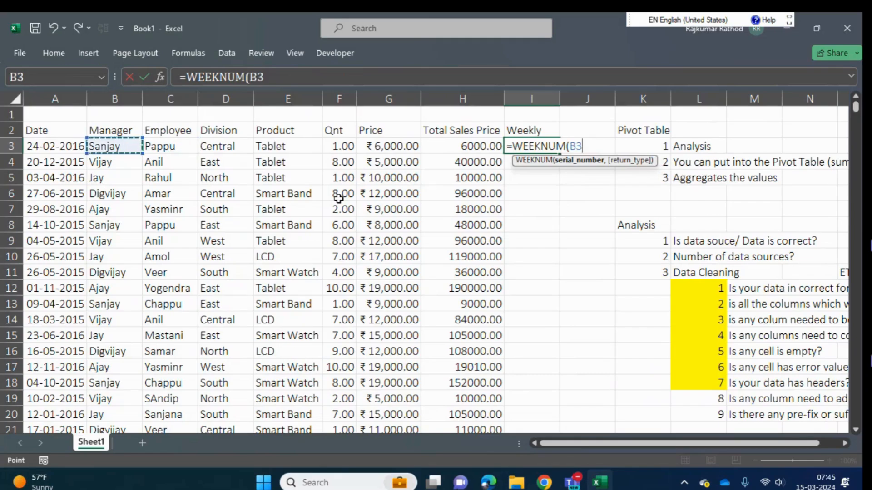
key("Return")
key("Left")
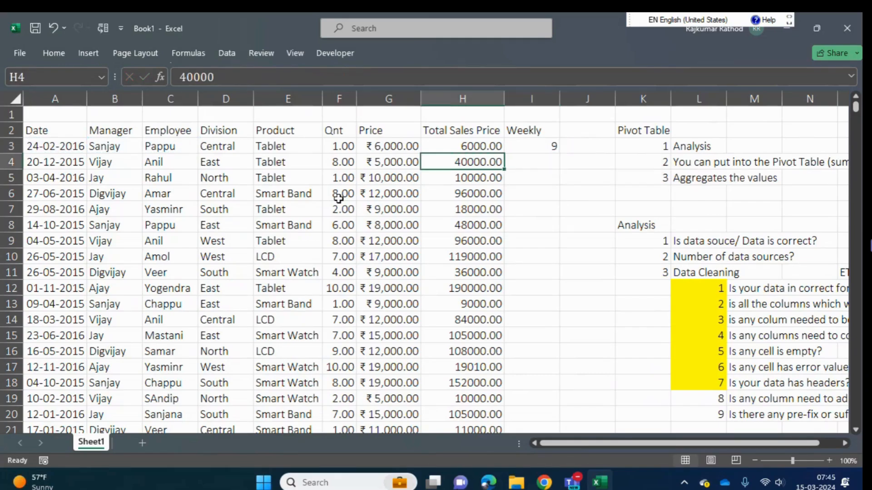
key("ctrl+Down")
key("Right")
key("ctrl+shift+Up")
key("ctrl+d")
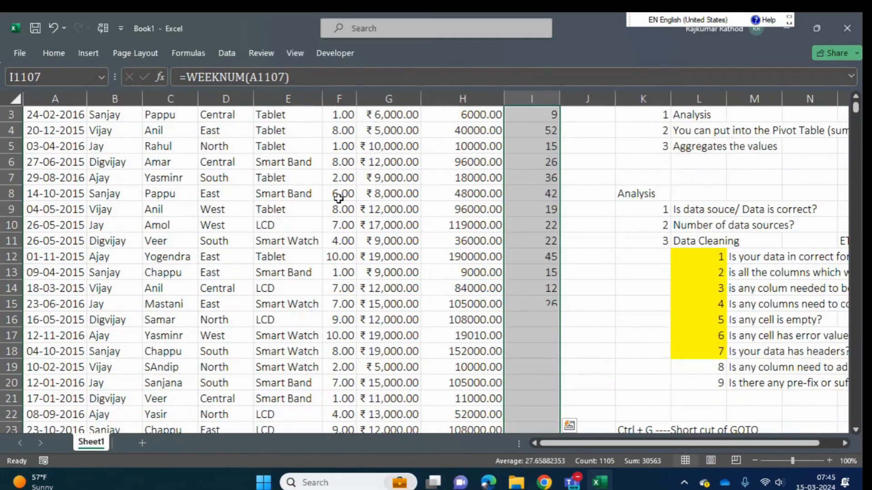
- Review the filled week numbers from the first to the last row of the Weekly column
key("ctrl+Up")
key("ctrl+Up")
key("Down")
key("Down")
key("Down")
key("Up")
key("ctrl+shift+Down")
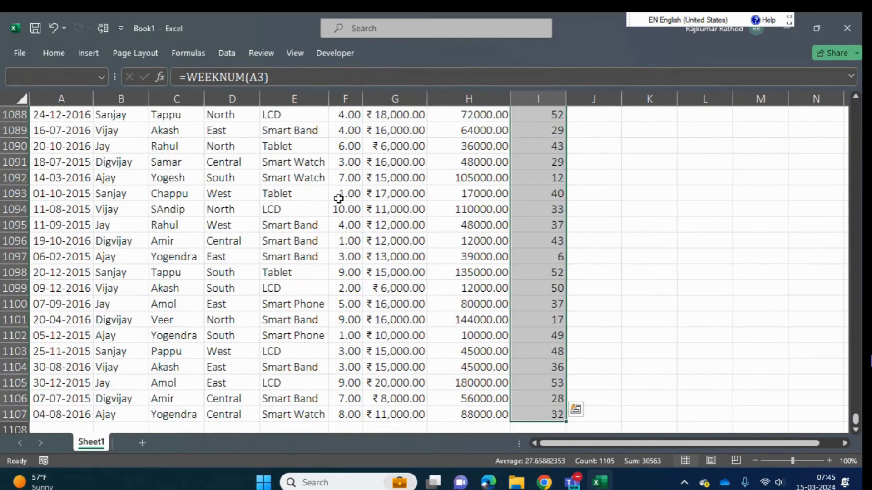
key("Up")
key("Down")
key("Down")
key("Down")
key("Down")
key("Down")
key("Down")
key("Down")
key("Down")
key("Down")
key("Down")
key("Down")
key("Down")
key("Down")
key("Down")
key("Down")
key("Down")
key("Down")
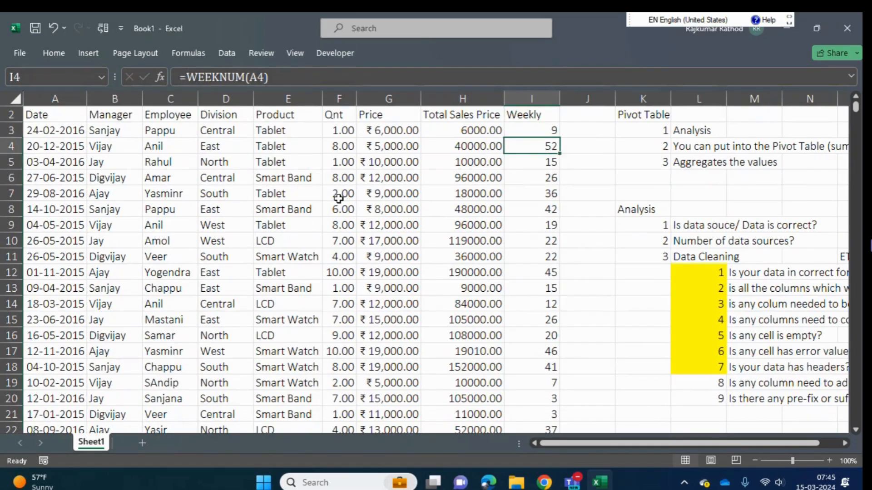
- Highlight the number of check 8 in cell L19 with yellow fill
key("Down")
key("Right")
key("Right")
key("Right")
key("Up")
key("Right")
key("Up")
key("Right")
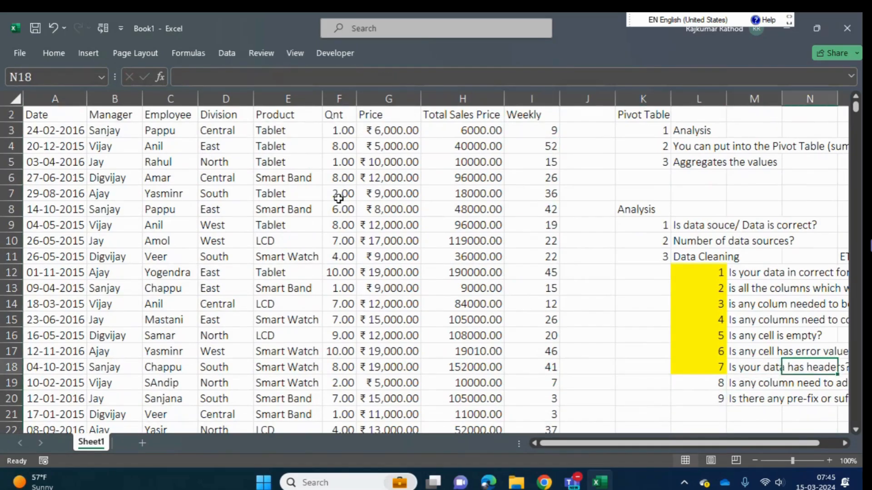
key("Down")
key("Right")
key("Down")
key("Up")
key("Right")
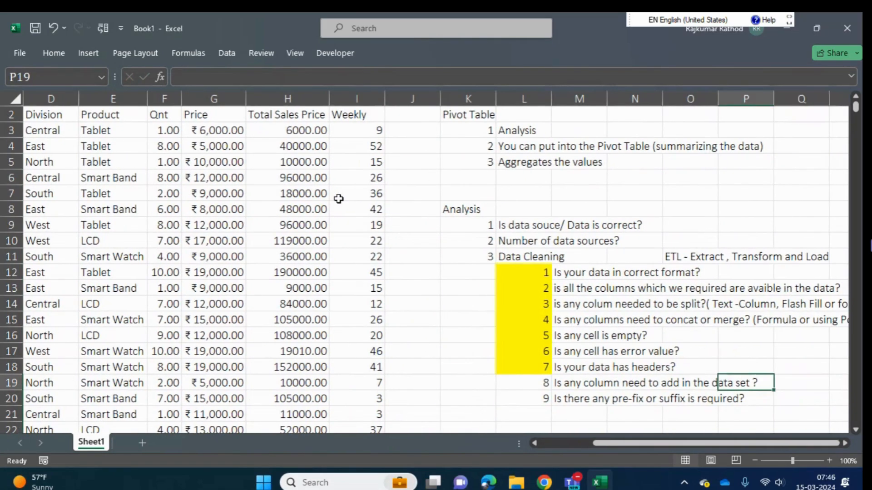
key("Left")
key("Left")
key("Left")
key("Left")
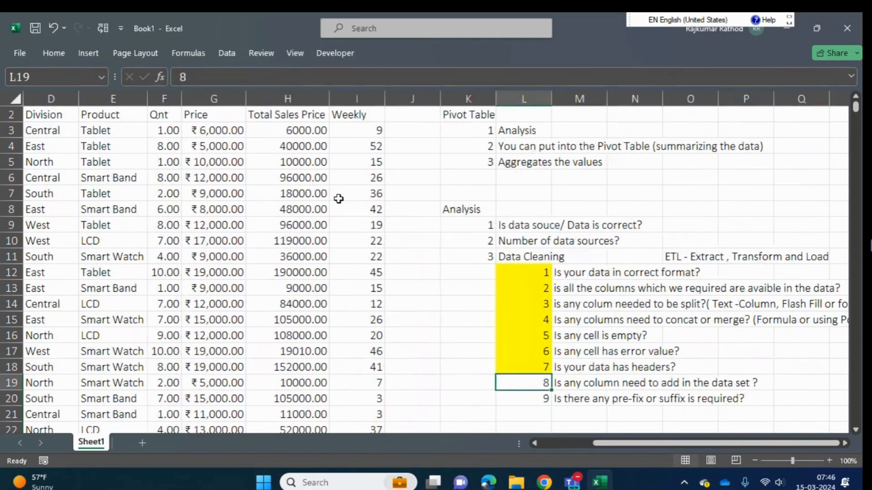
left_click(51, 53)
left_click(171, 98)
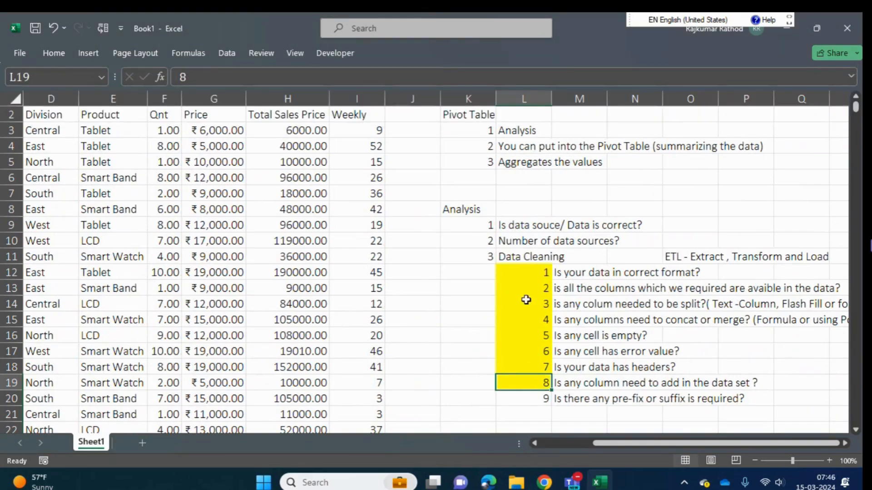
- Append the note "(Using formula, Power Query editor)" to the text of check 8 in cell M19
left_click(572, 383)
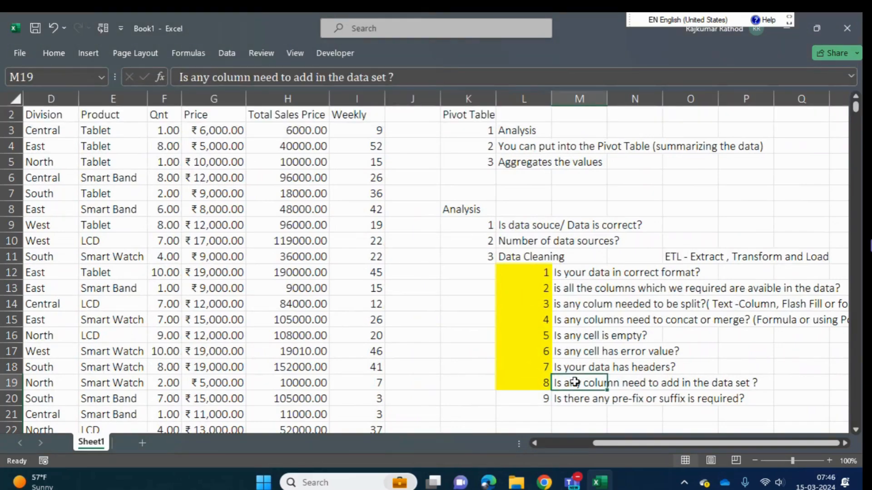
left_click(423, 78)
type("(")
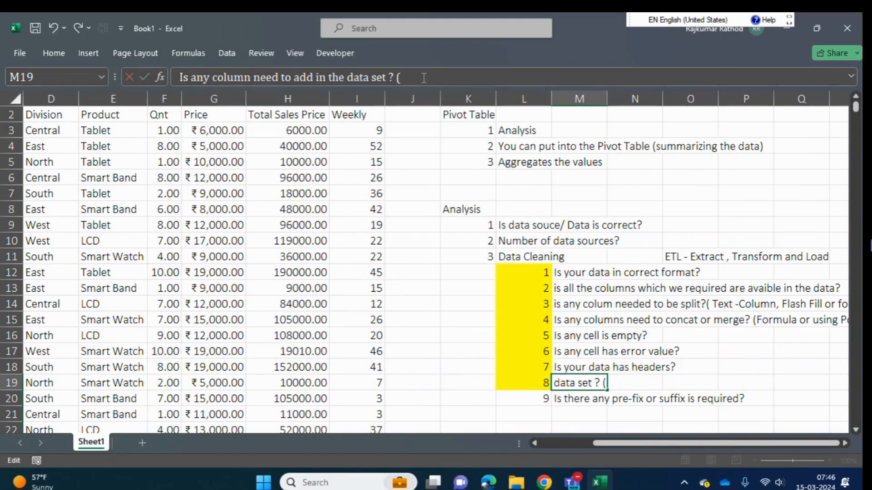
type("Using formula")
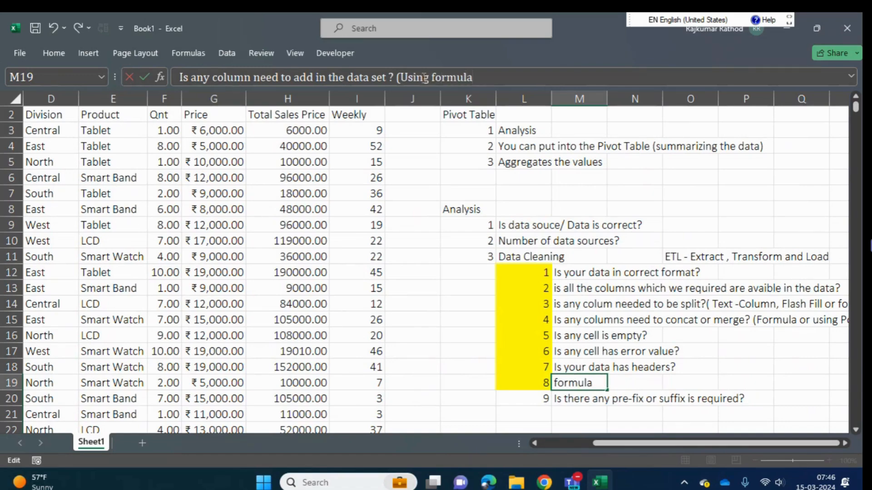
type(", Power")
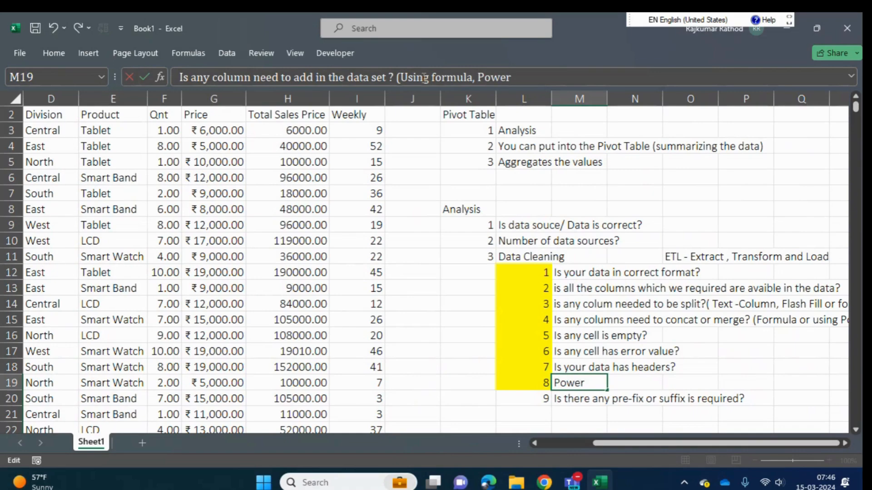
type(" Query")
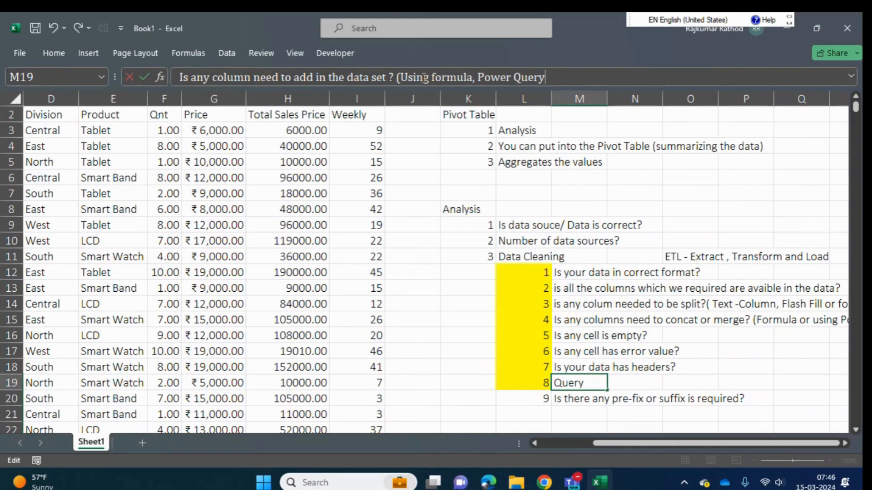
type(" edition")
key("BackSpace")
key("BackSpace")
key("BackSpace")
type("io")
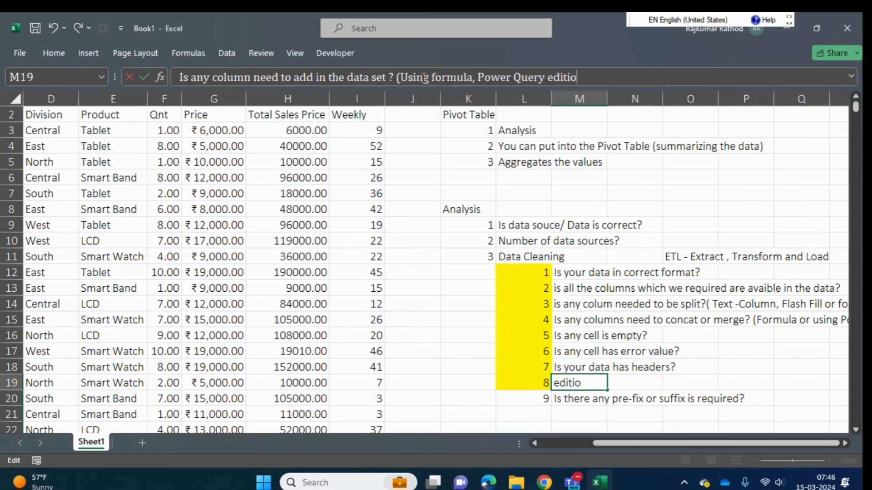
type("r)")
key("Return")
- Examine the Weekly formula in I3 and go through the data cleaning checks down to check 9 in L20
key("Up")
key("Left")
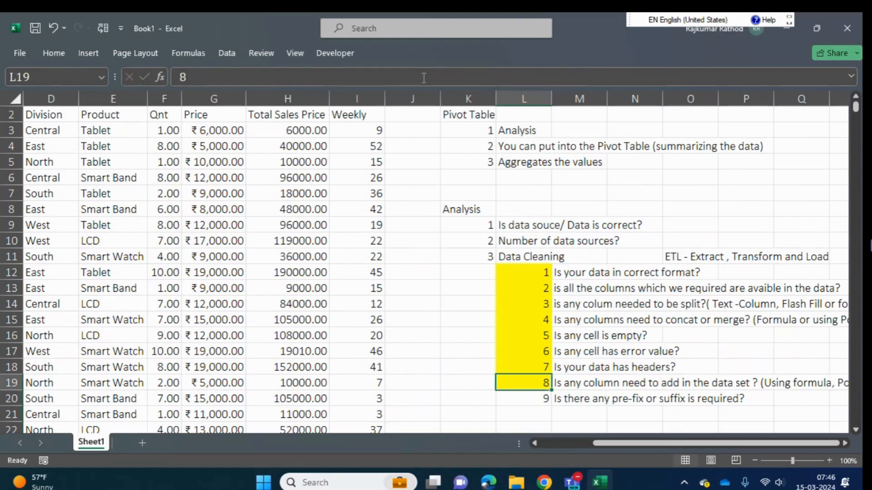
key("Left")
key("Left")
key("Left")
key("ctrl+Up")
key("Down")
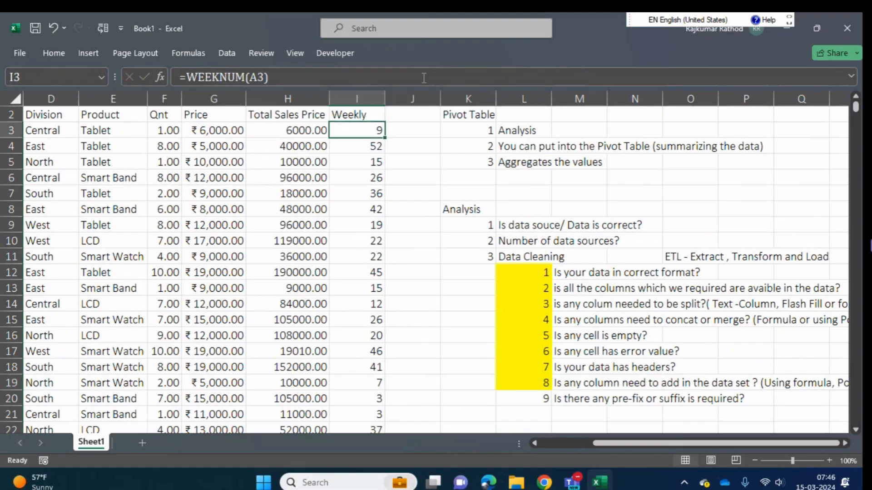
key("Right")
key("Right")
key("Right")
key("Down")
key("Down")
key("Down")
key("Down")
key("Down")
key("Down")
key("Down")
key("Down")
key("Down")
key("Down")
key("Down")
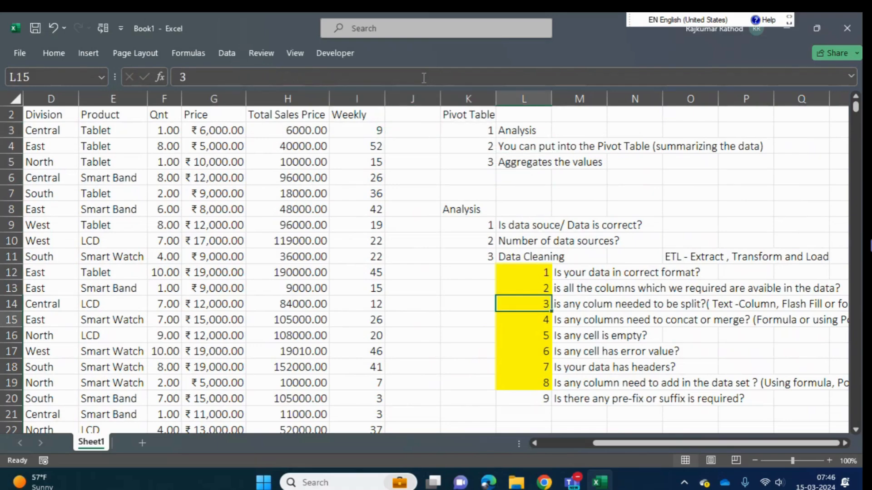
key("Down")
key("Down")
key("Down")
key("Down")
key("Down")
key("Down")
key("Up")
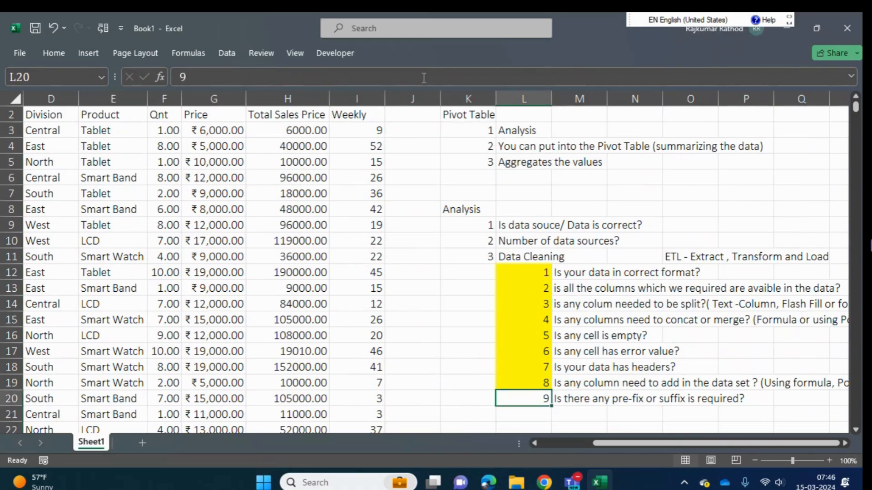
- Edit the Weekly formula in I3 to add the prefix, making it =CONCAT("Week - ", WEEKNUM(A3))
left_click(366, 131)
key("ctrl+Down")
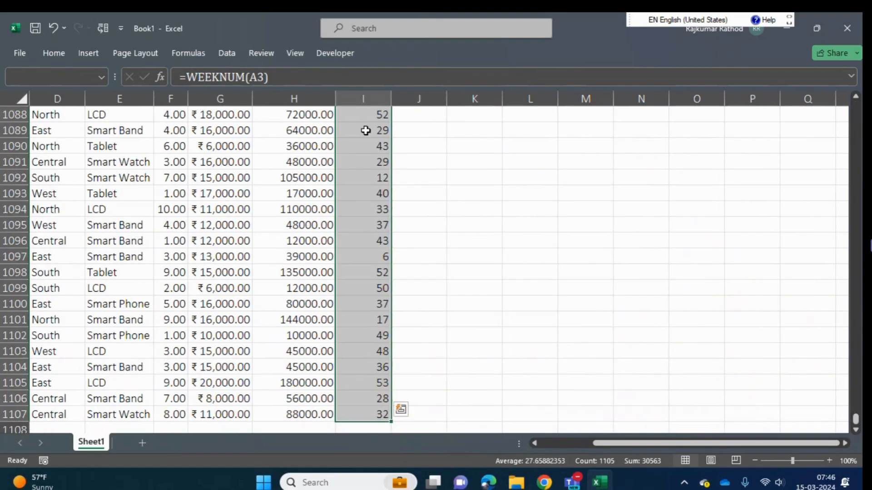
key("ctrl+Up")
key("Down")
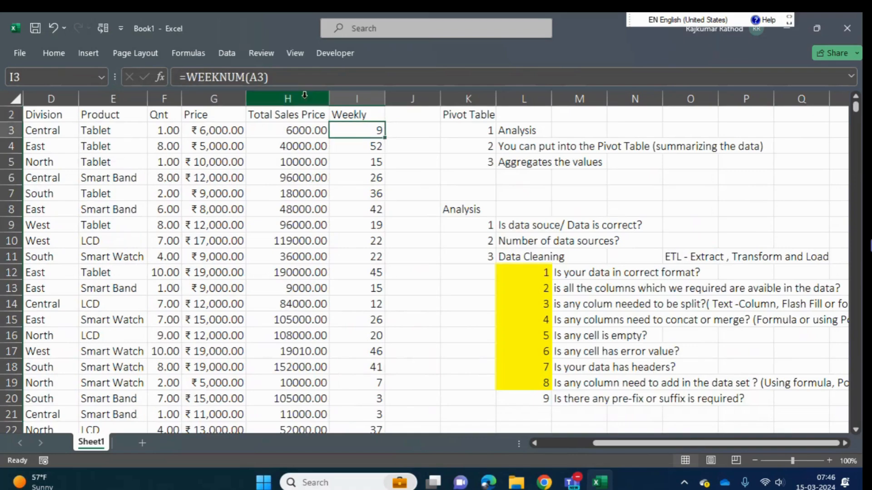
left_click(188, 78)
type("con")
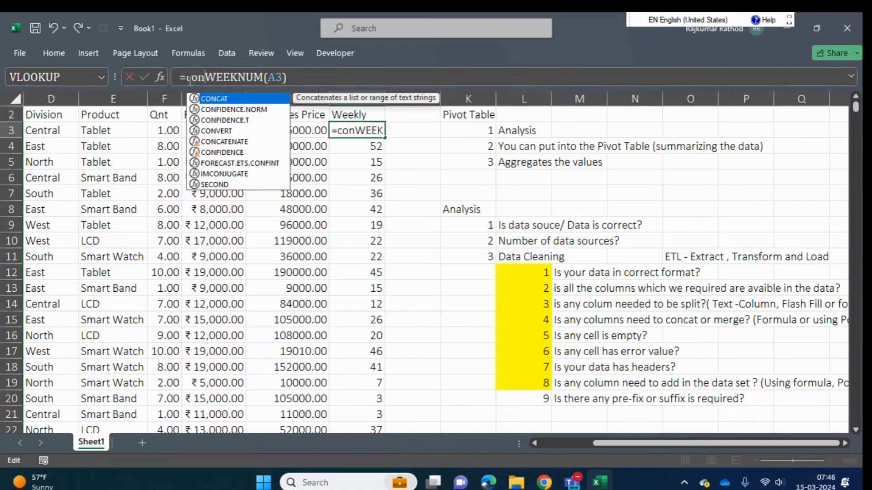
key("Tab")
type("\"Week")
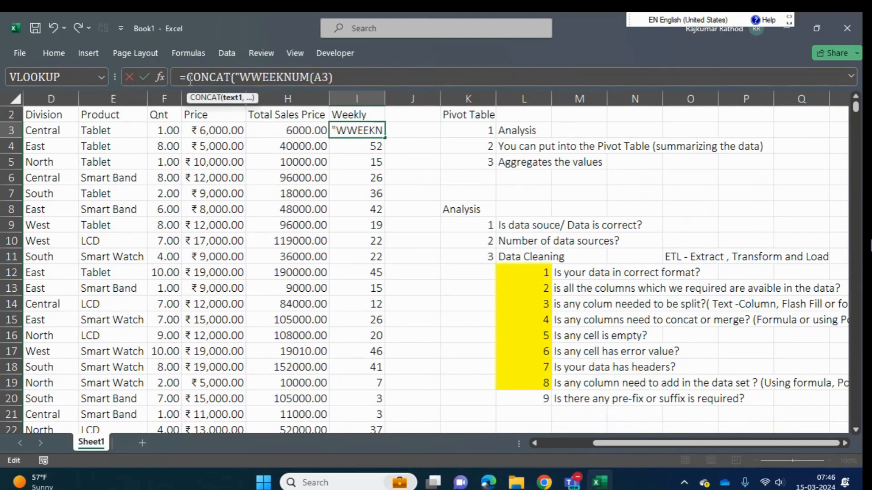
type("\" -")
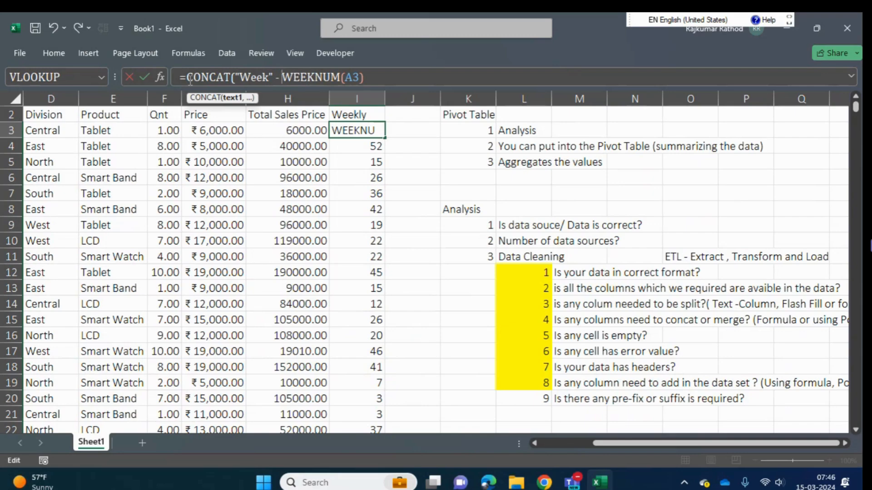
key("BackSpace")
key("BackSpace")
key("BackSpace")
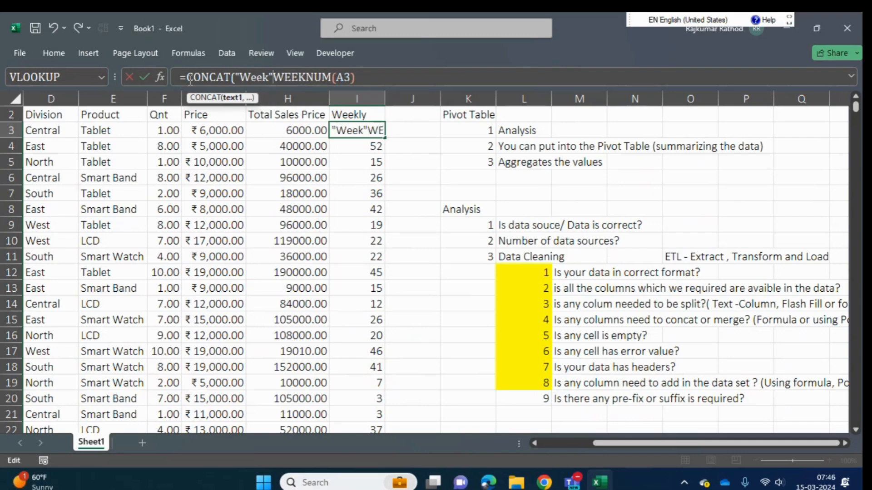
key("BackSpace")
type("- ,")
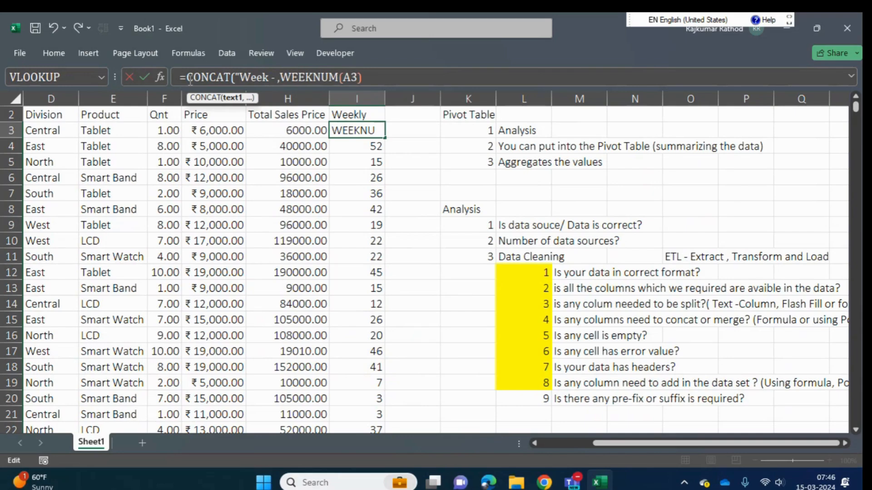
key("BackSpace")
type("\",")
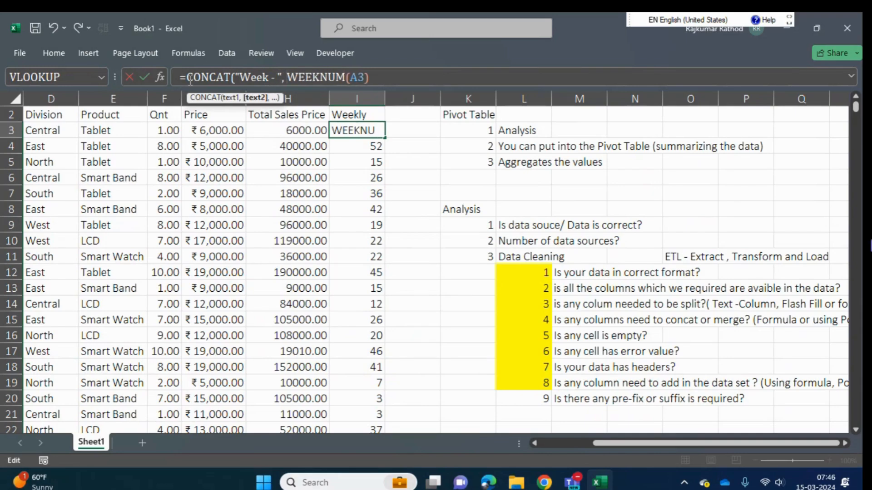
left_click(381, 73)
type(")")
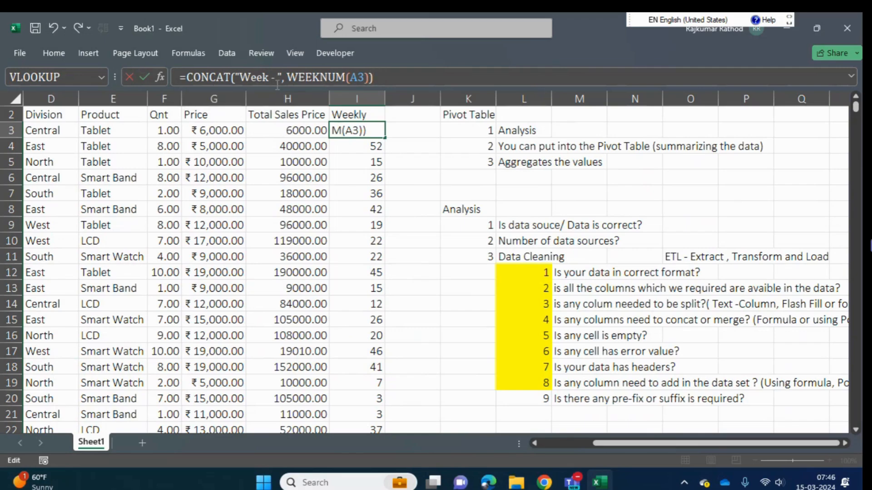
key("Return")
- Fill the prefixed week formula from I3 down to the last data row of the Weekly column and review it
key("Up")
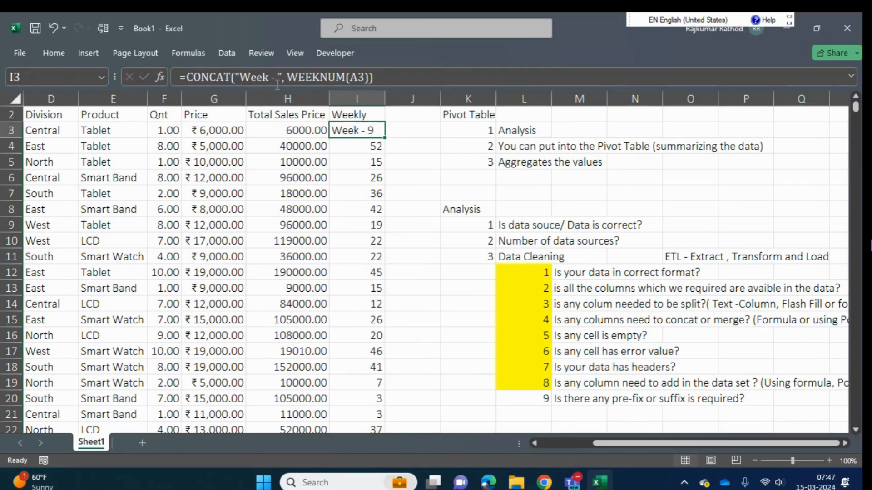
key("ctrl+shift+Down")
key("ctrl+d")
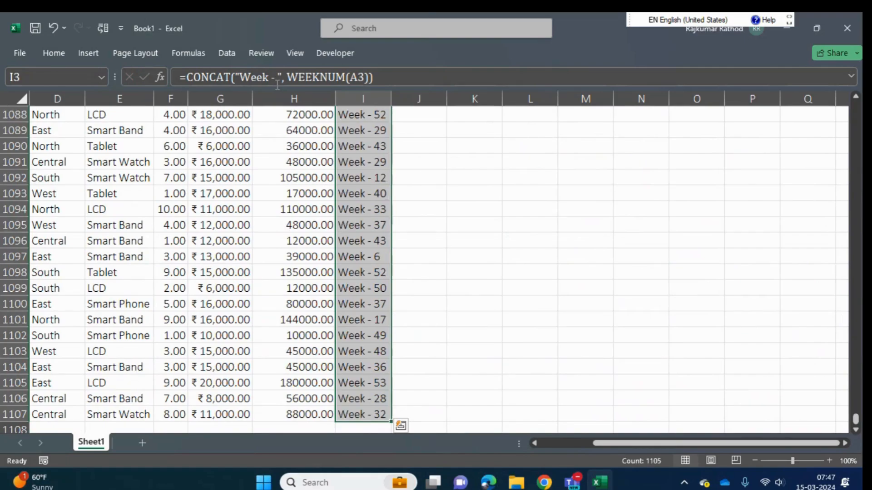
key("ctrl+Up")
key("Down")
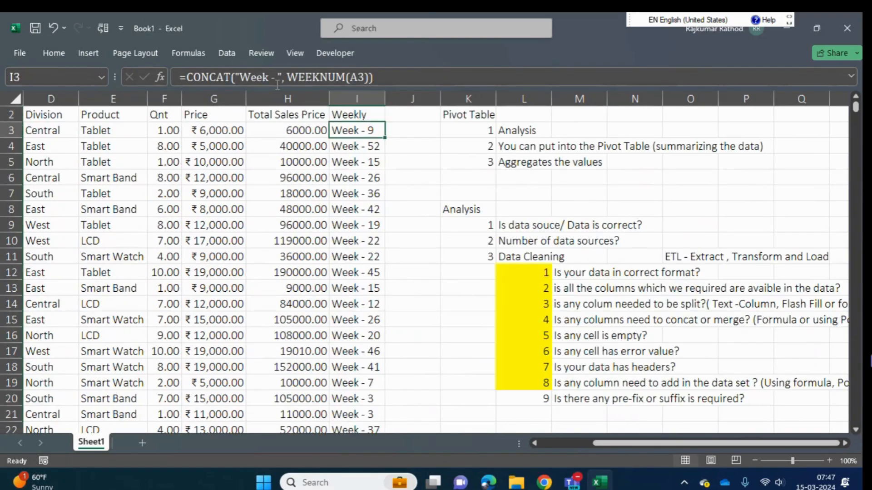
key("ctrl+shift+Down")
key("ctrl+Up")
key("Down")
- Highlight the number of check 9 in cell L20 with yellow fill
key("Right")
key("Down")
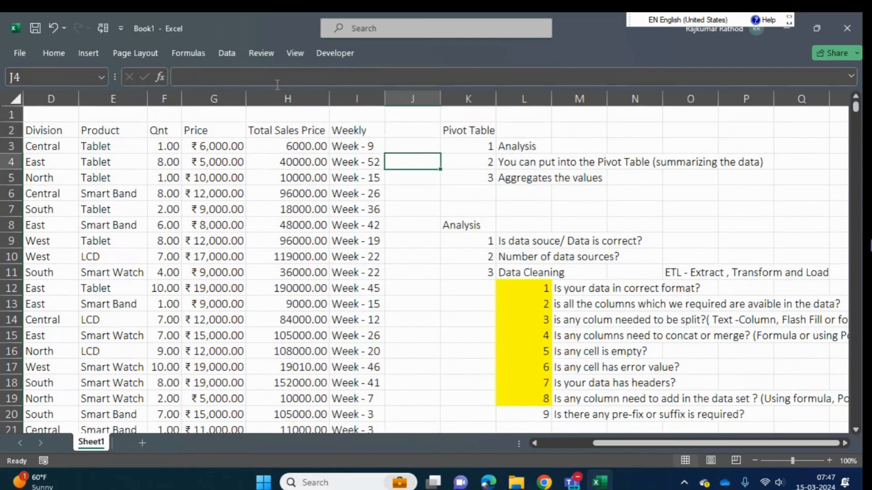
key("Down")
key("Down")
key("Down")
key("Down")
key("Down")
key("Down")
key("Down")
key("Down")
key("Down")
key("Down")
key("Down")
key("Down")
key("Down")
key("Down")
key("Down")
key("Down")
key("Down")
key("Right")
key("Right")
key("Up")
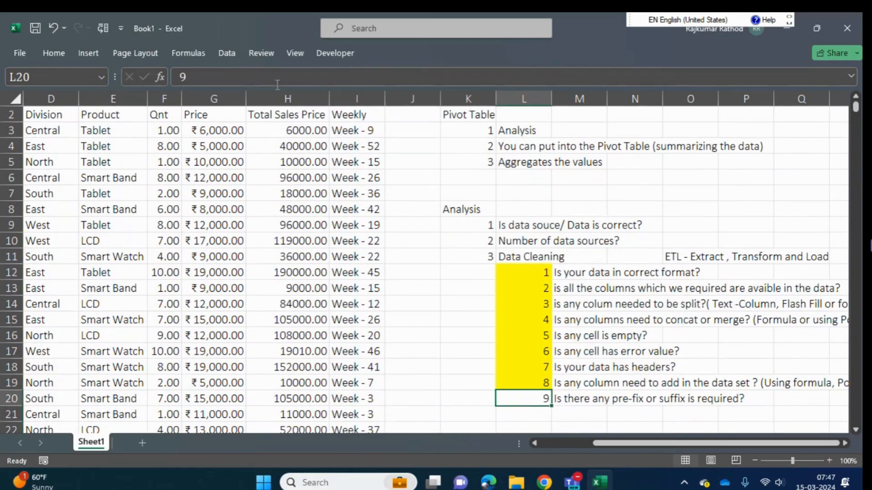
left_click(49, 54)
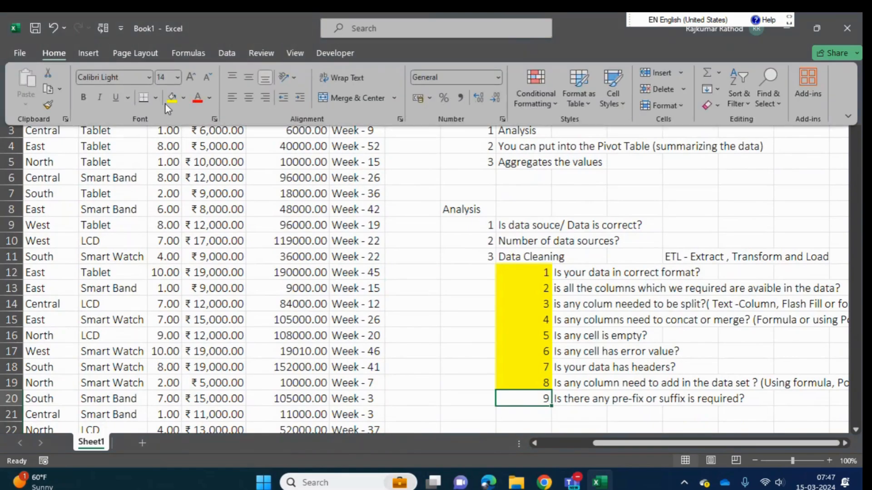
left_click(170, 102)
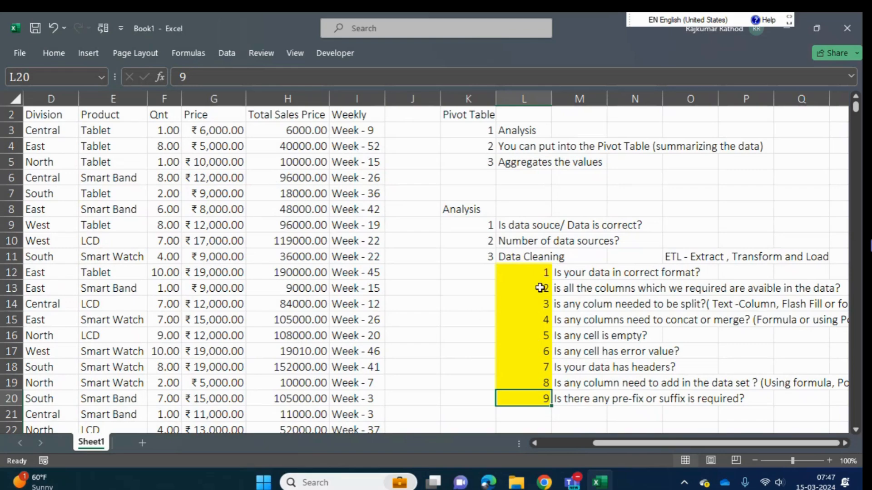
- Select the data cleaning check numbers 1 to 9 in L12:L20 to go over the covered checks
left_click_drag(544, 274, 545, 399)
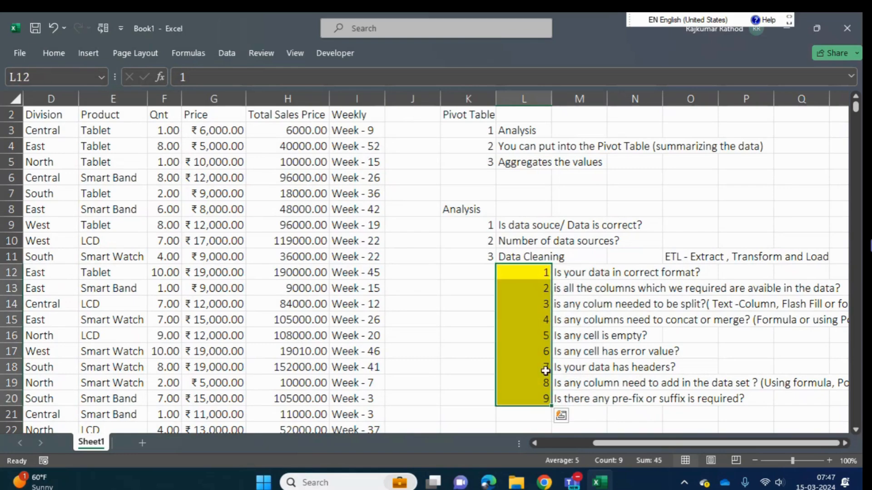